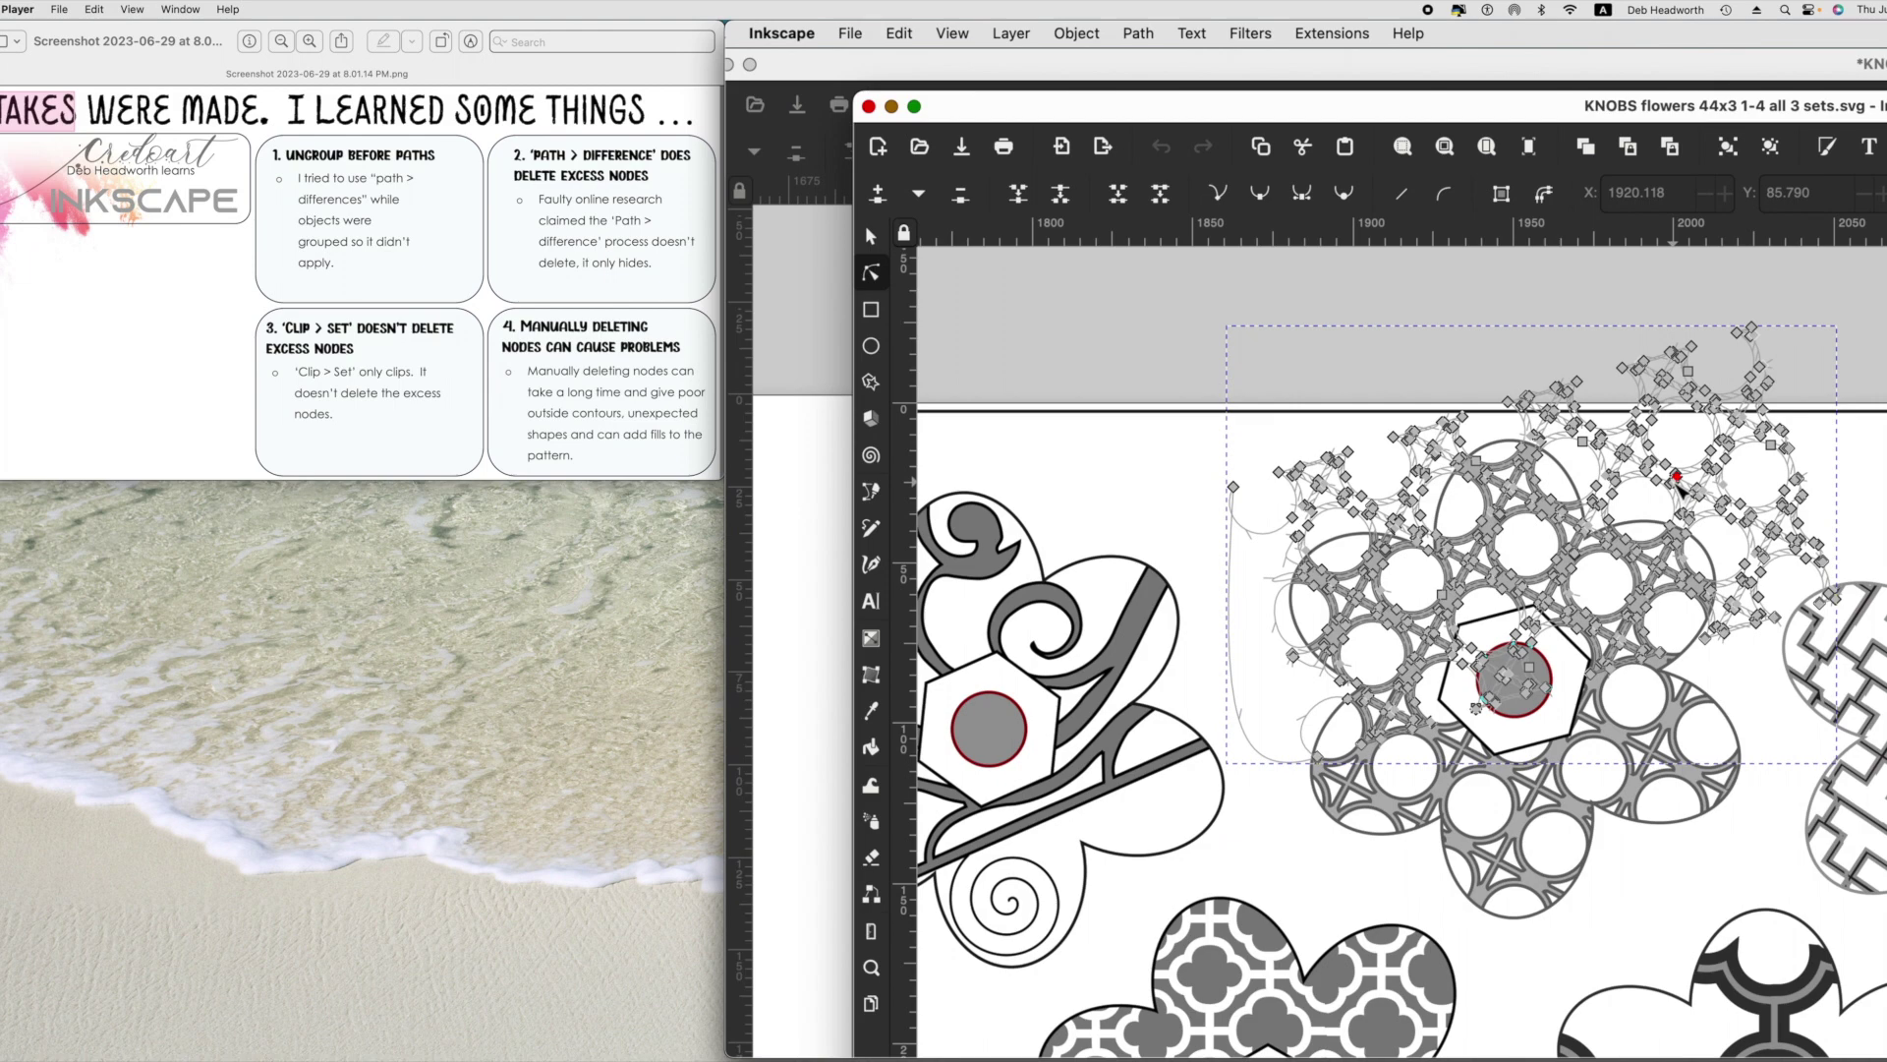
# Examine the background nodes around the patterned flower in the video by comparing the frames near 00:37 and 00:50.
pyautogui.moveTo(1310, 765)
pyautogui.moveTo(1248, 333)
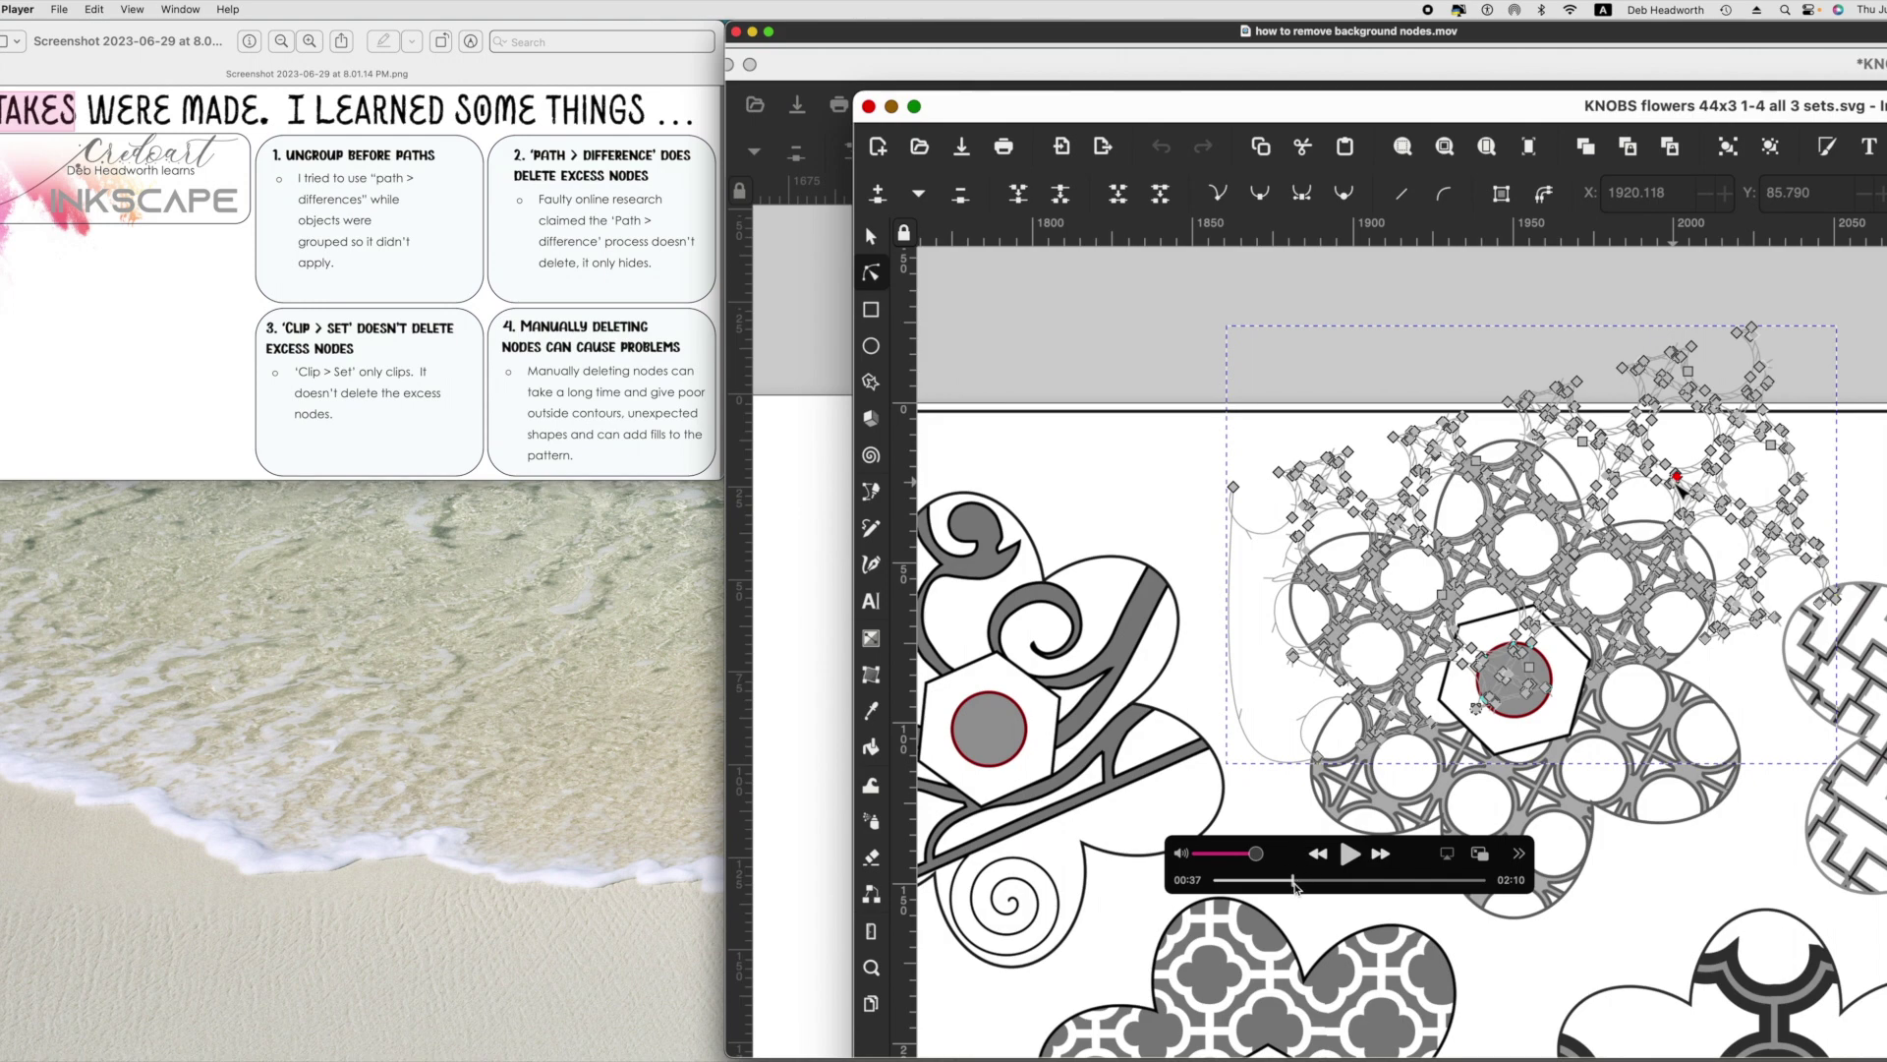
pyautogui.moveTo(1295, 882)
pyautogui.mouseDown()
pyautogui.moveTo(1317, 881)
pyautogui.moveTo(1279, 883)
pyautogui.moveTo(1320, 880)
pyautogui.mouseUp()
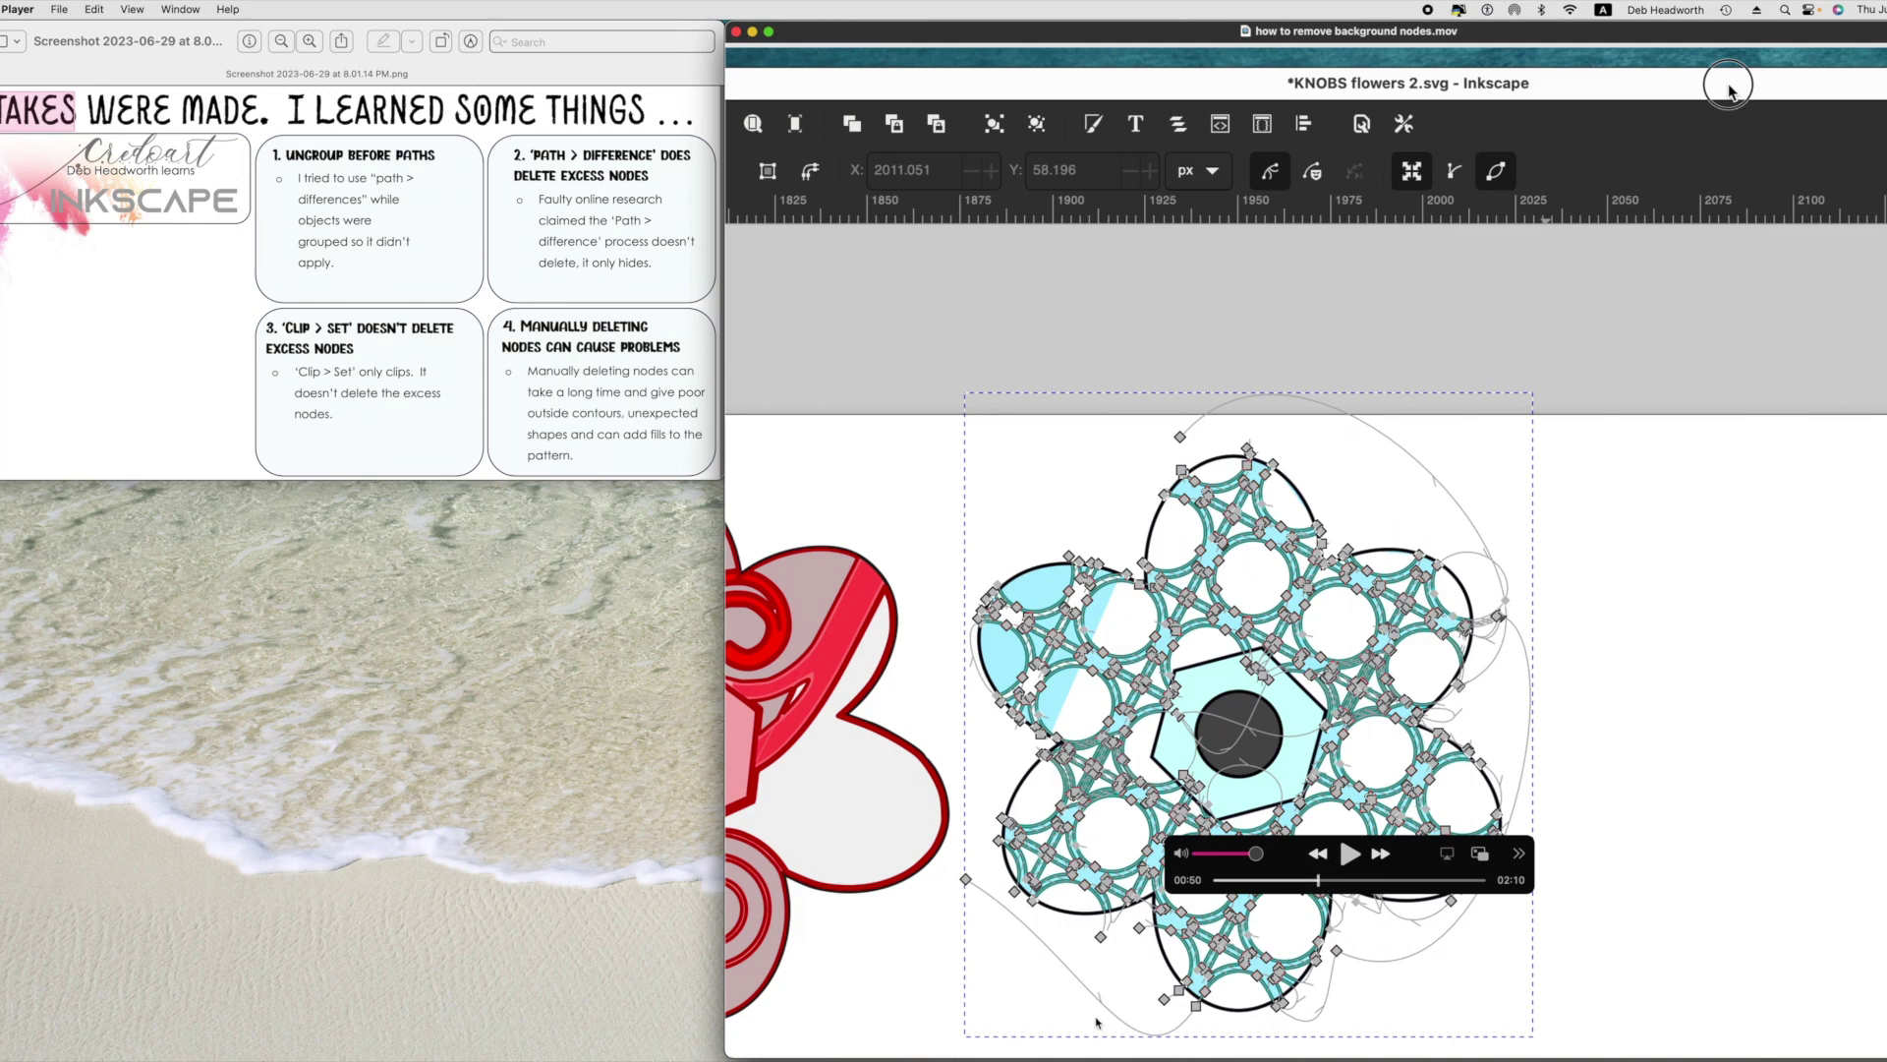
pyautogui.moveTo(1318, 881)
pyautogui.mouseDown()
pyautogui.moveTo(1276, 889)
pyautogui.moveTo(1293, 887)
pyautogui.mouseUp()
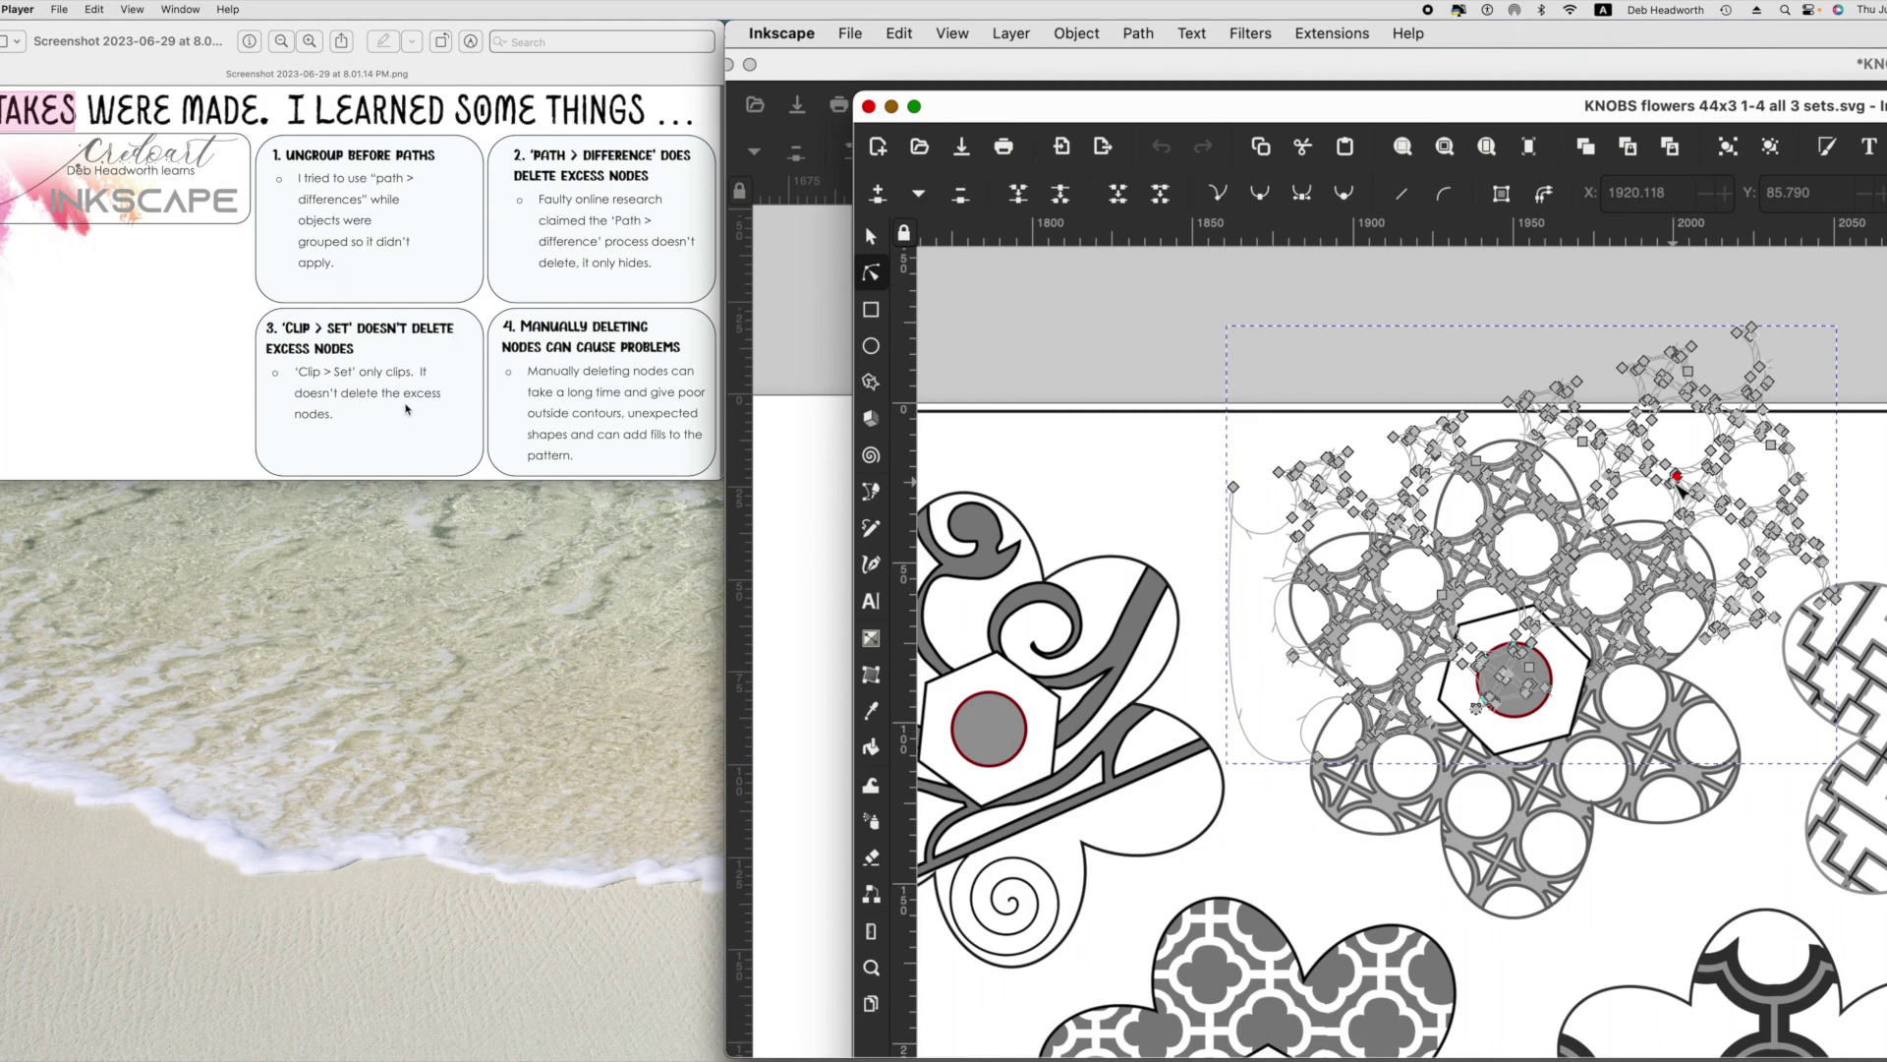
pyautogui.moveTo(1426, 352)
pyautogui.moveTo(1321, 780)
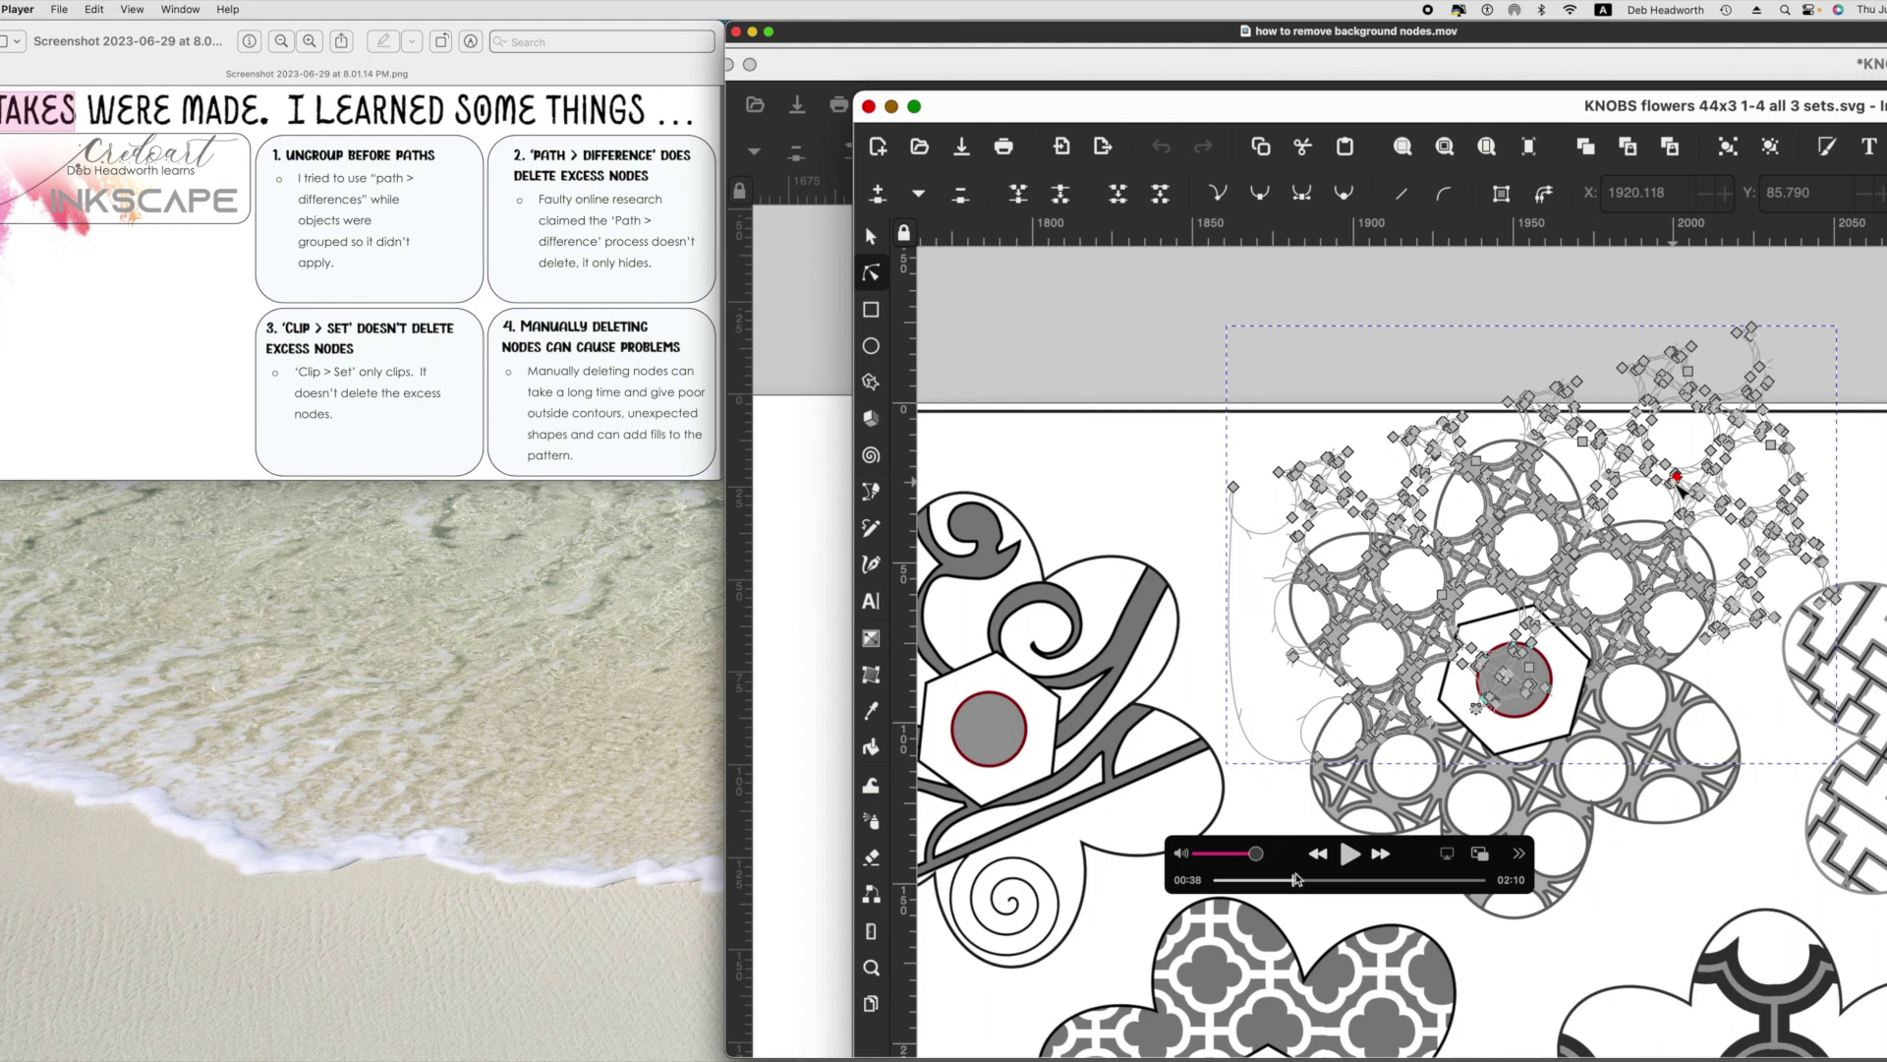
pyautogui.moveTo(1293, 884); pyautogui.dragTo(1319, 885)
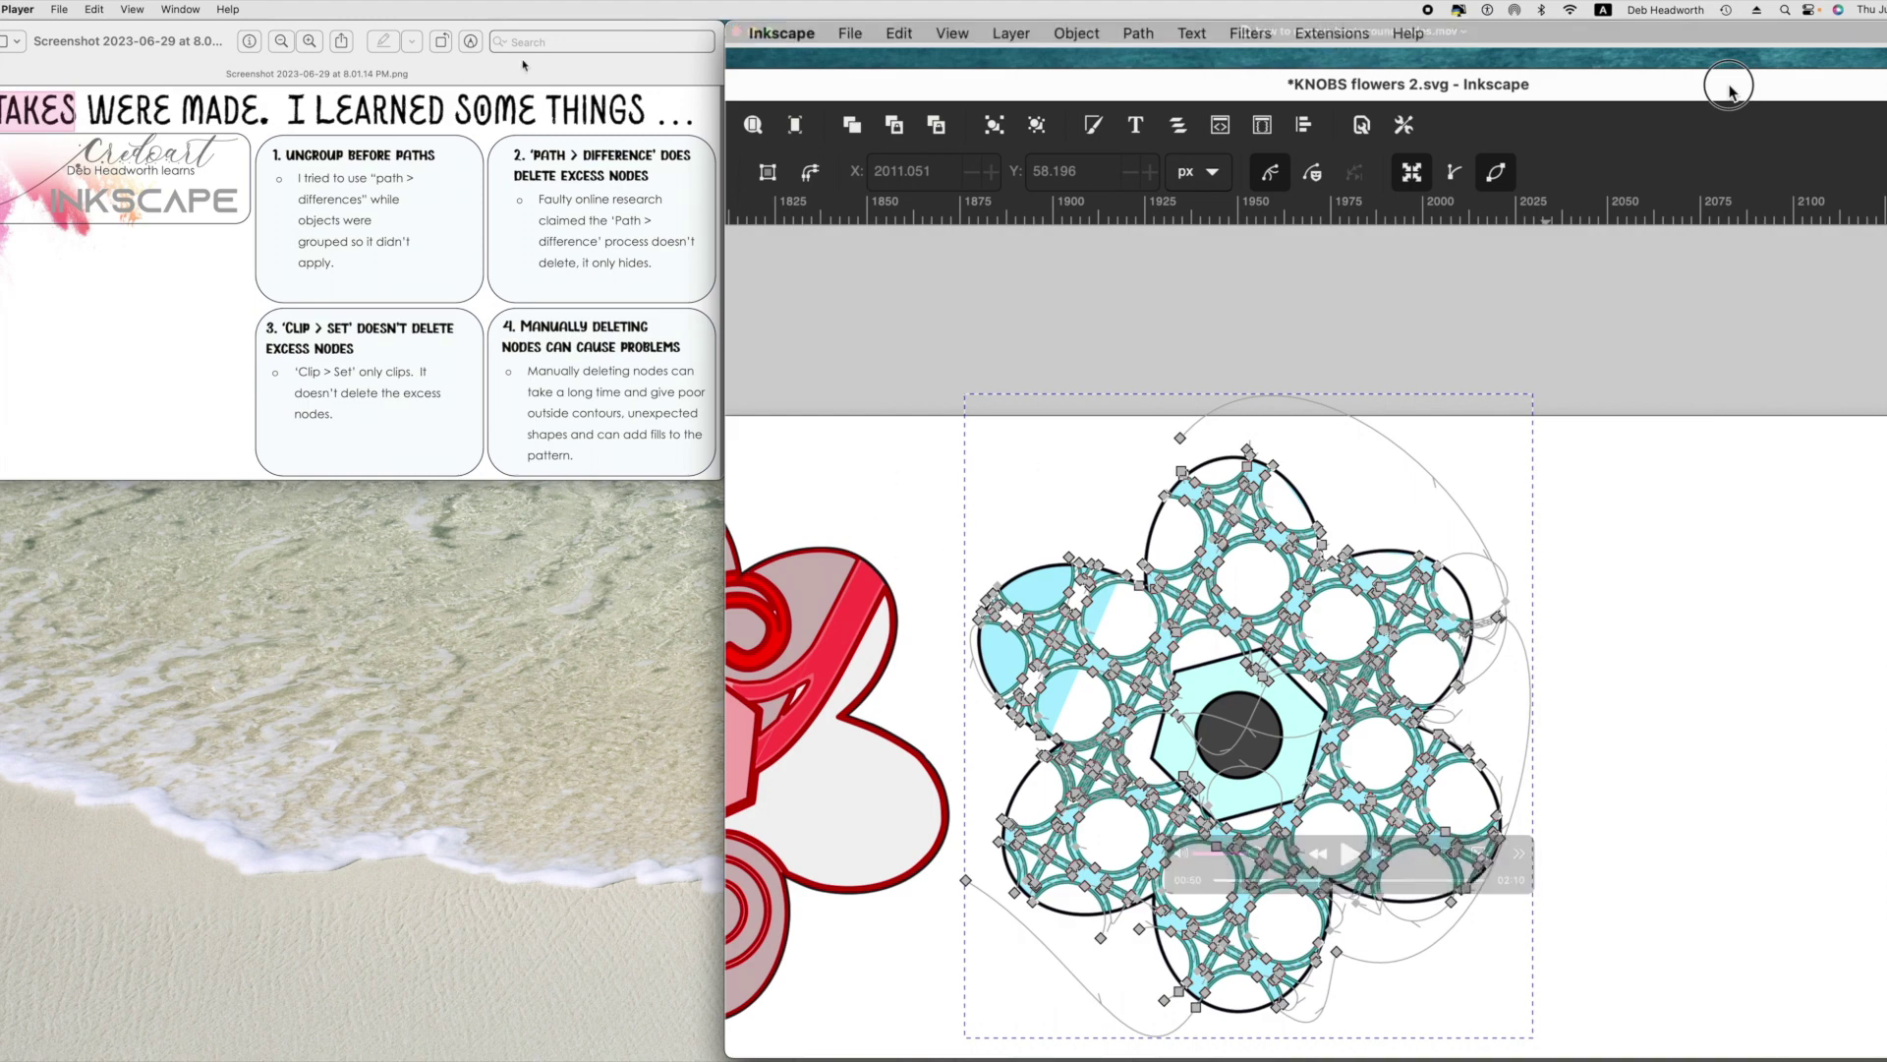
# Replace the mistakes screenshot with the "Patterns on Shapes" instruction screenshot, moved and resized to fit beside the video.
pyautogui.doubleClick(492, 72)
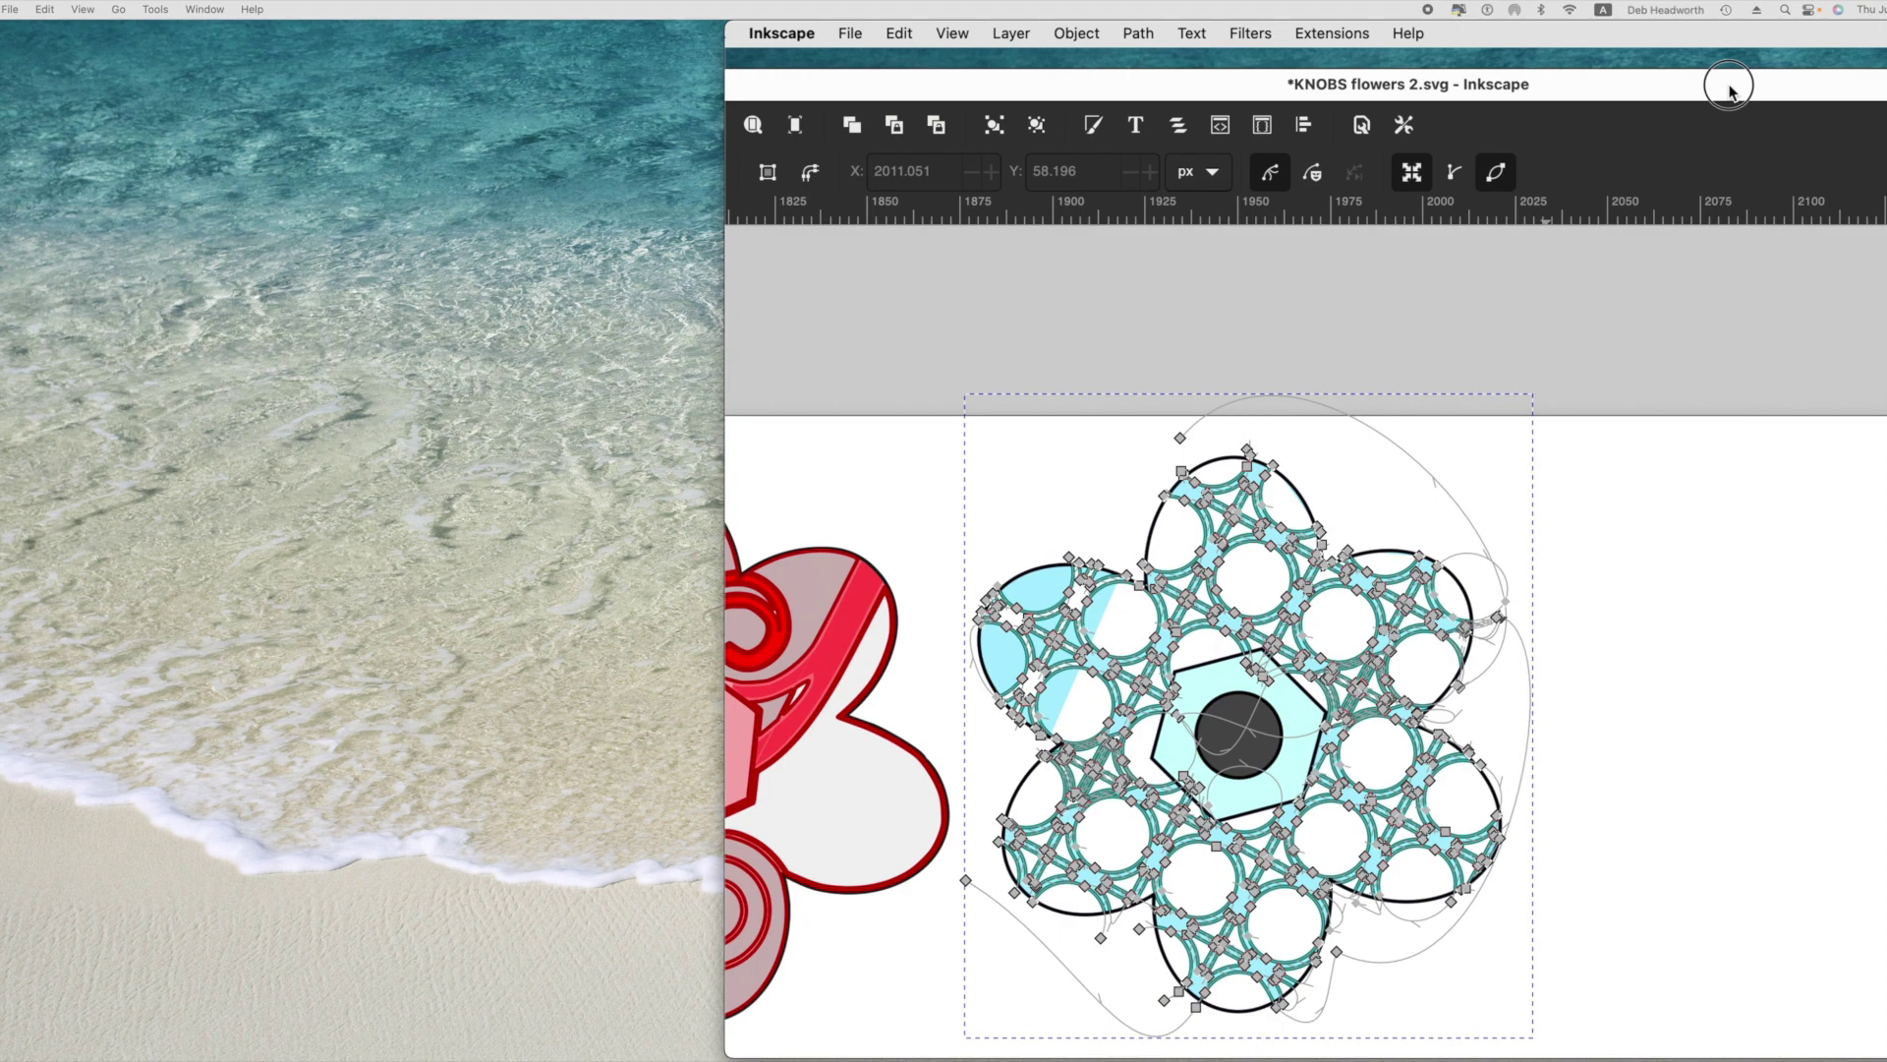
pyautogui.moveTo(0, 61); pyautogui.dragTo(756, 60)
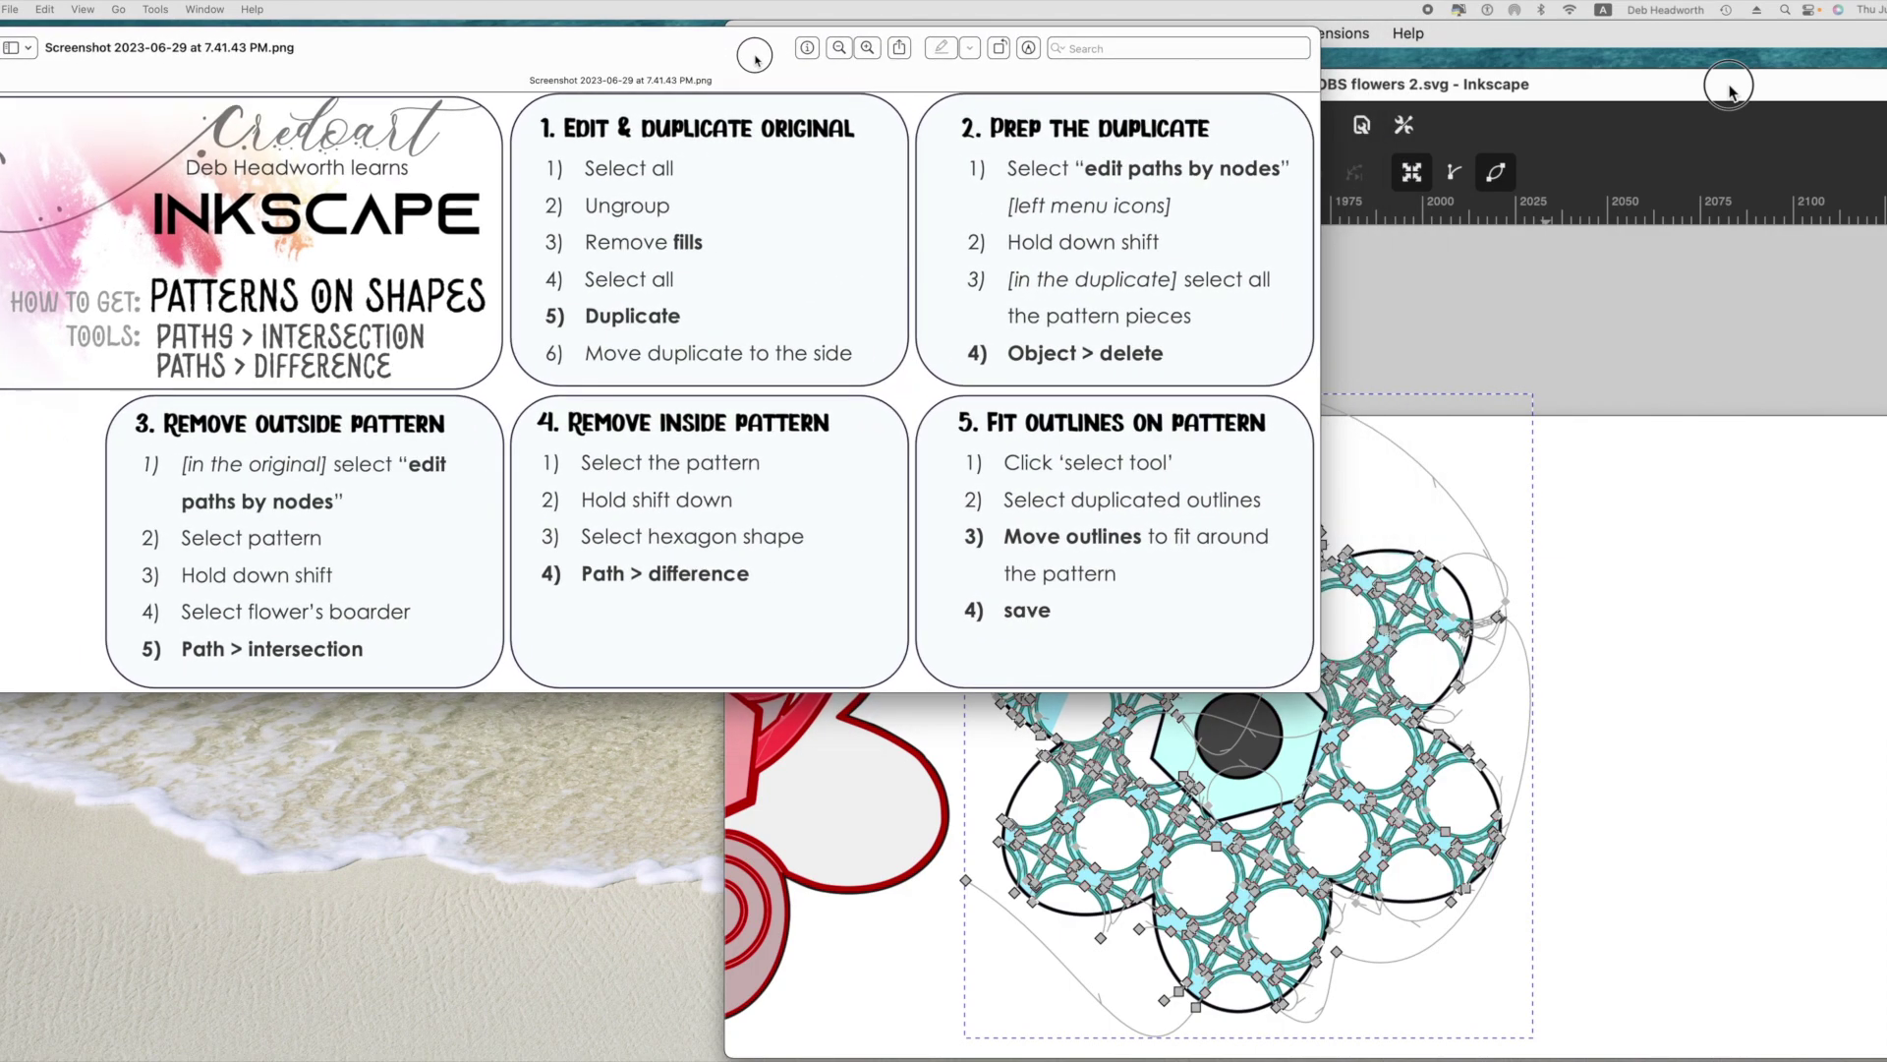
pyautogui.moveTo(1319, 690); pyautogui.dragTo(701, 1043)
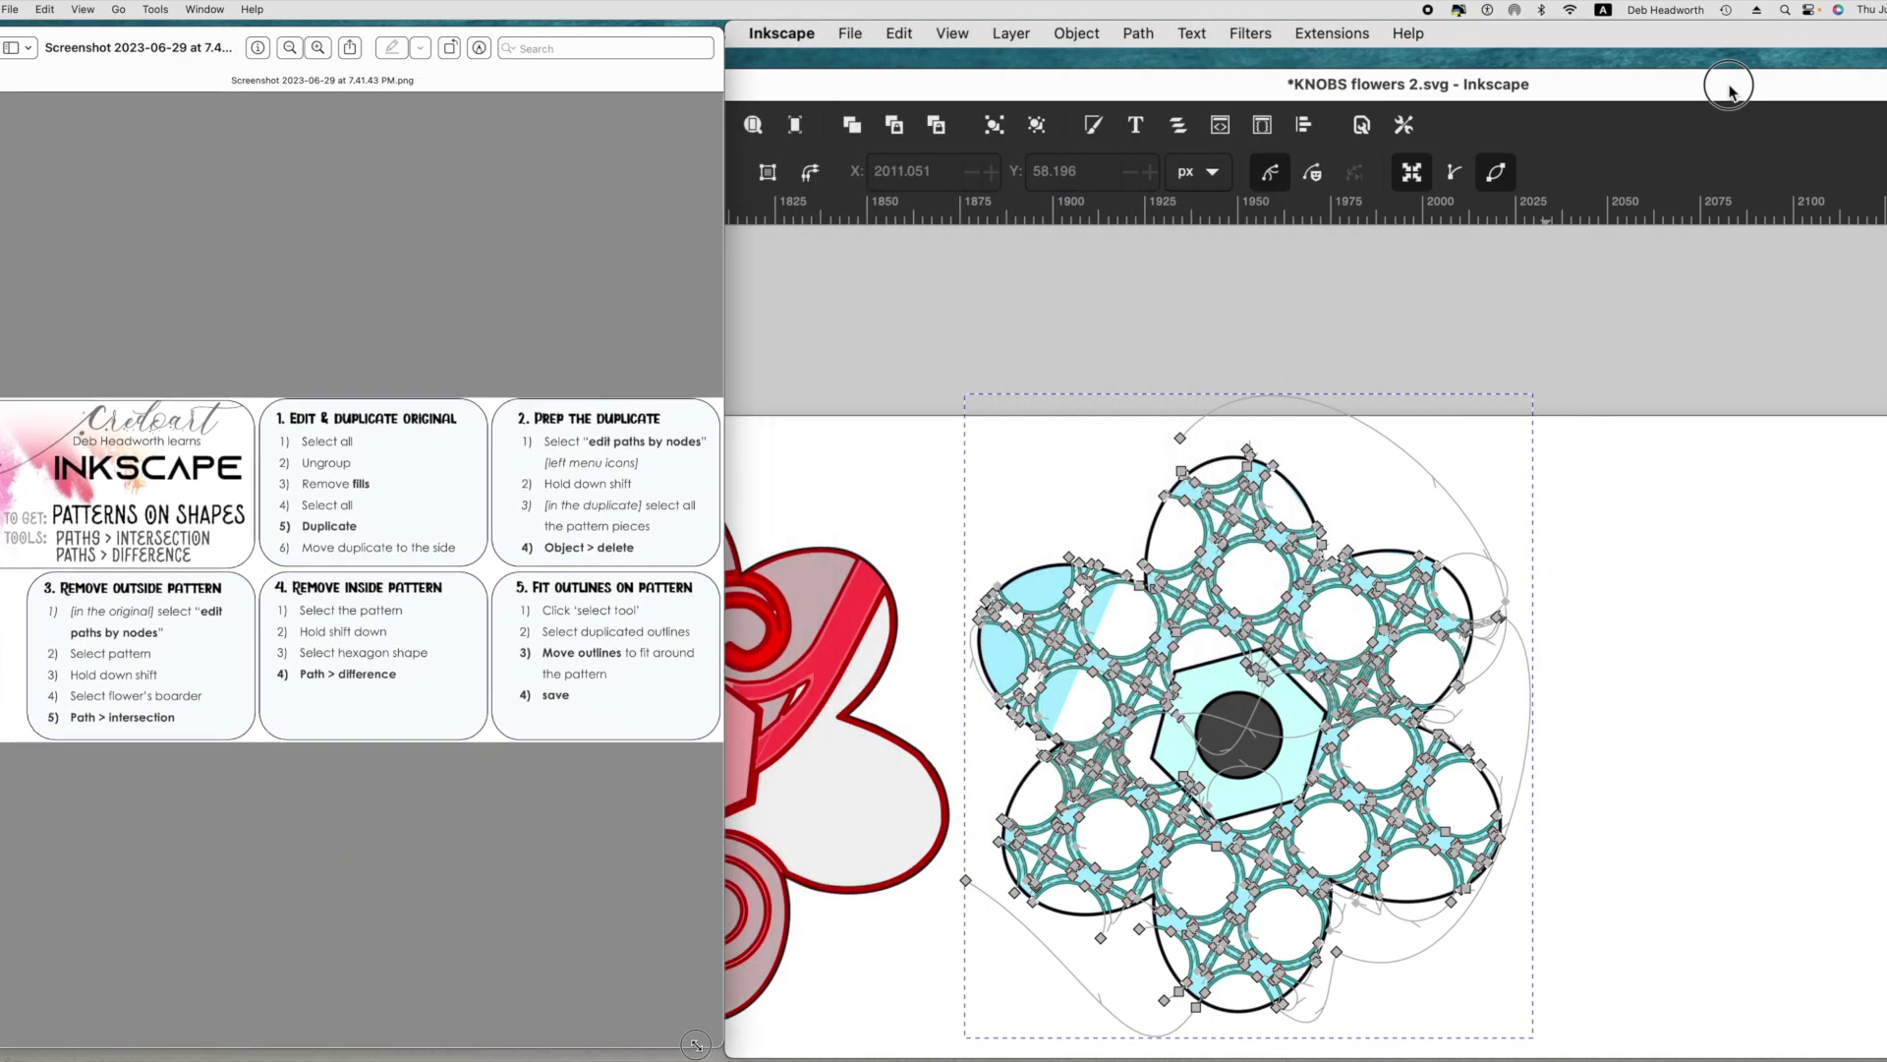
# Close the background nodes video, place the KNOBS flowers 2B.svg window beside the instructions, and shrink the Fill and Stroke dock to widen the canvas.
pyautogui.moveTo(1114, 172)
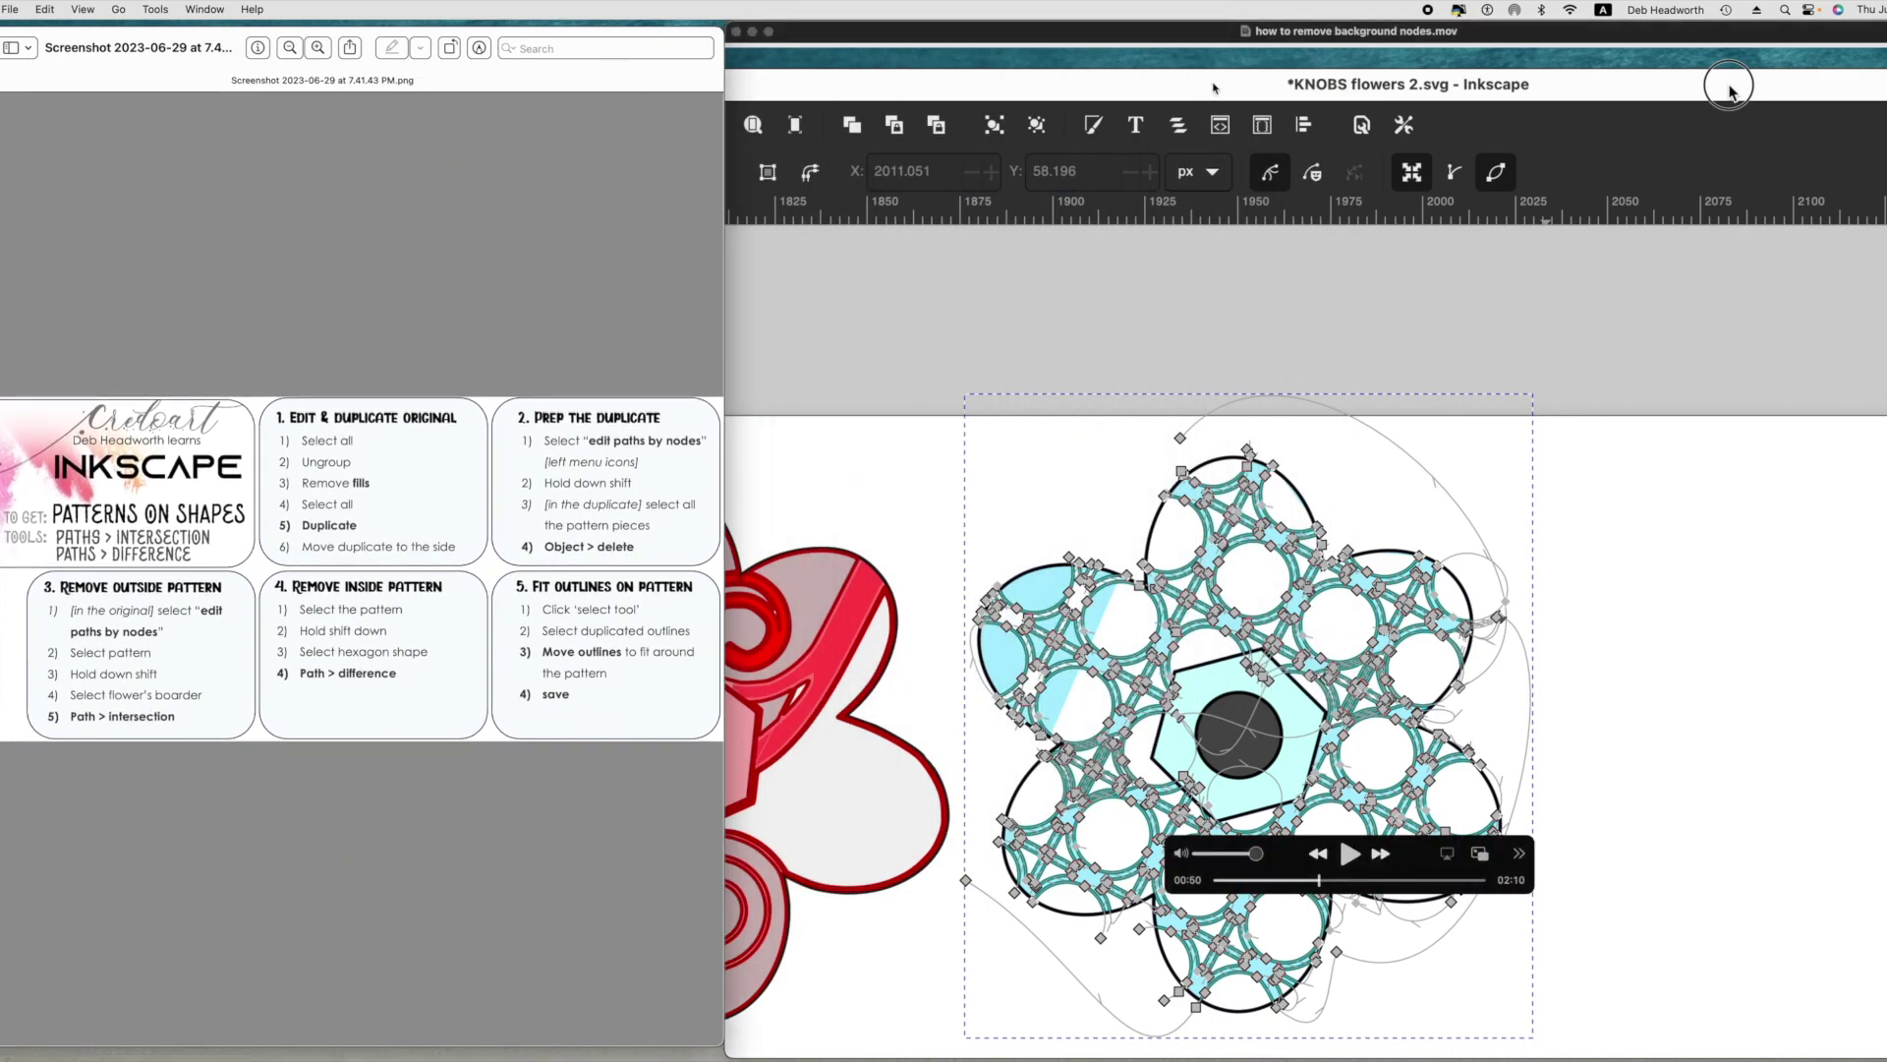
pyautogui.press('super+w')
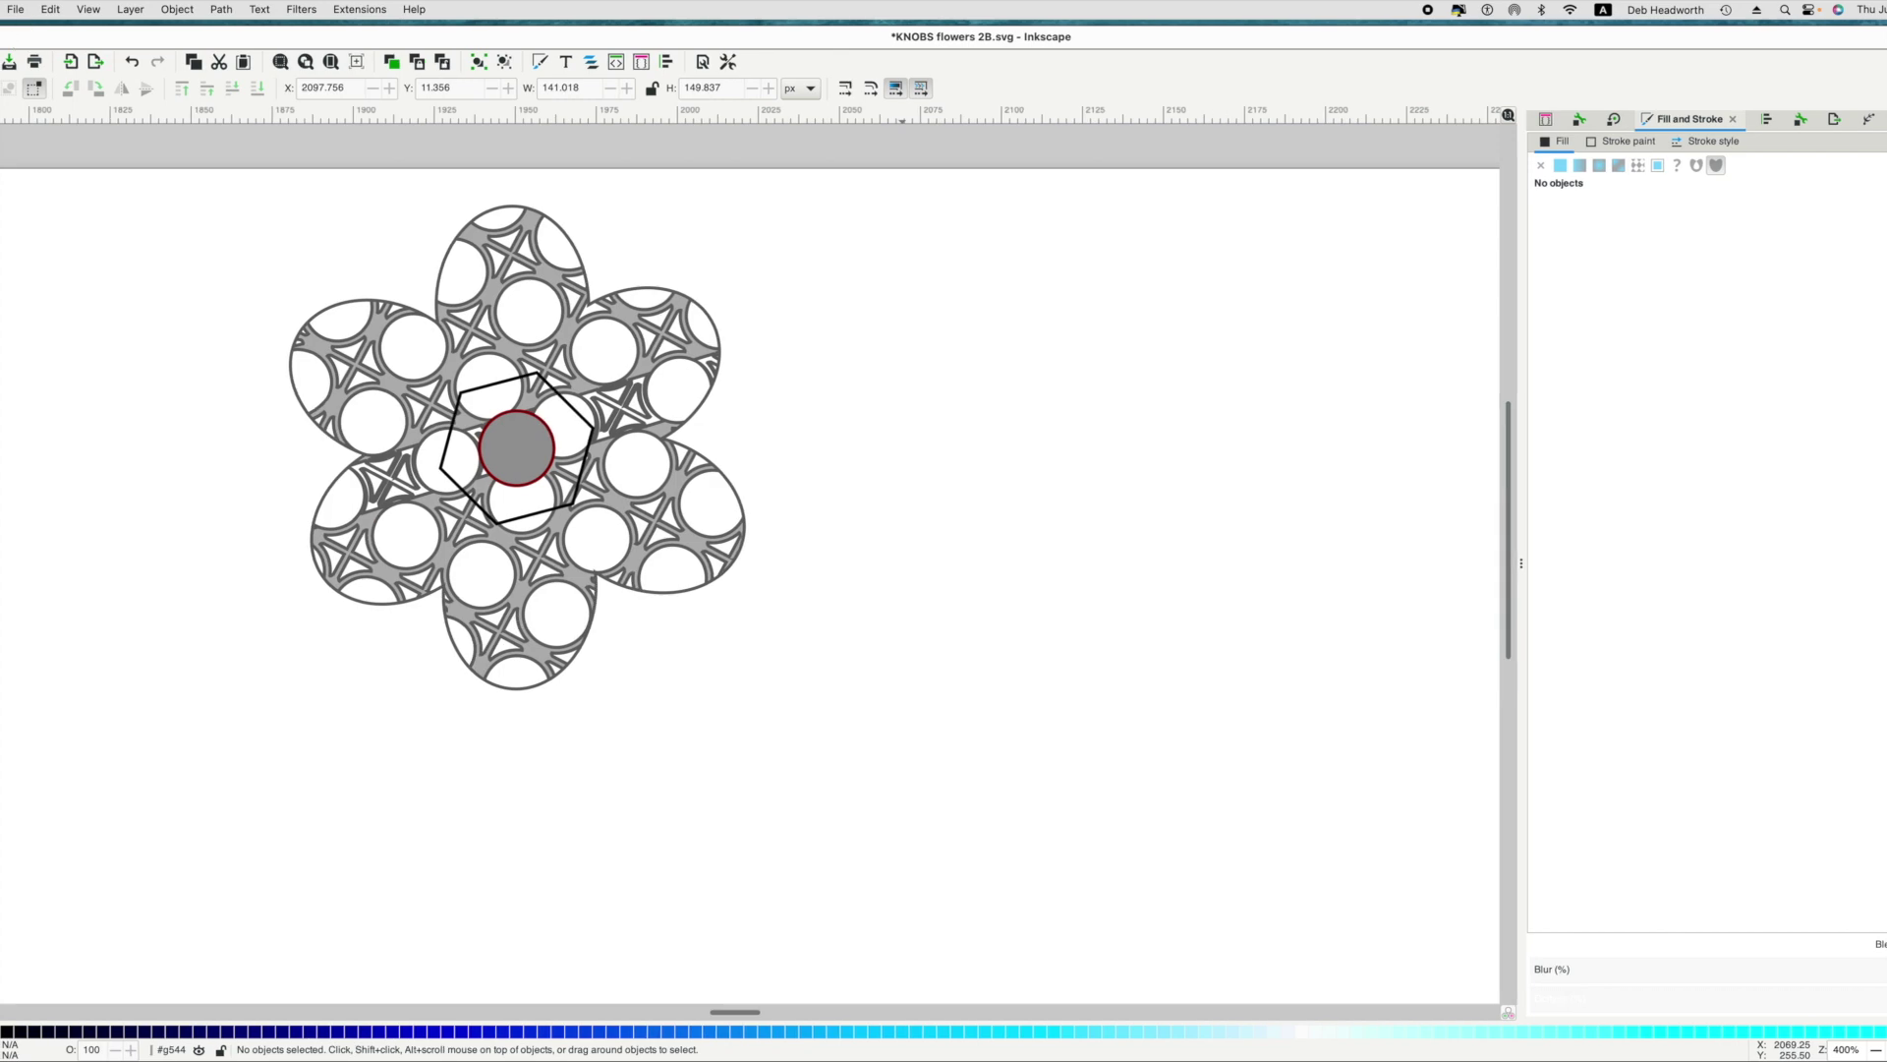
pyautogui.moveTo(0, 27); pyautogui.dragTo(728, 30)
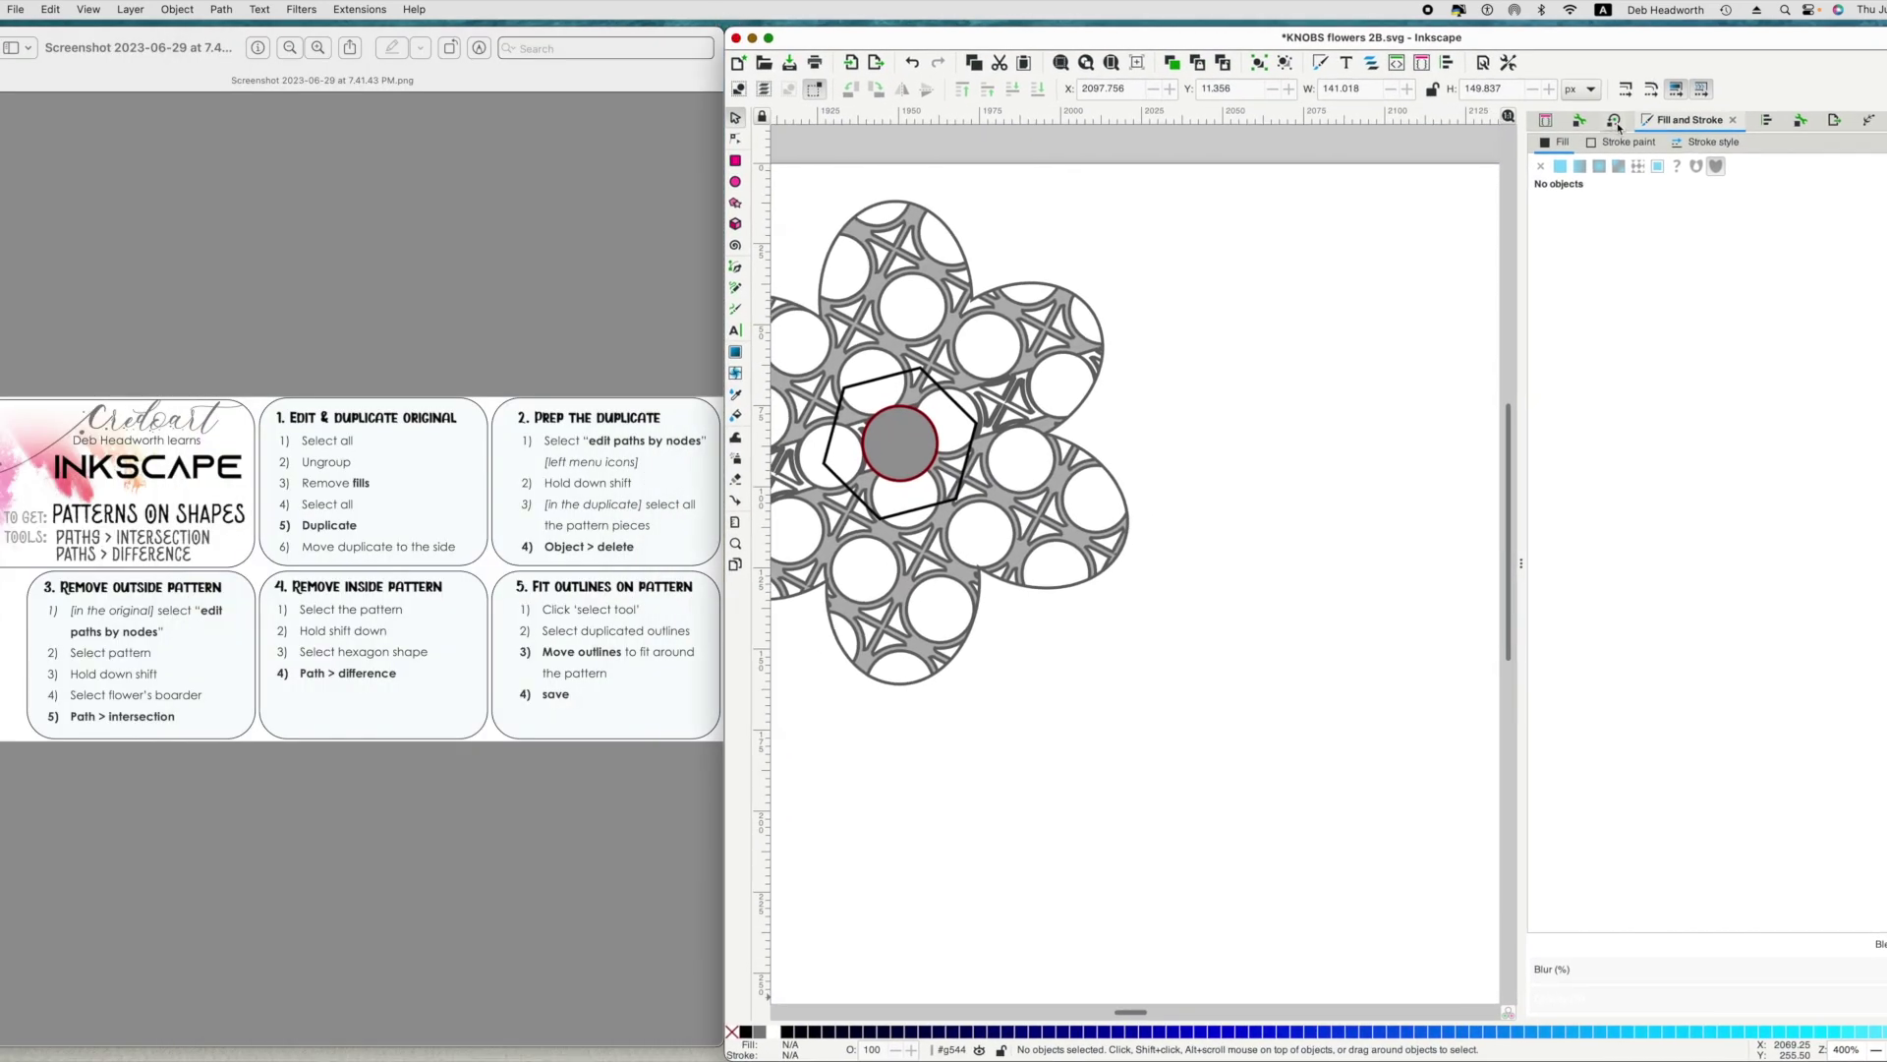
pyautogui.hscroll(-5, 1342, 539)
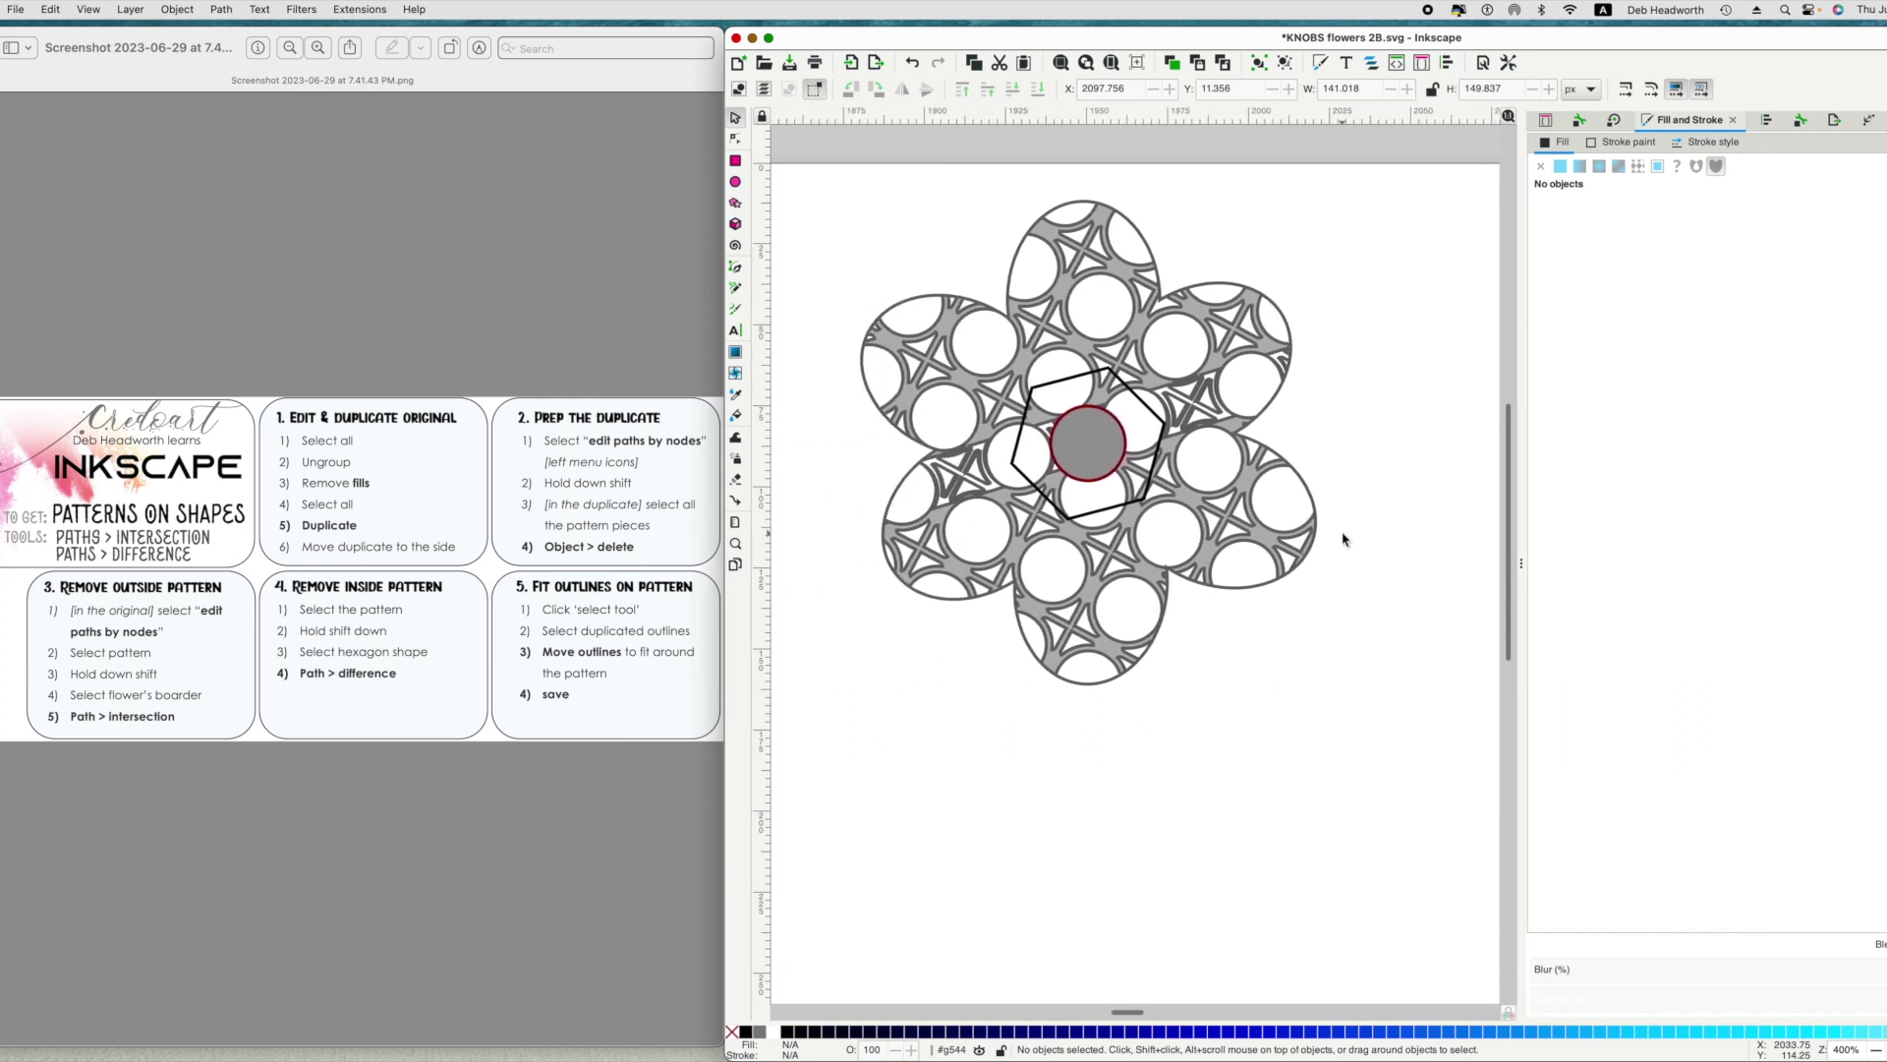
pyautogui.moveTo(1520, 563)
pyautogui.mouseDown()
pyautogui.moveTo(1537, 548)
pyautogui.moveTo(1847, 554)
pyautogui.mouseUp()
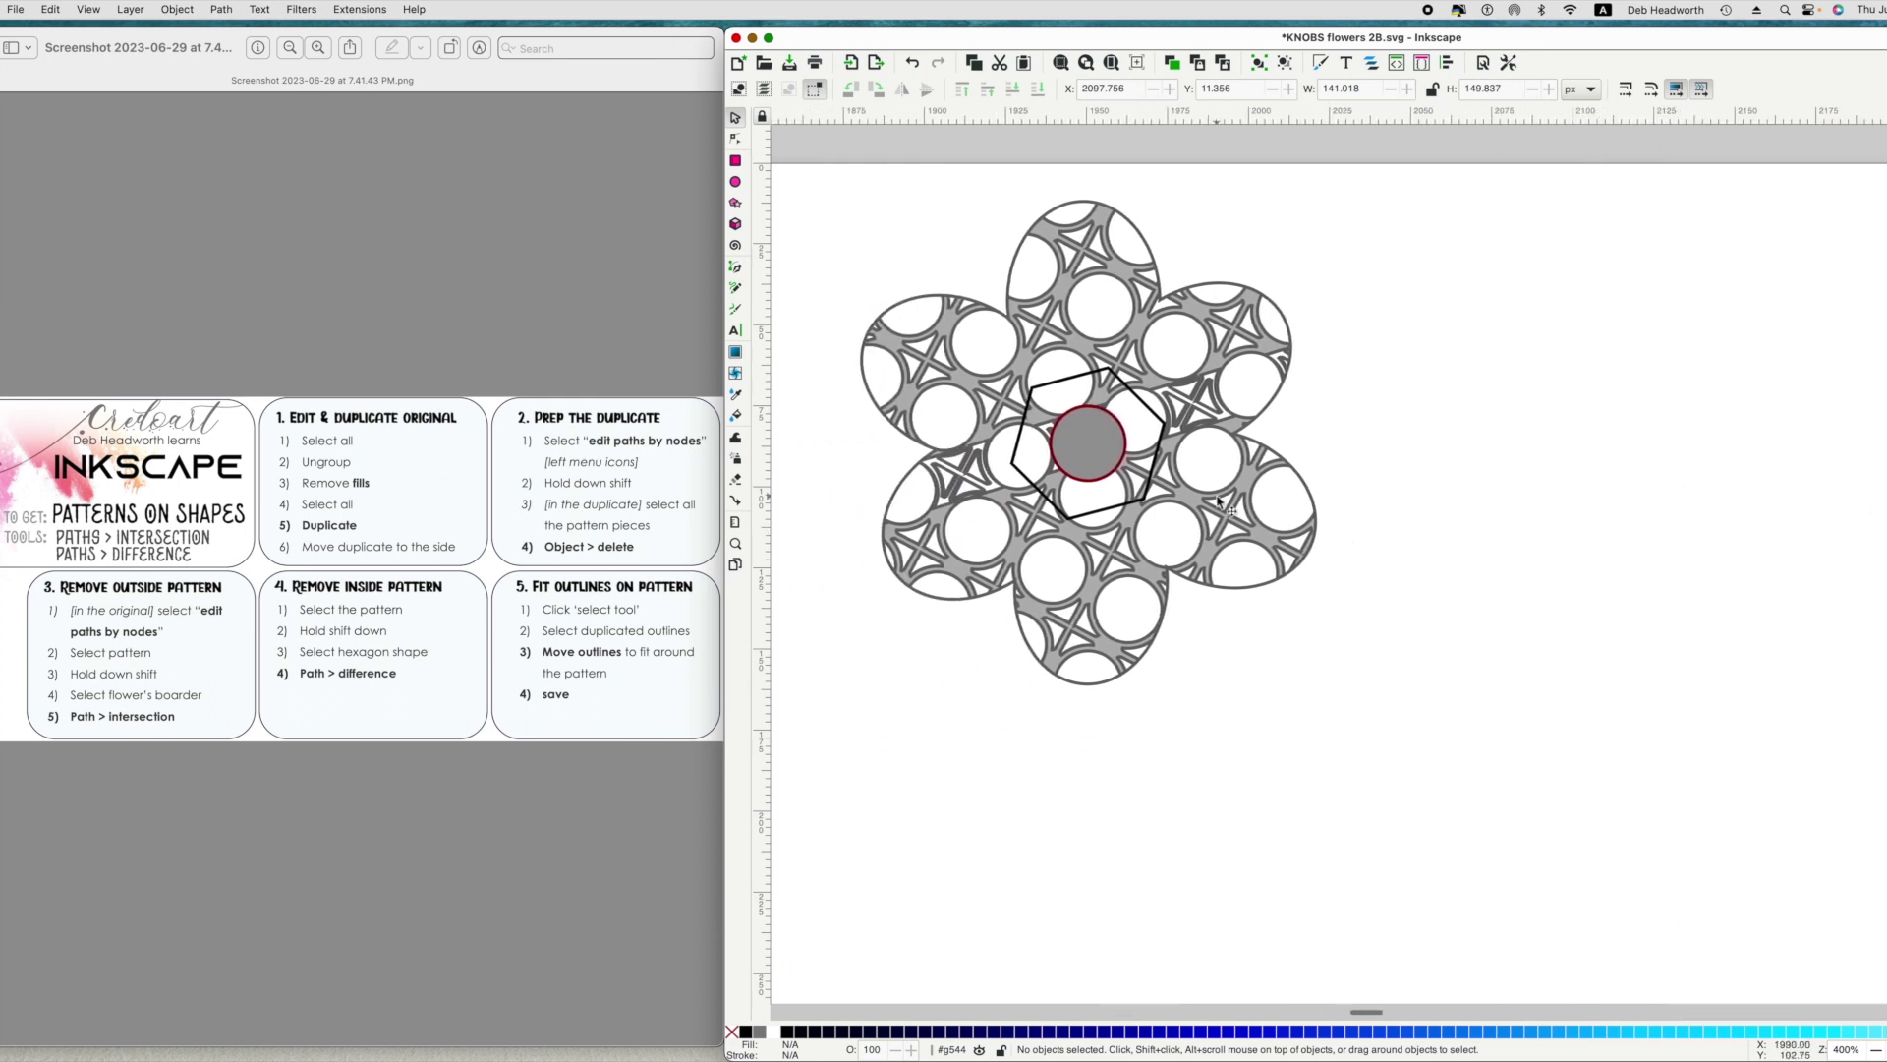
# Select the whole patterned flower on the canvas and ungroup it.
pyautogui.hscroll(-3, 1218, 501)
pyautogui.hscroll(4, 1217, 501)
pyautogui.scroll(-2, 1217, 502)
pyautogui.scroll(2, 1218, 501)
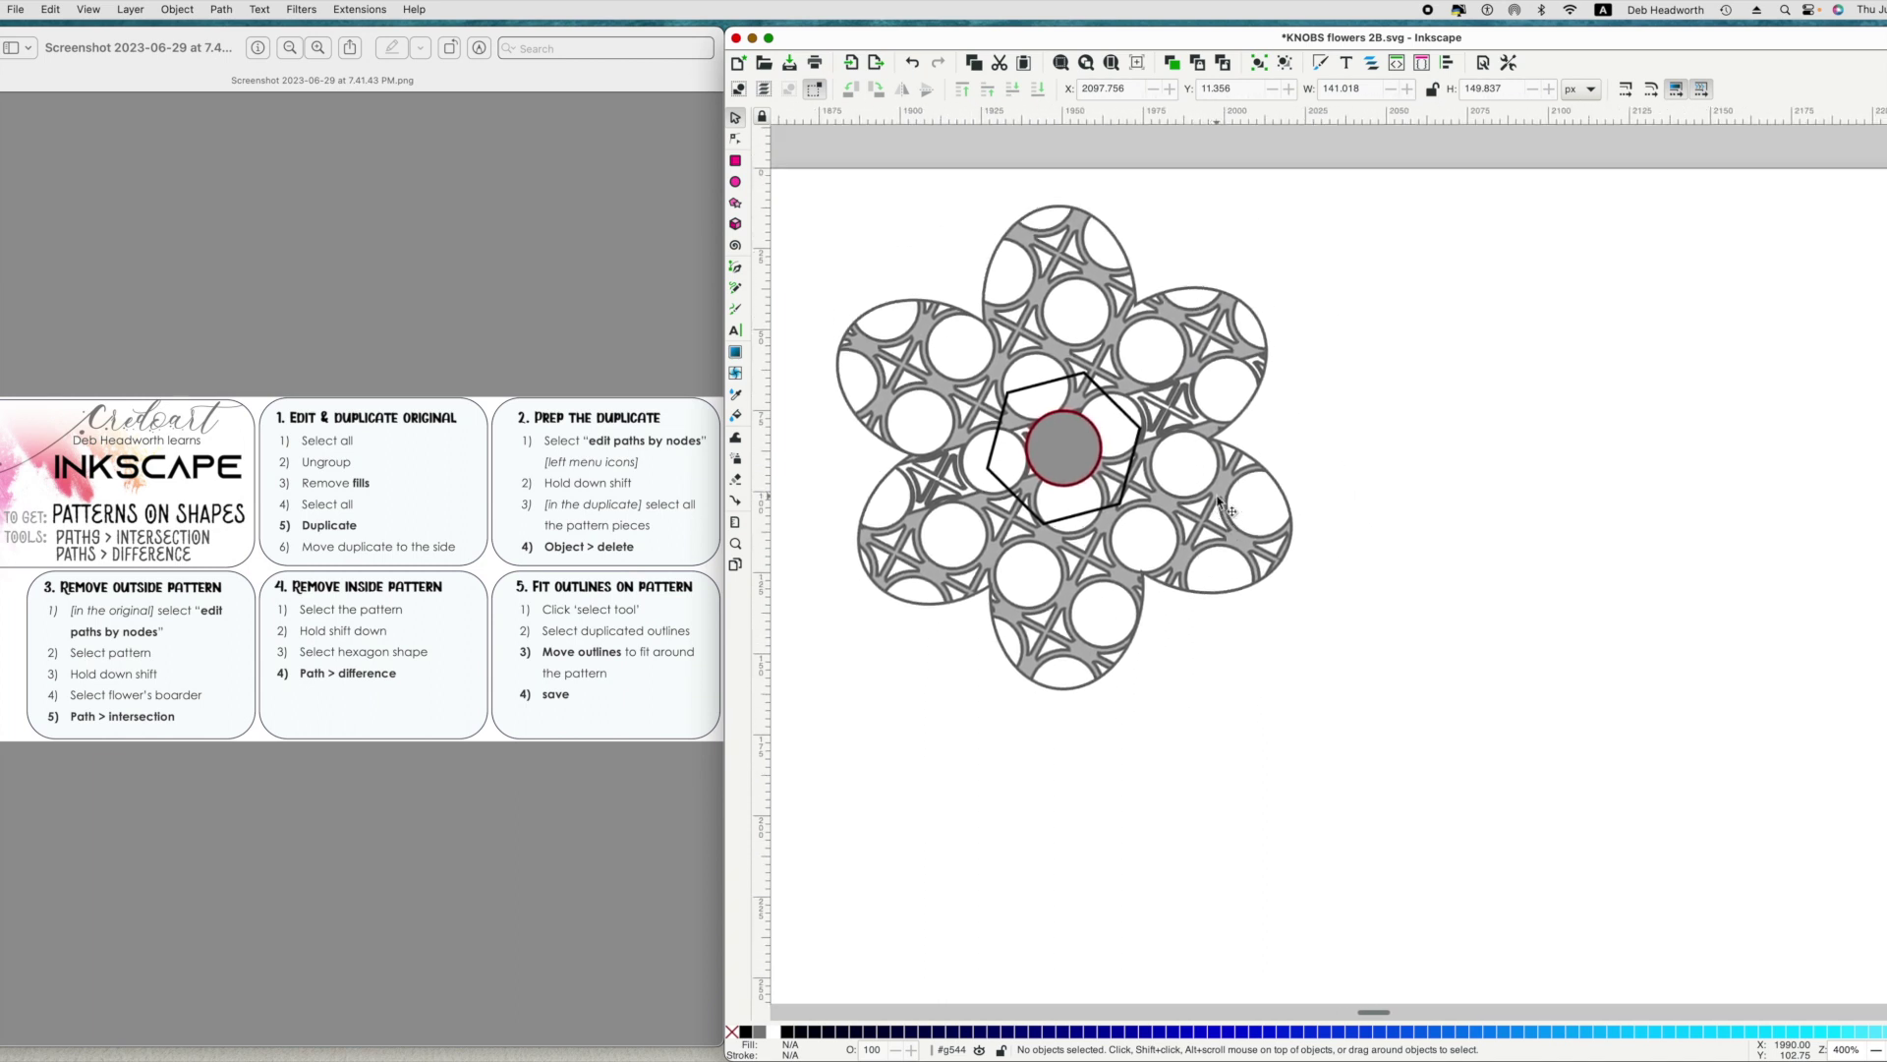
pyautogui.scroll(1, 1218, 501)
pyautogui.hscroll(1, 1217, 501)
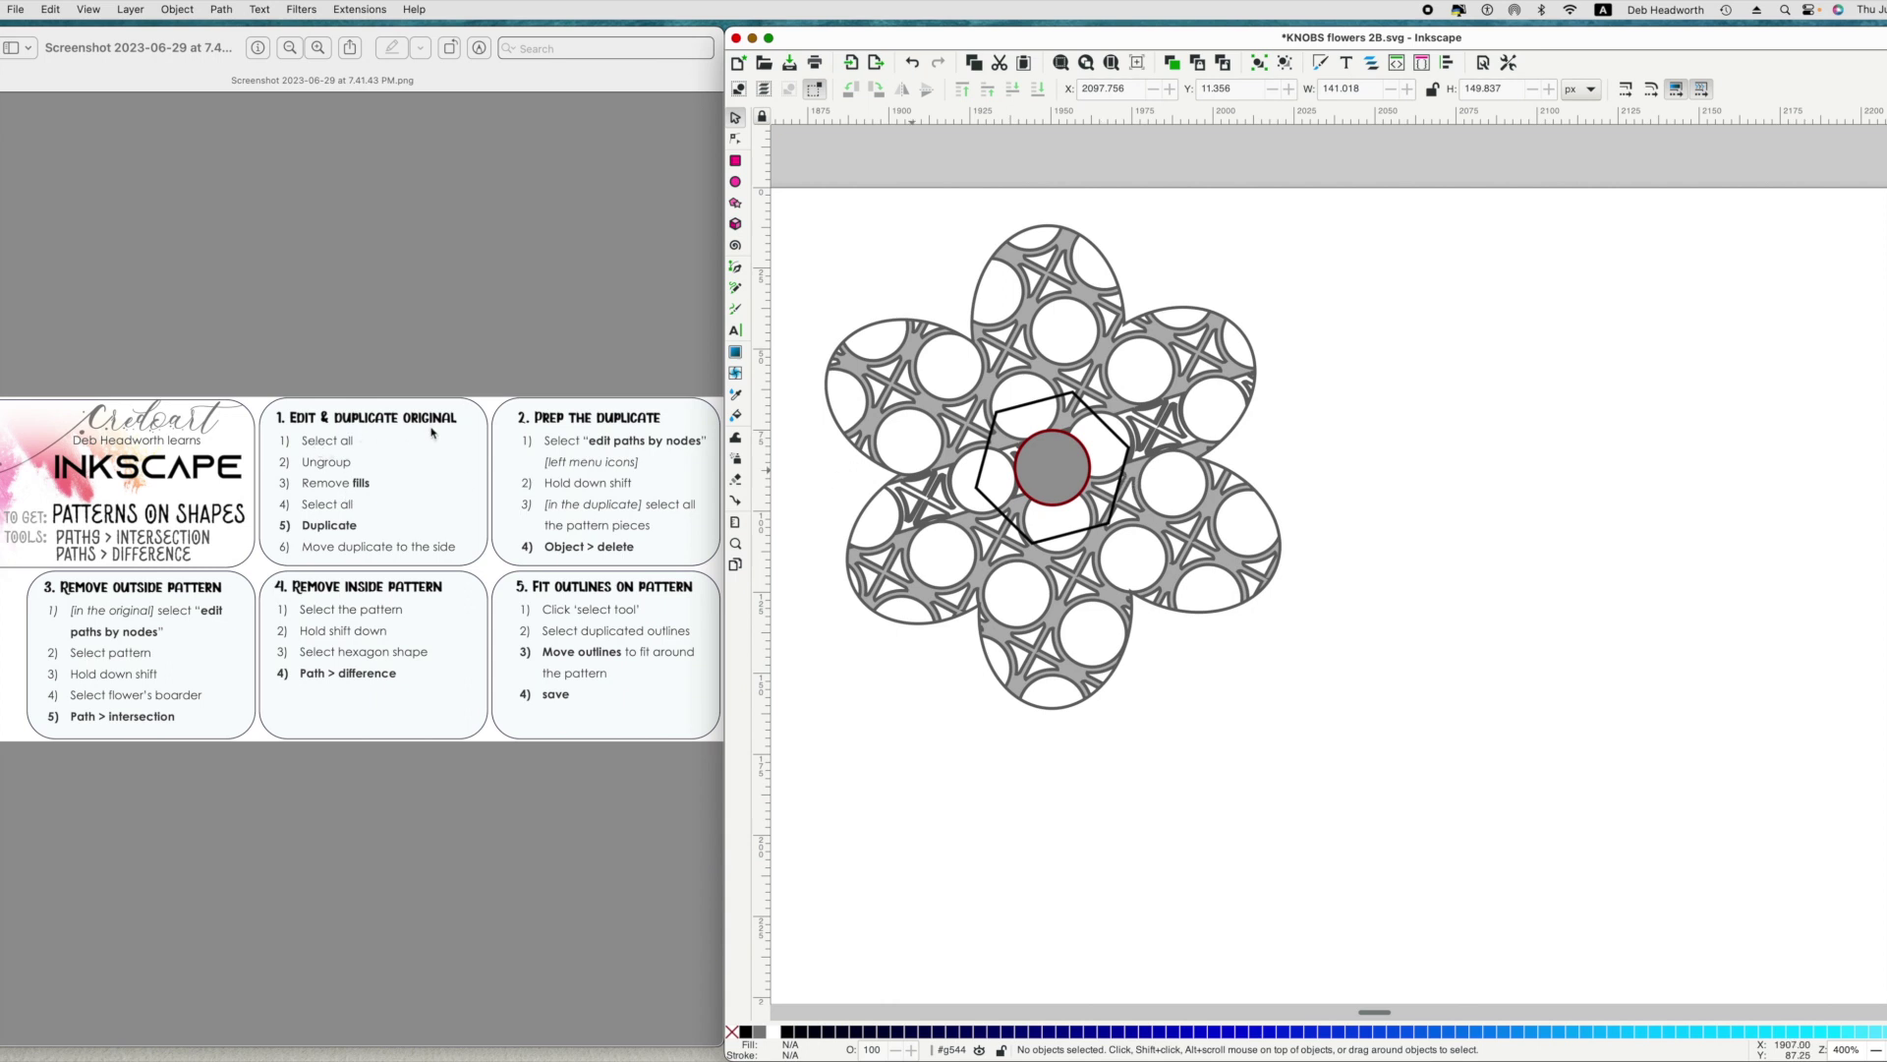
pyautogui.moveTo(1449, 758); pyautogui.dragTo(761, 182)
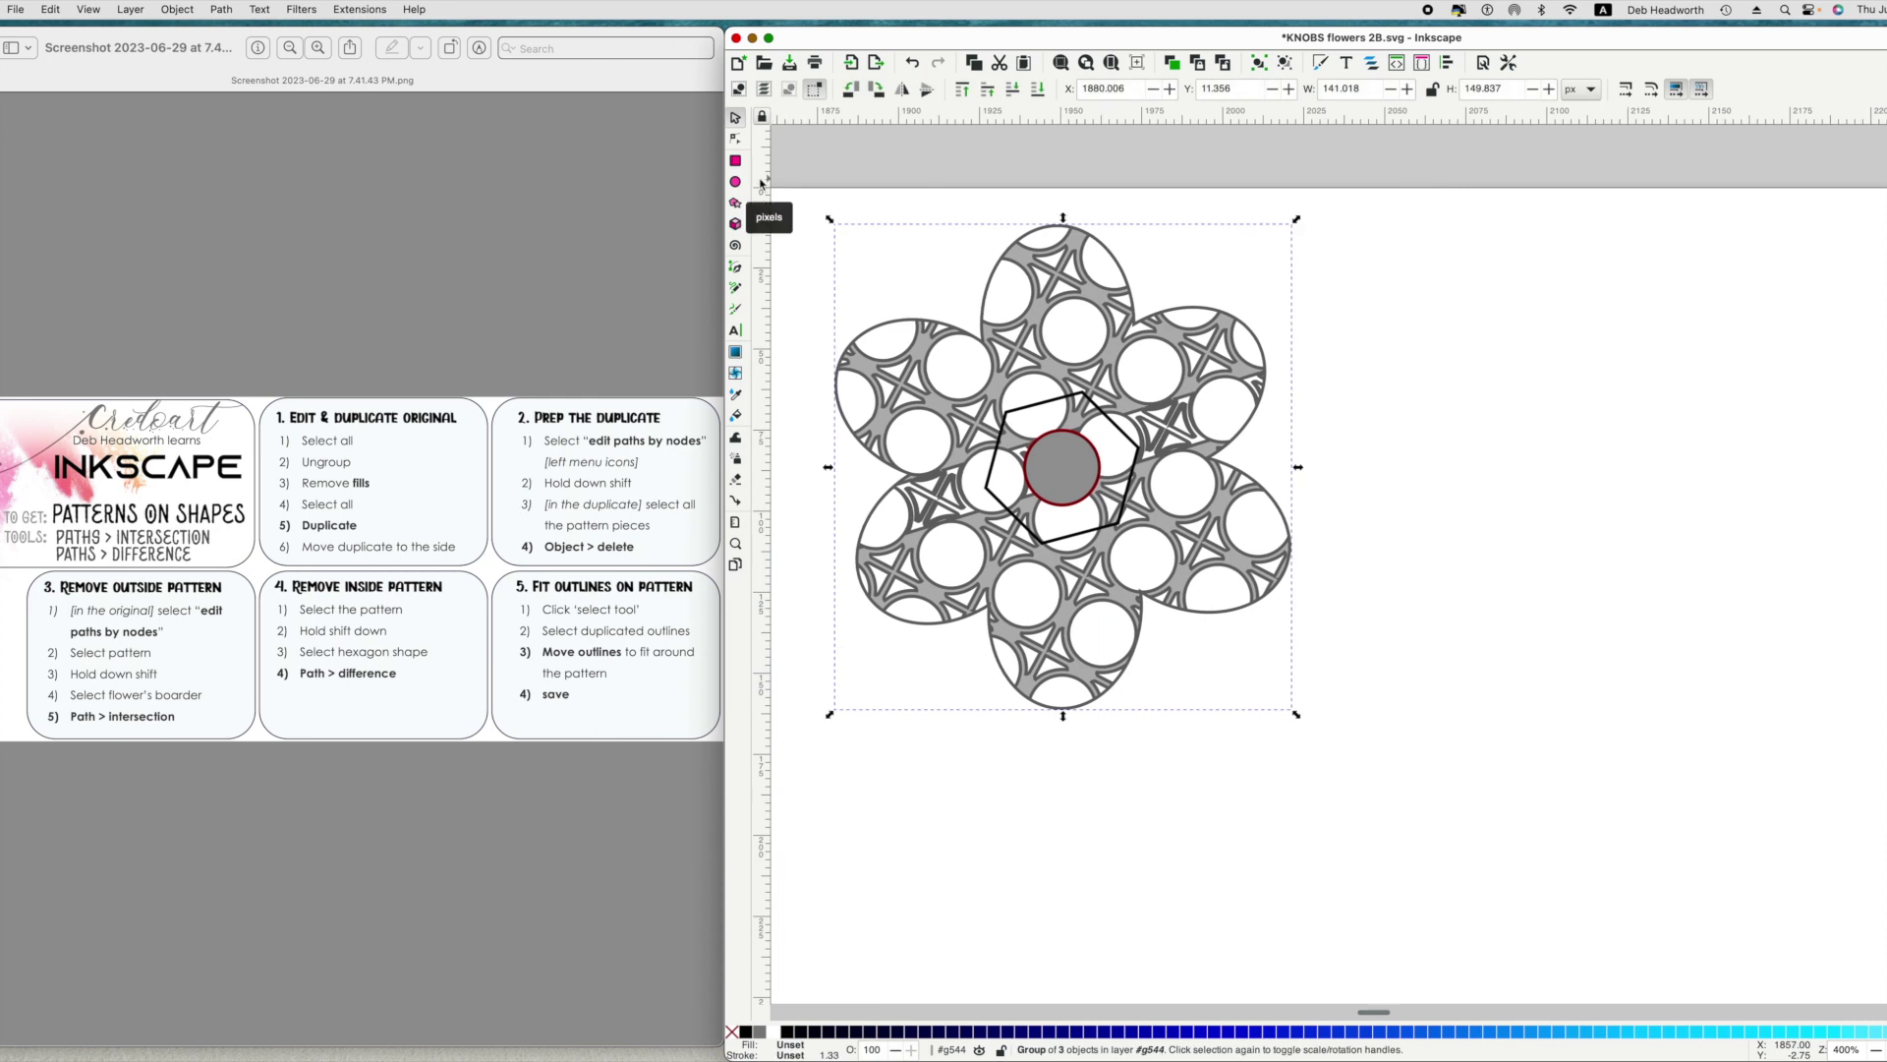
pyautogui.rightClick(1023, 266)
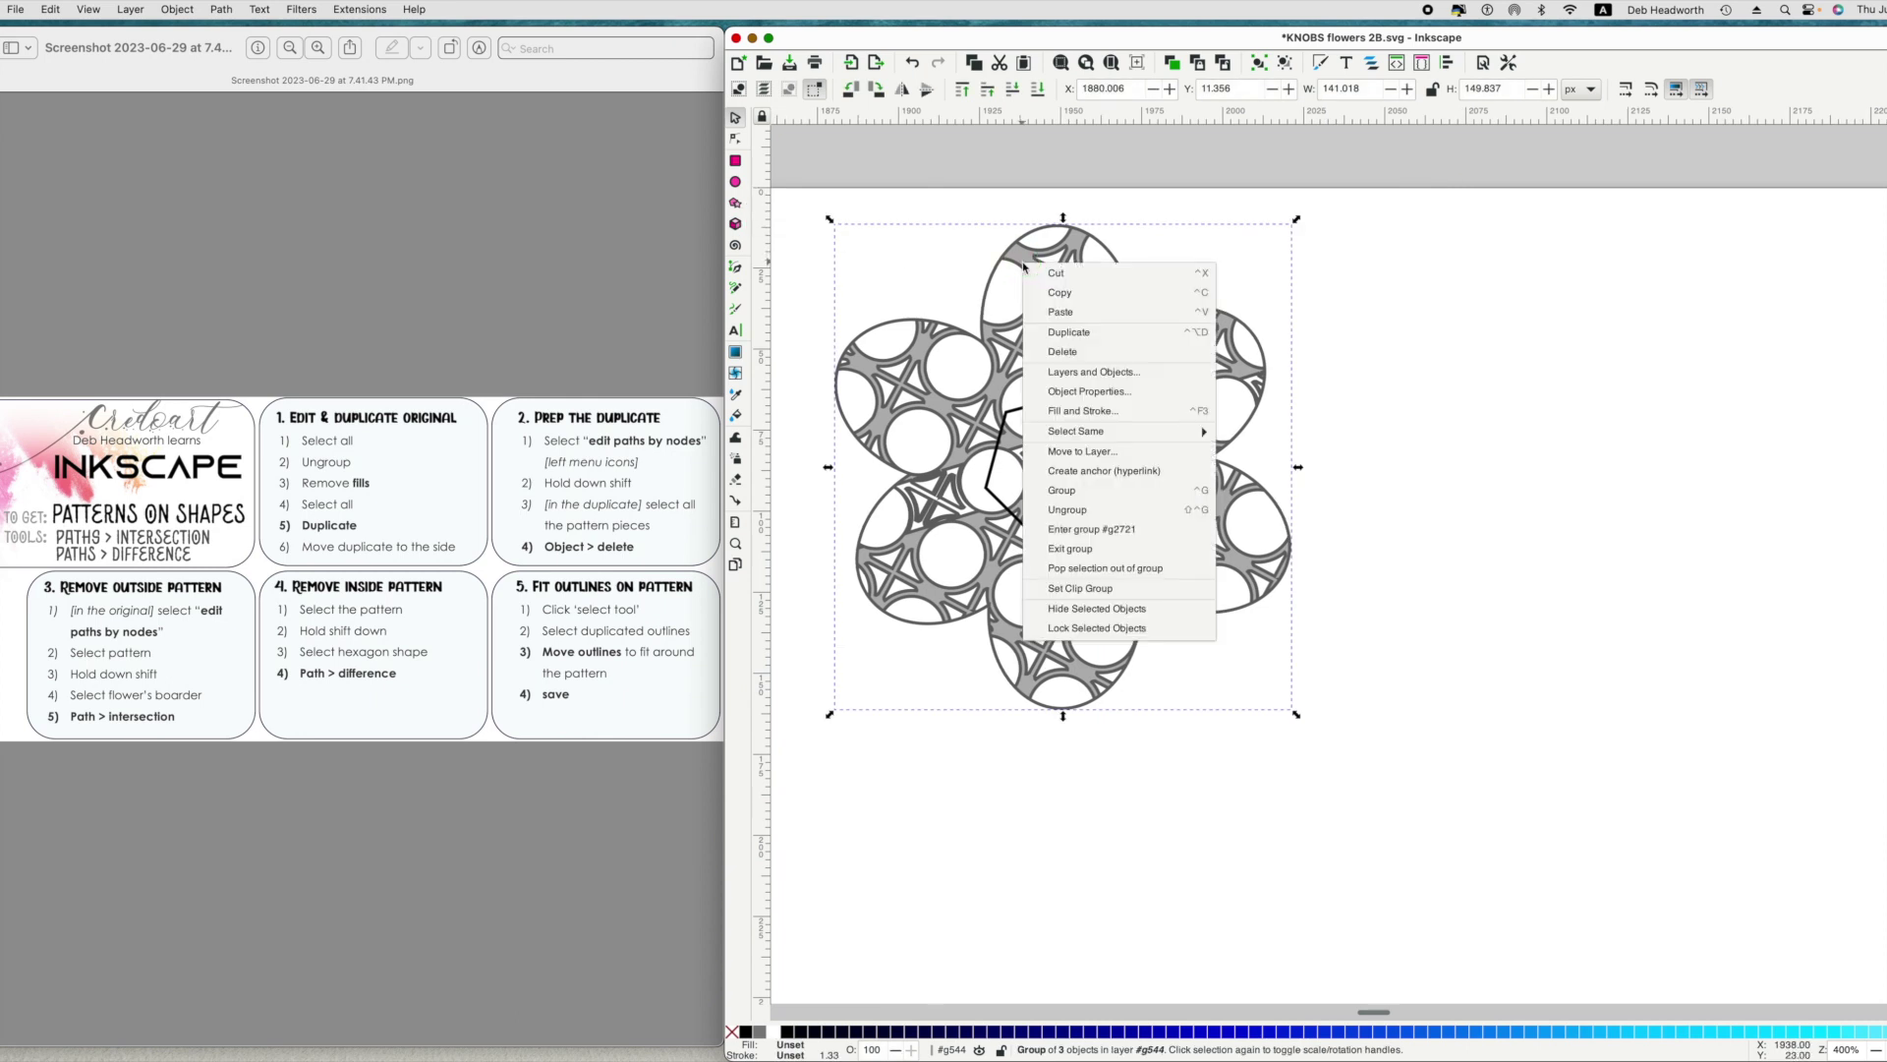
pyautogui.click(1063, 509)
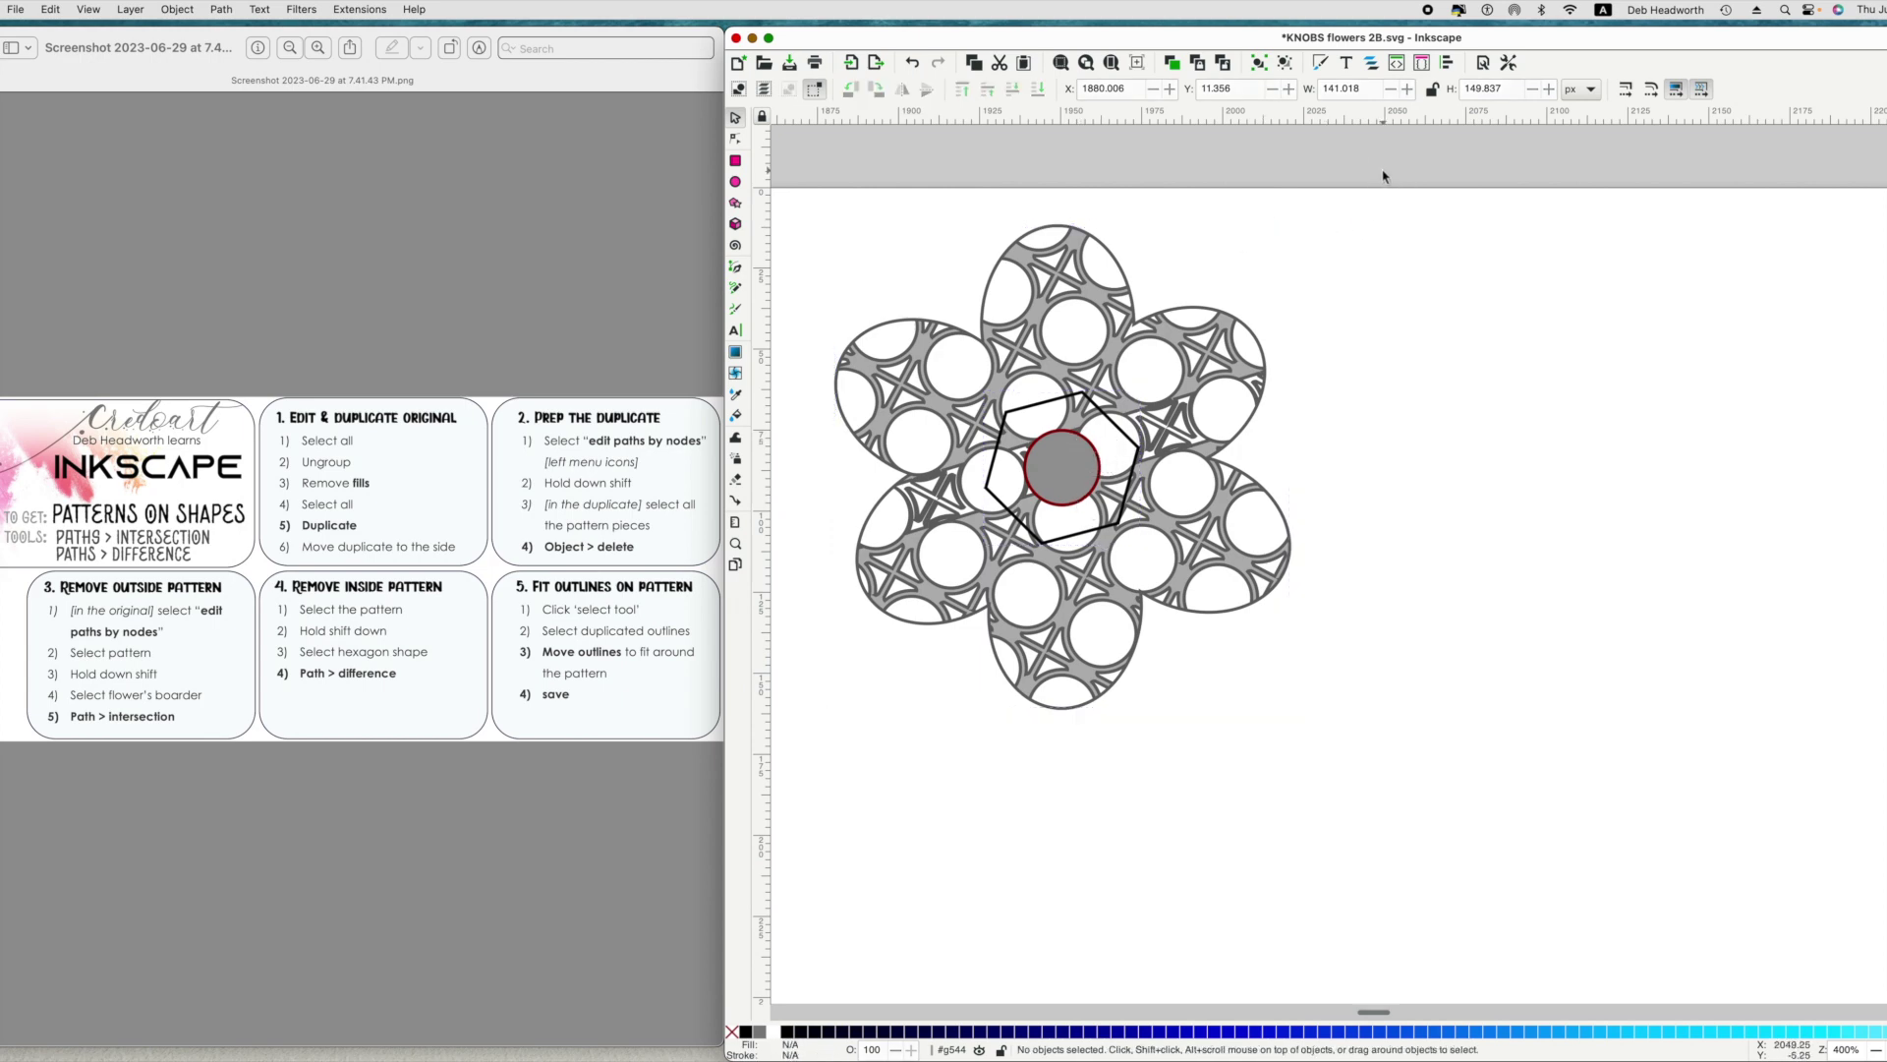
# Ungroup the hexagon and circle at the flower's centre, leaving nothing selected.
pyautogui.click(1076, 440)
pyautogui.click(1076, 442)
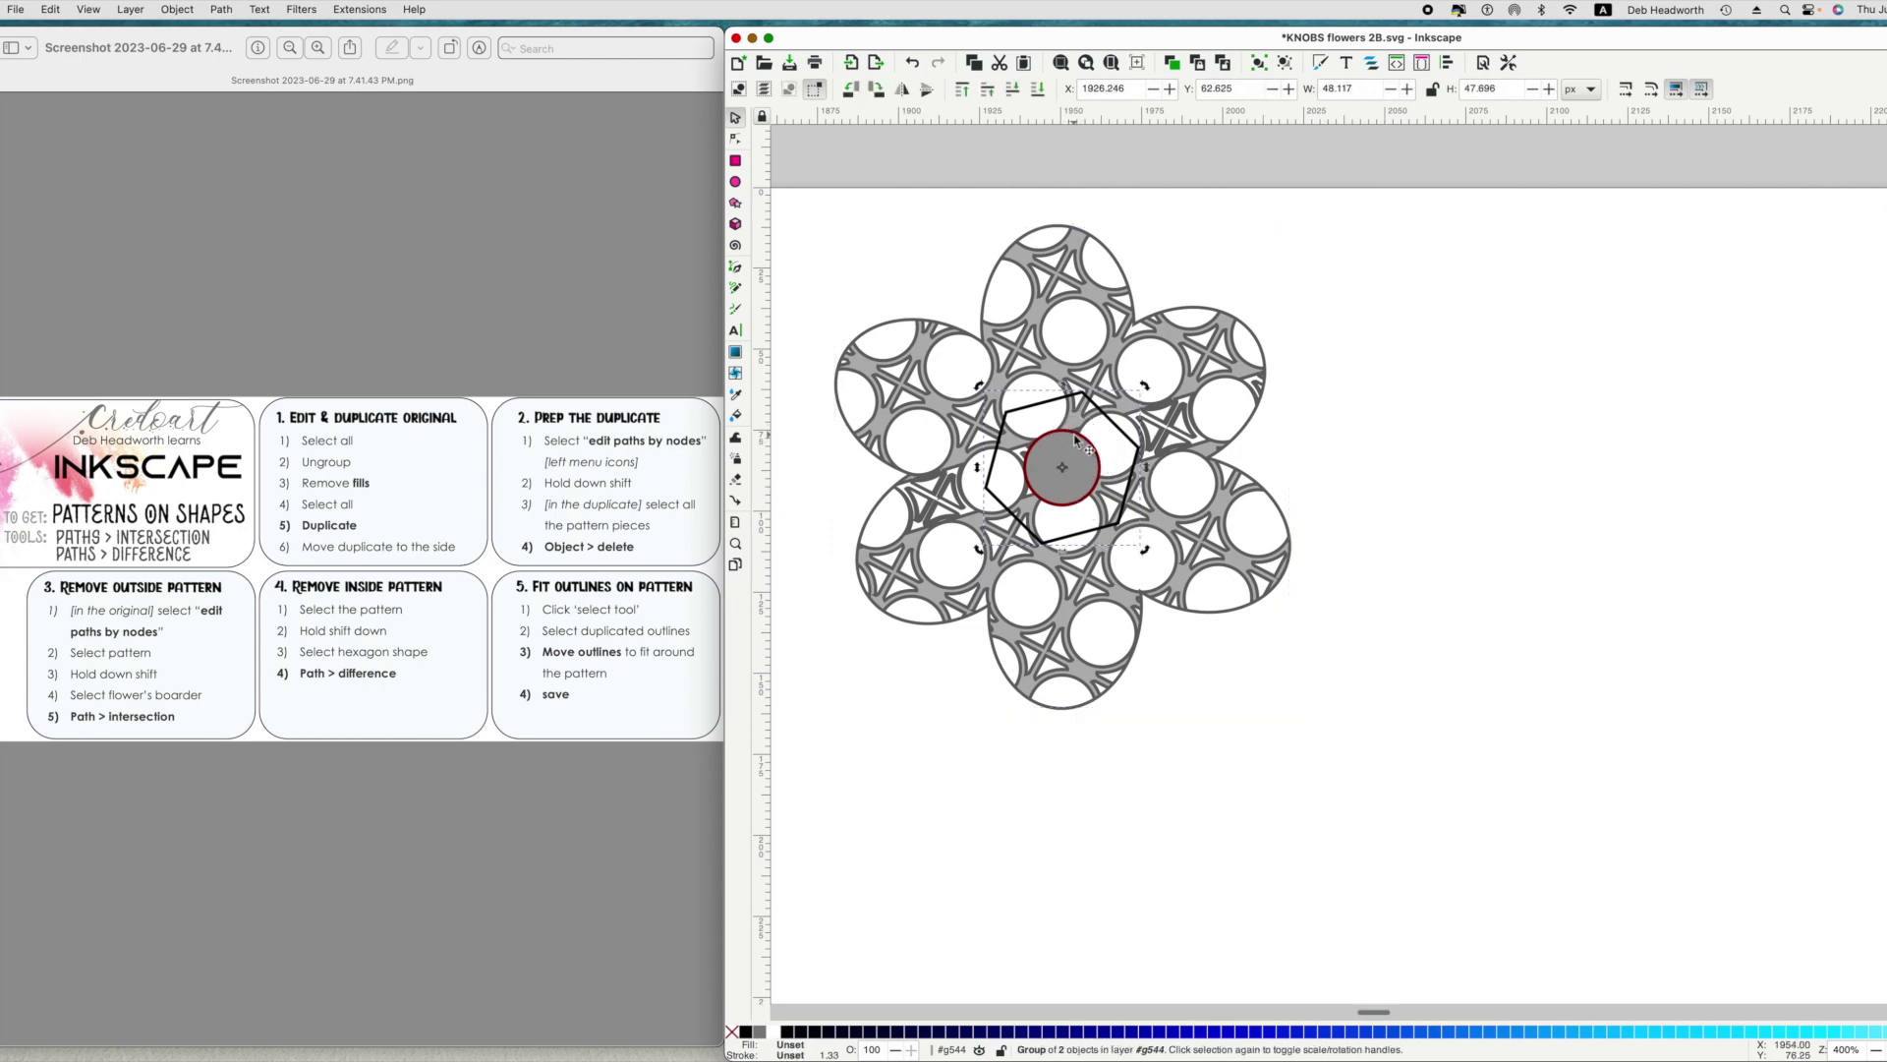
pyautogui.rightClick(1074, 439)
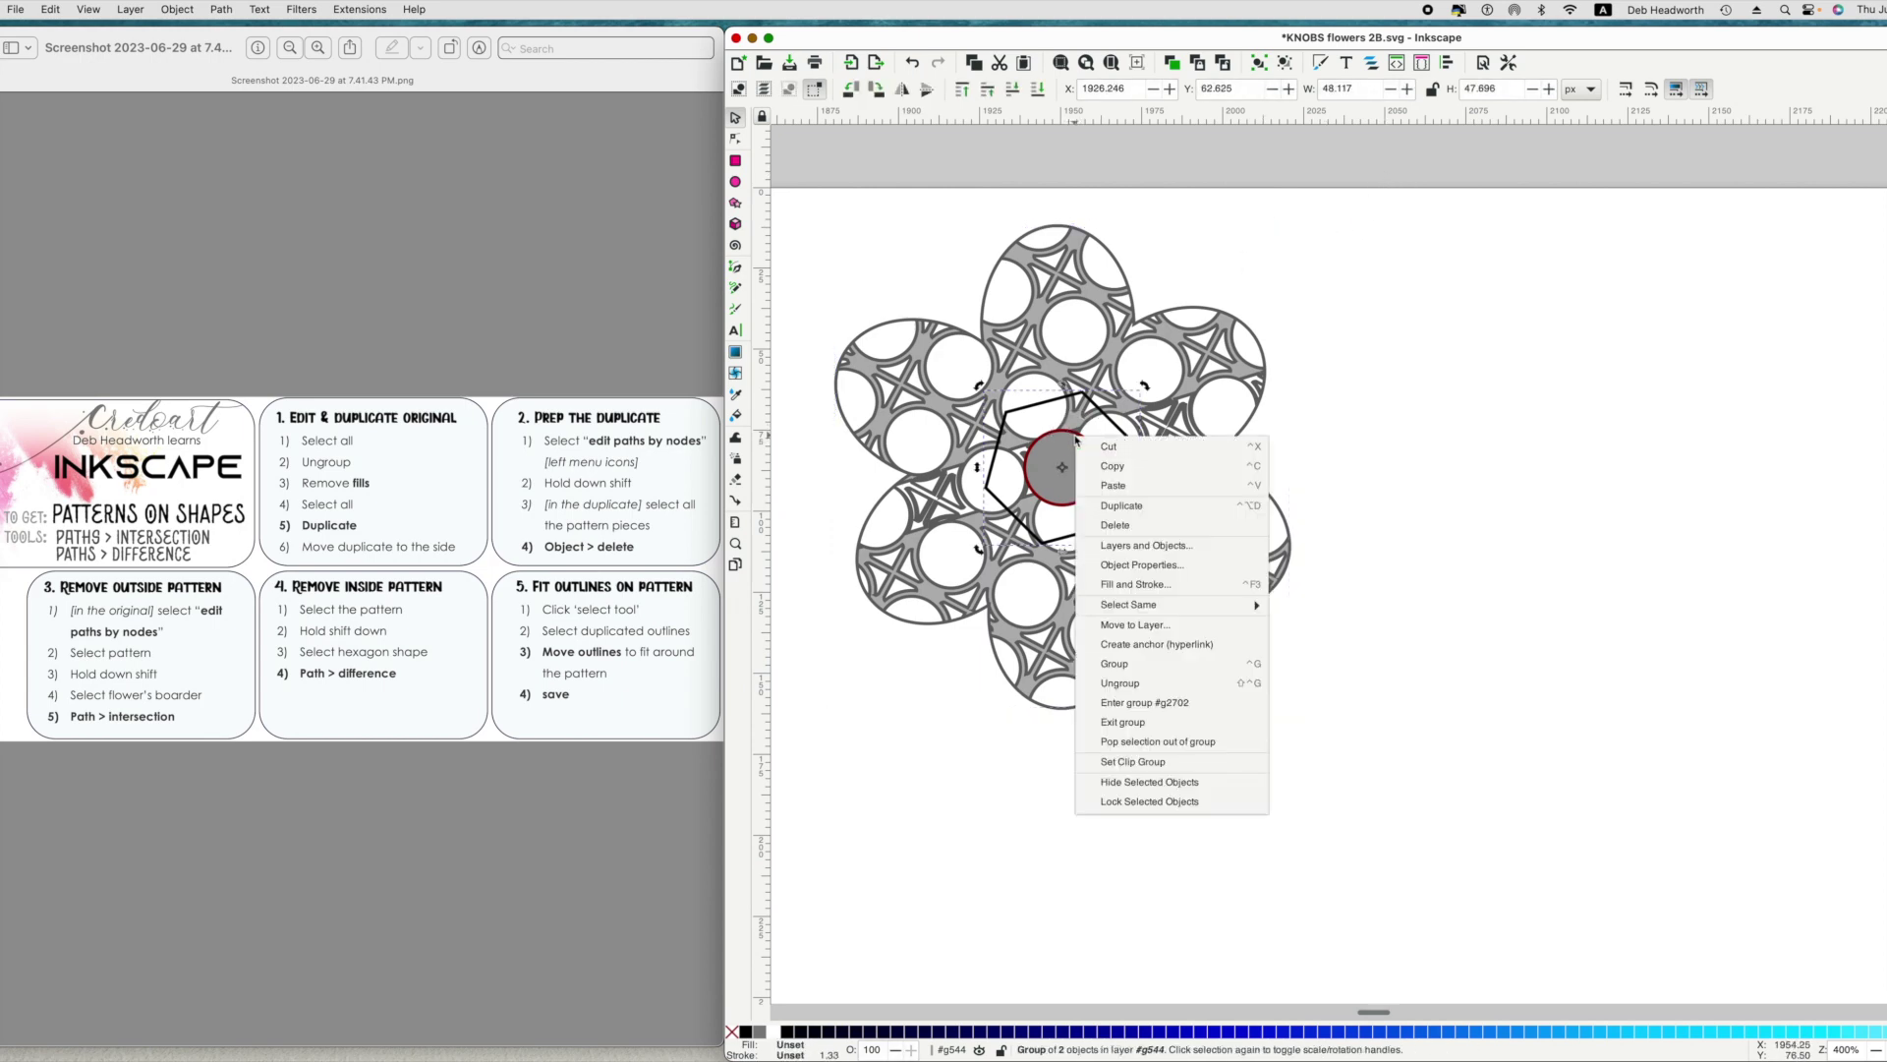
pyautogui.click(1140, 685)
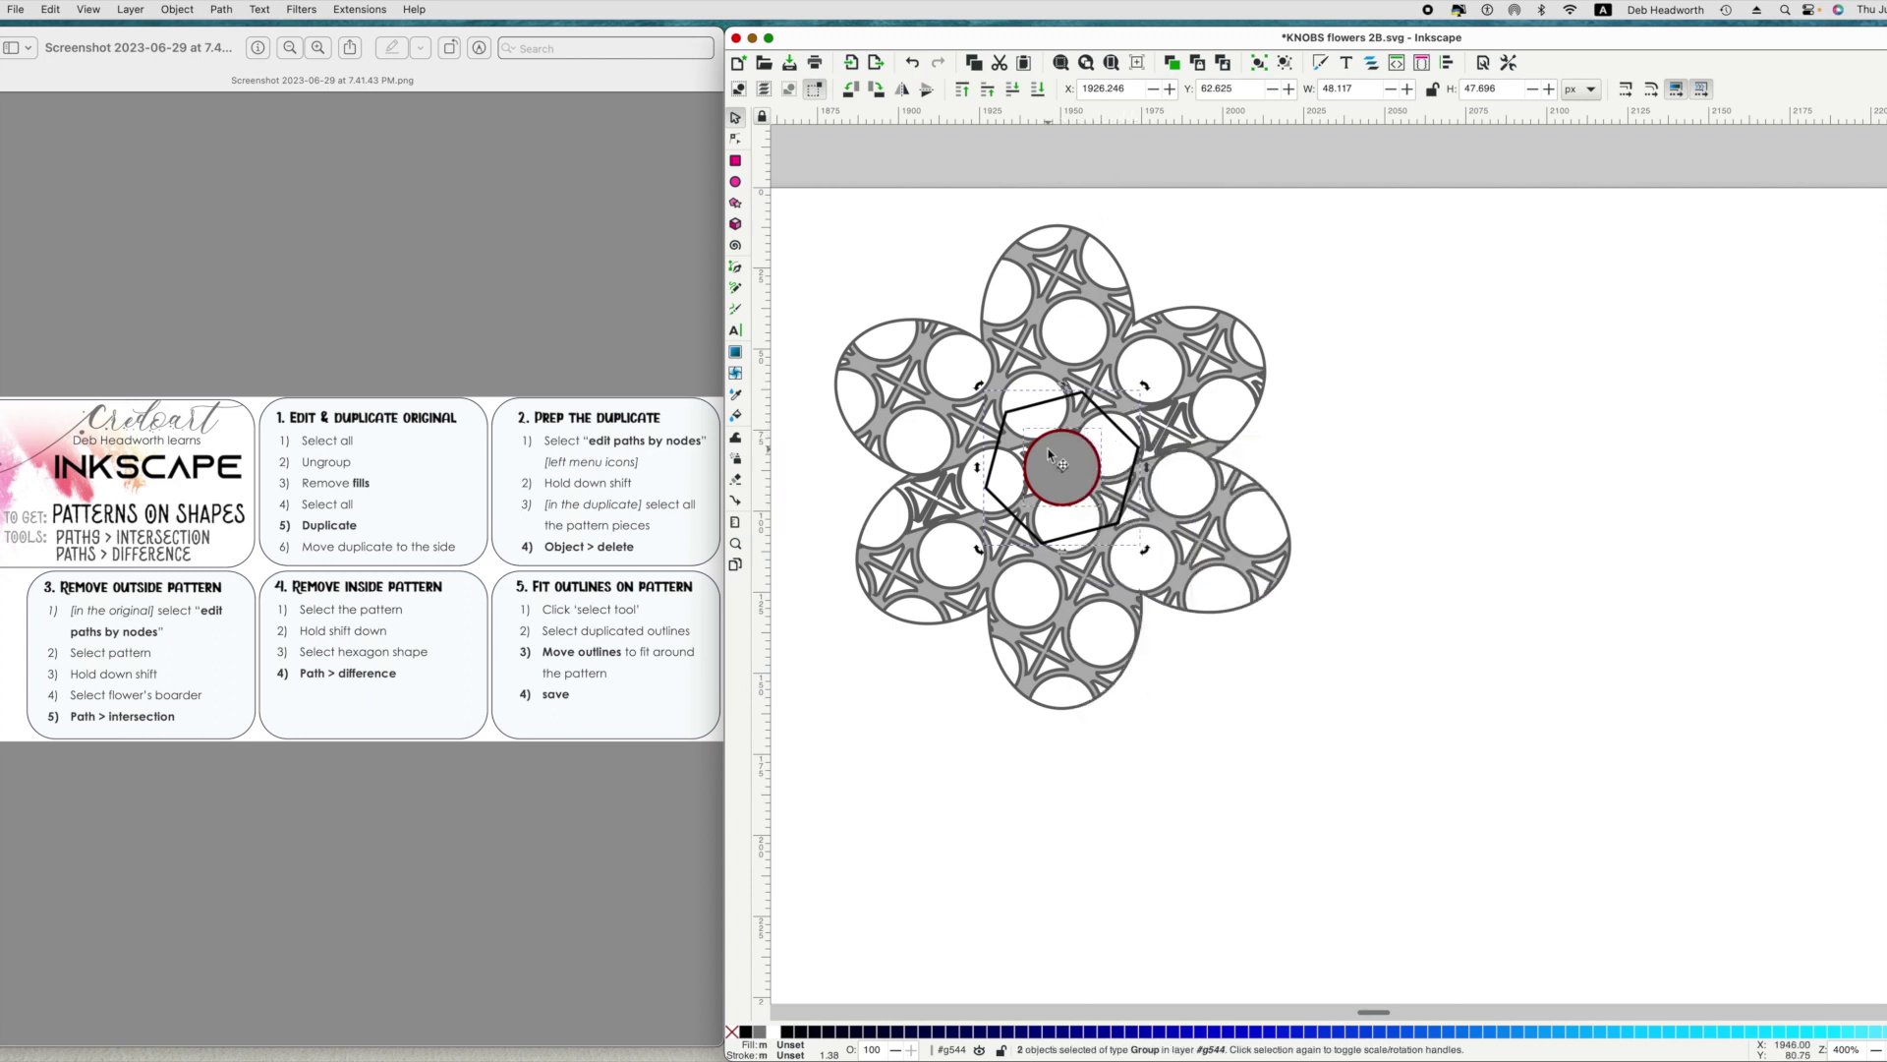
pyautogui.click(1127, 167)
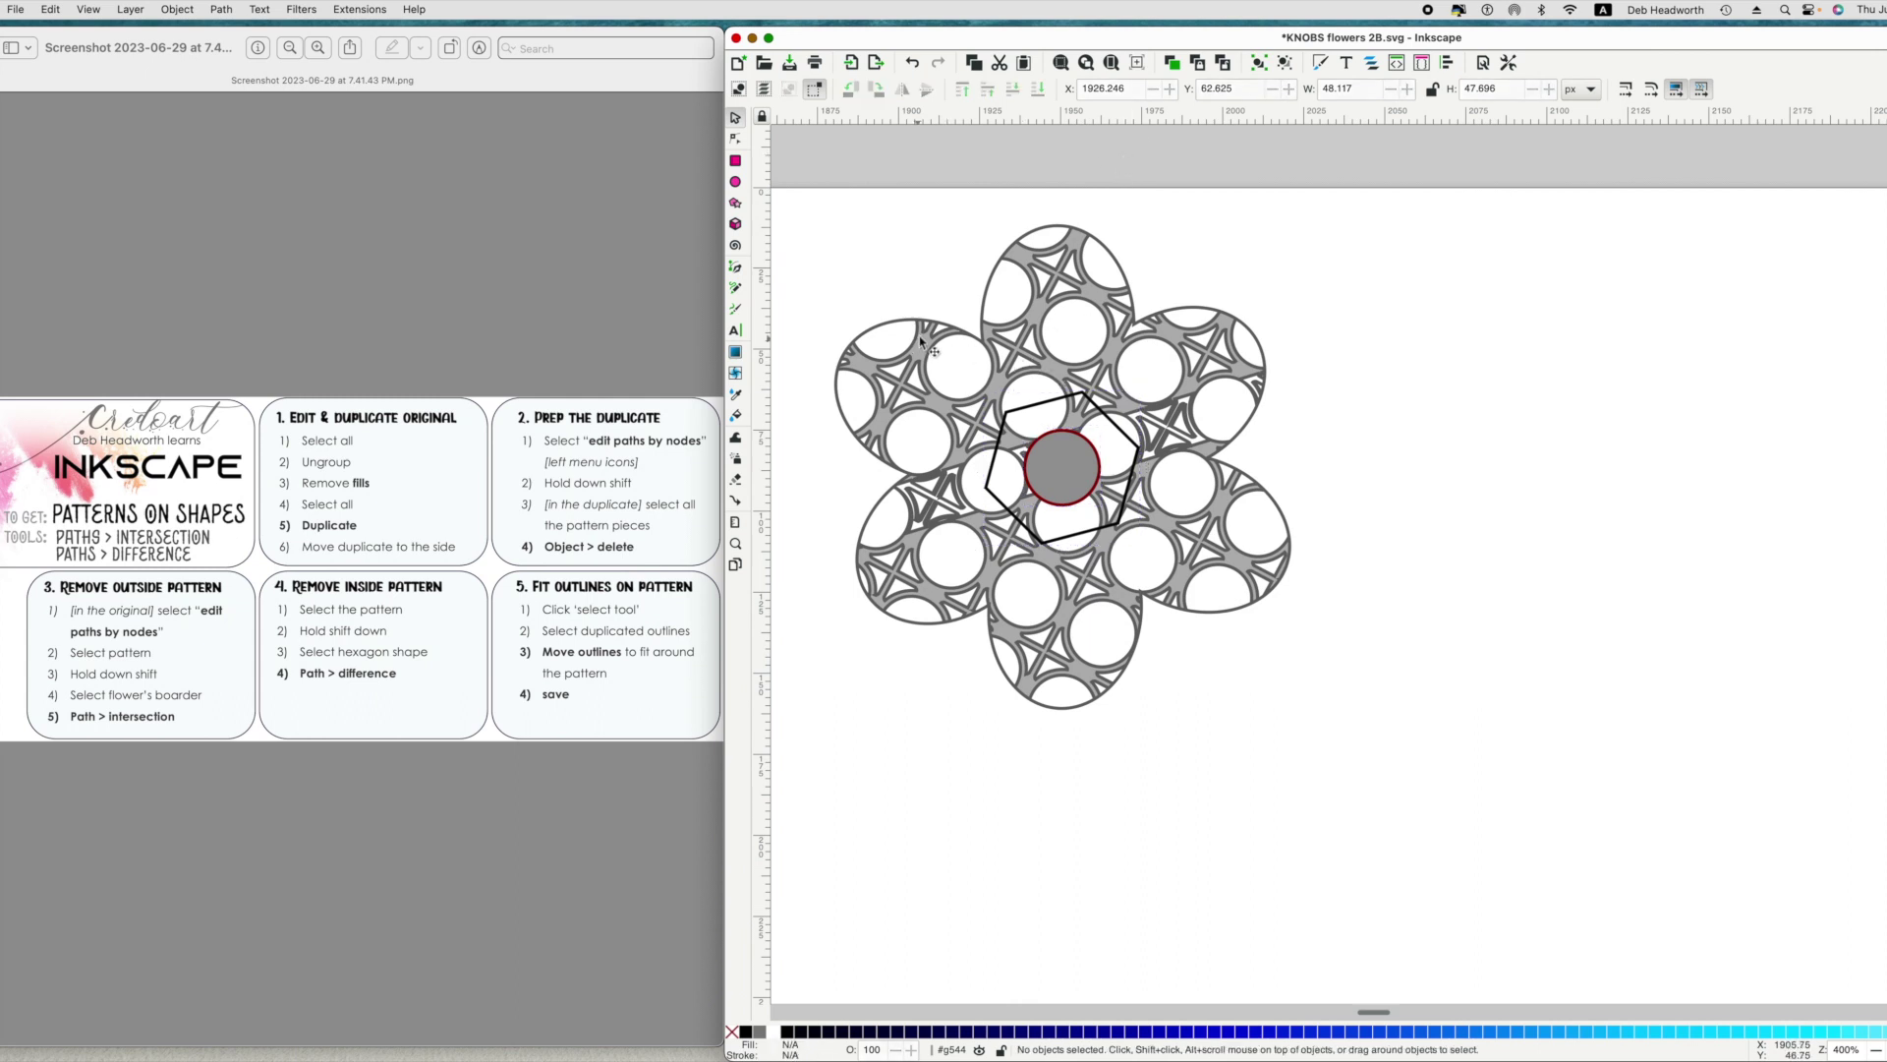
# Remove the grey fill from the circle at the flower's centre, keeping only its outline.
pyautogui.click(1076, 473)
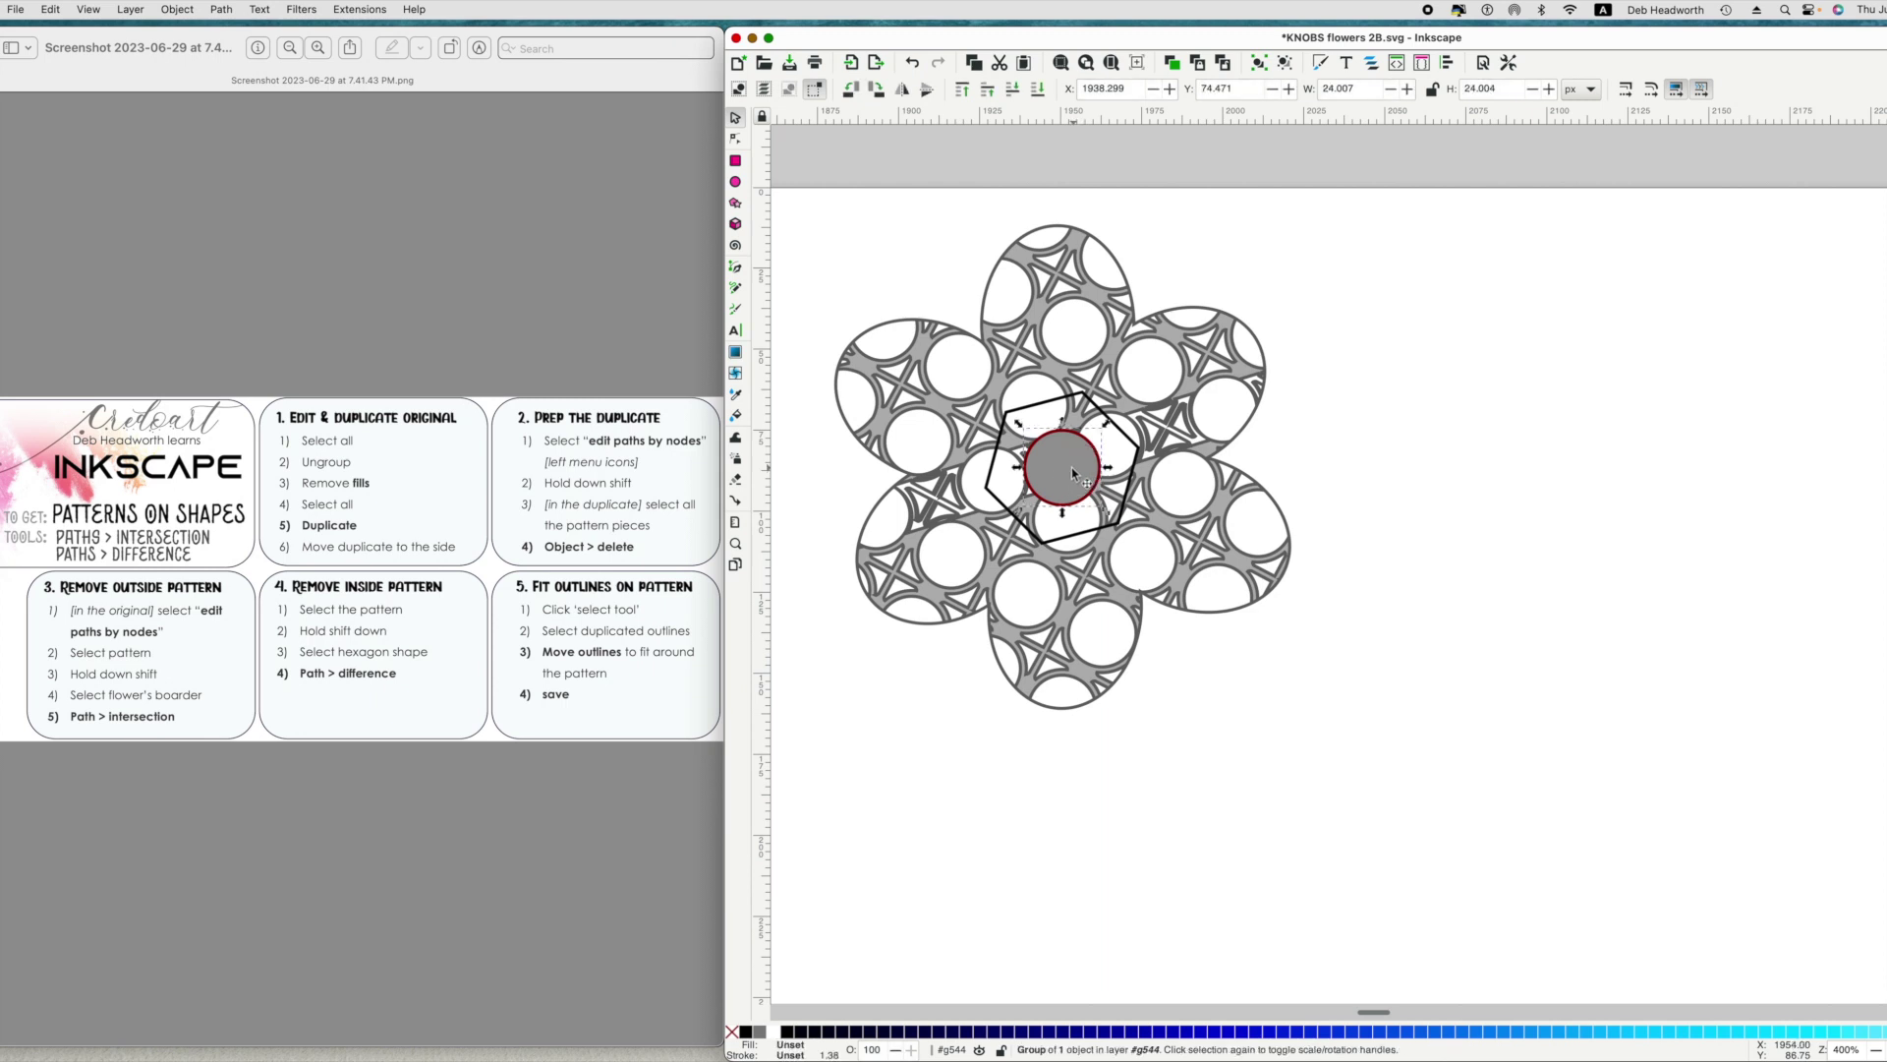
pyautogui.moveTo(738, 1034); pyautogui.dragTo(786, 1046)
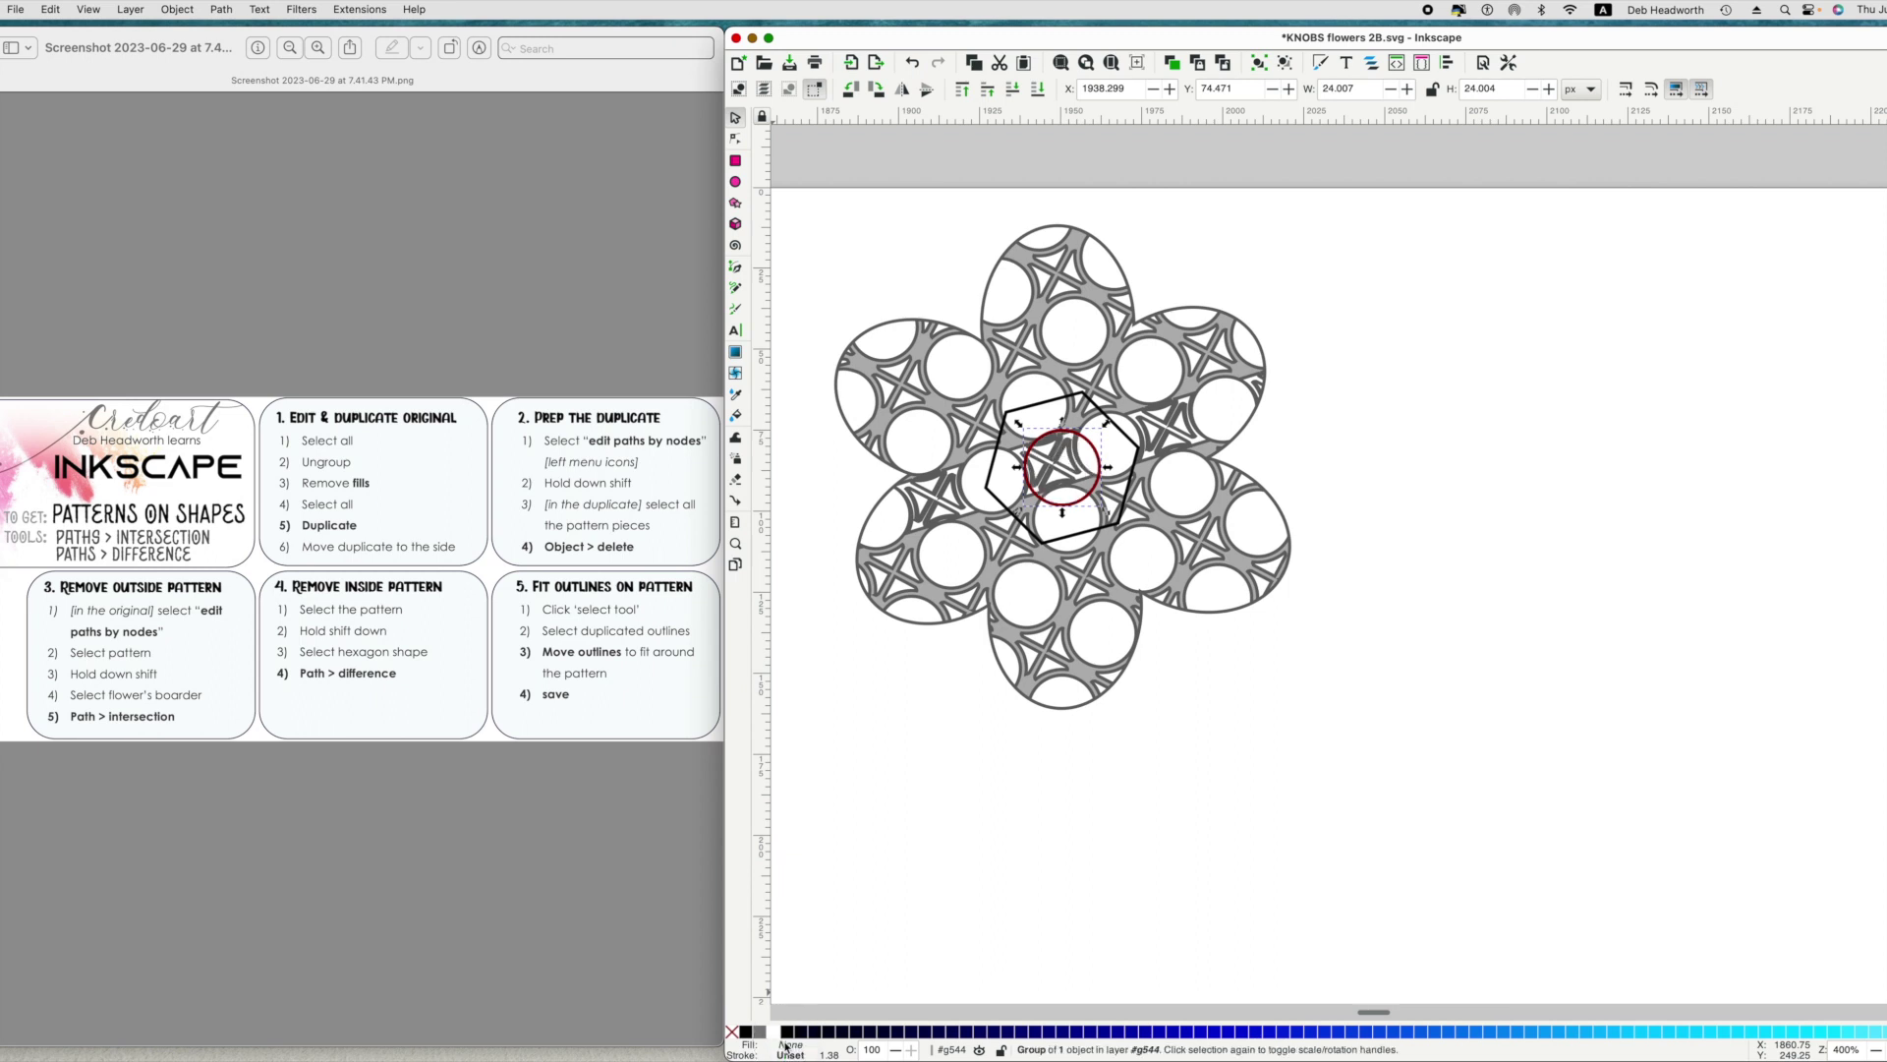
pyautogui.click(1115, 842)
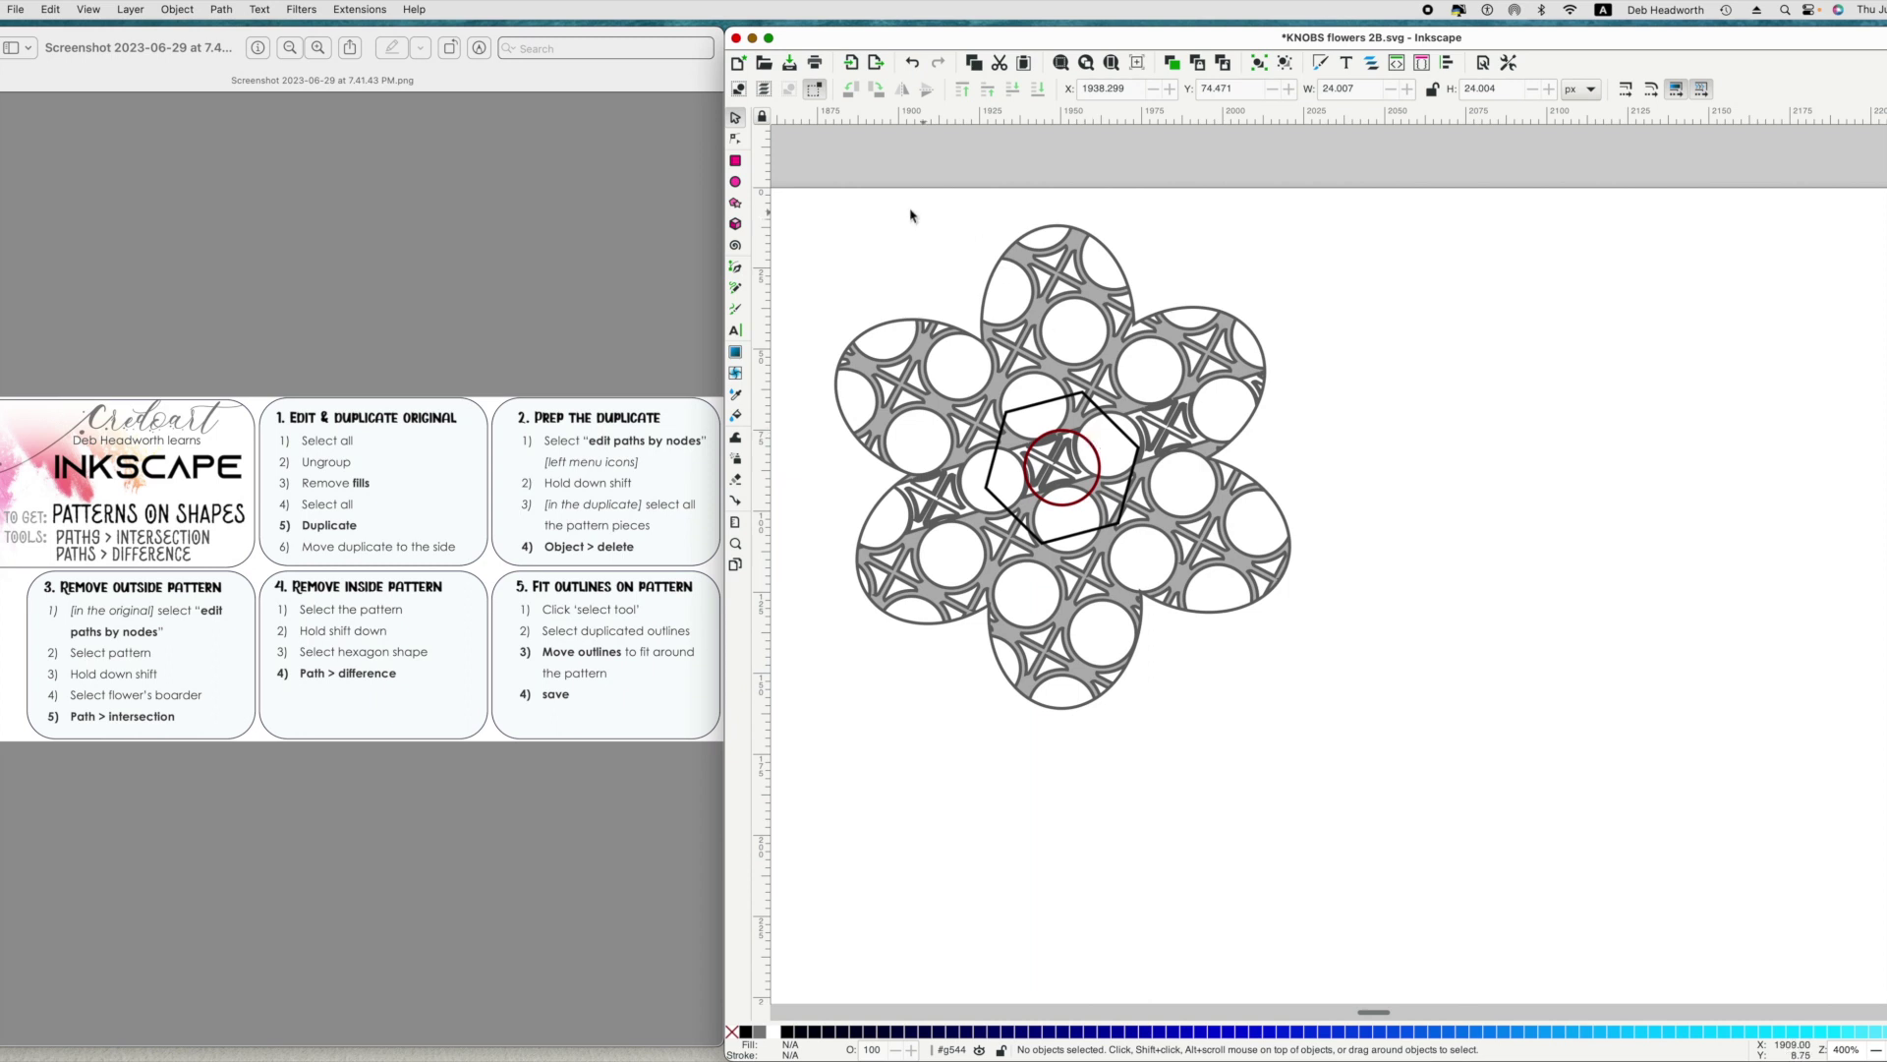
# Try to duplicate all the flower pieces and move the copy away from the original, and undo the move.
pyautogui.moveTo(790, 194); pyautogui.dragTo(1393, 739)
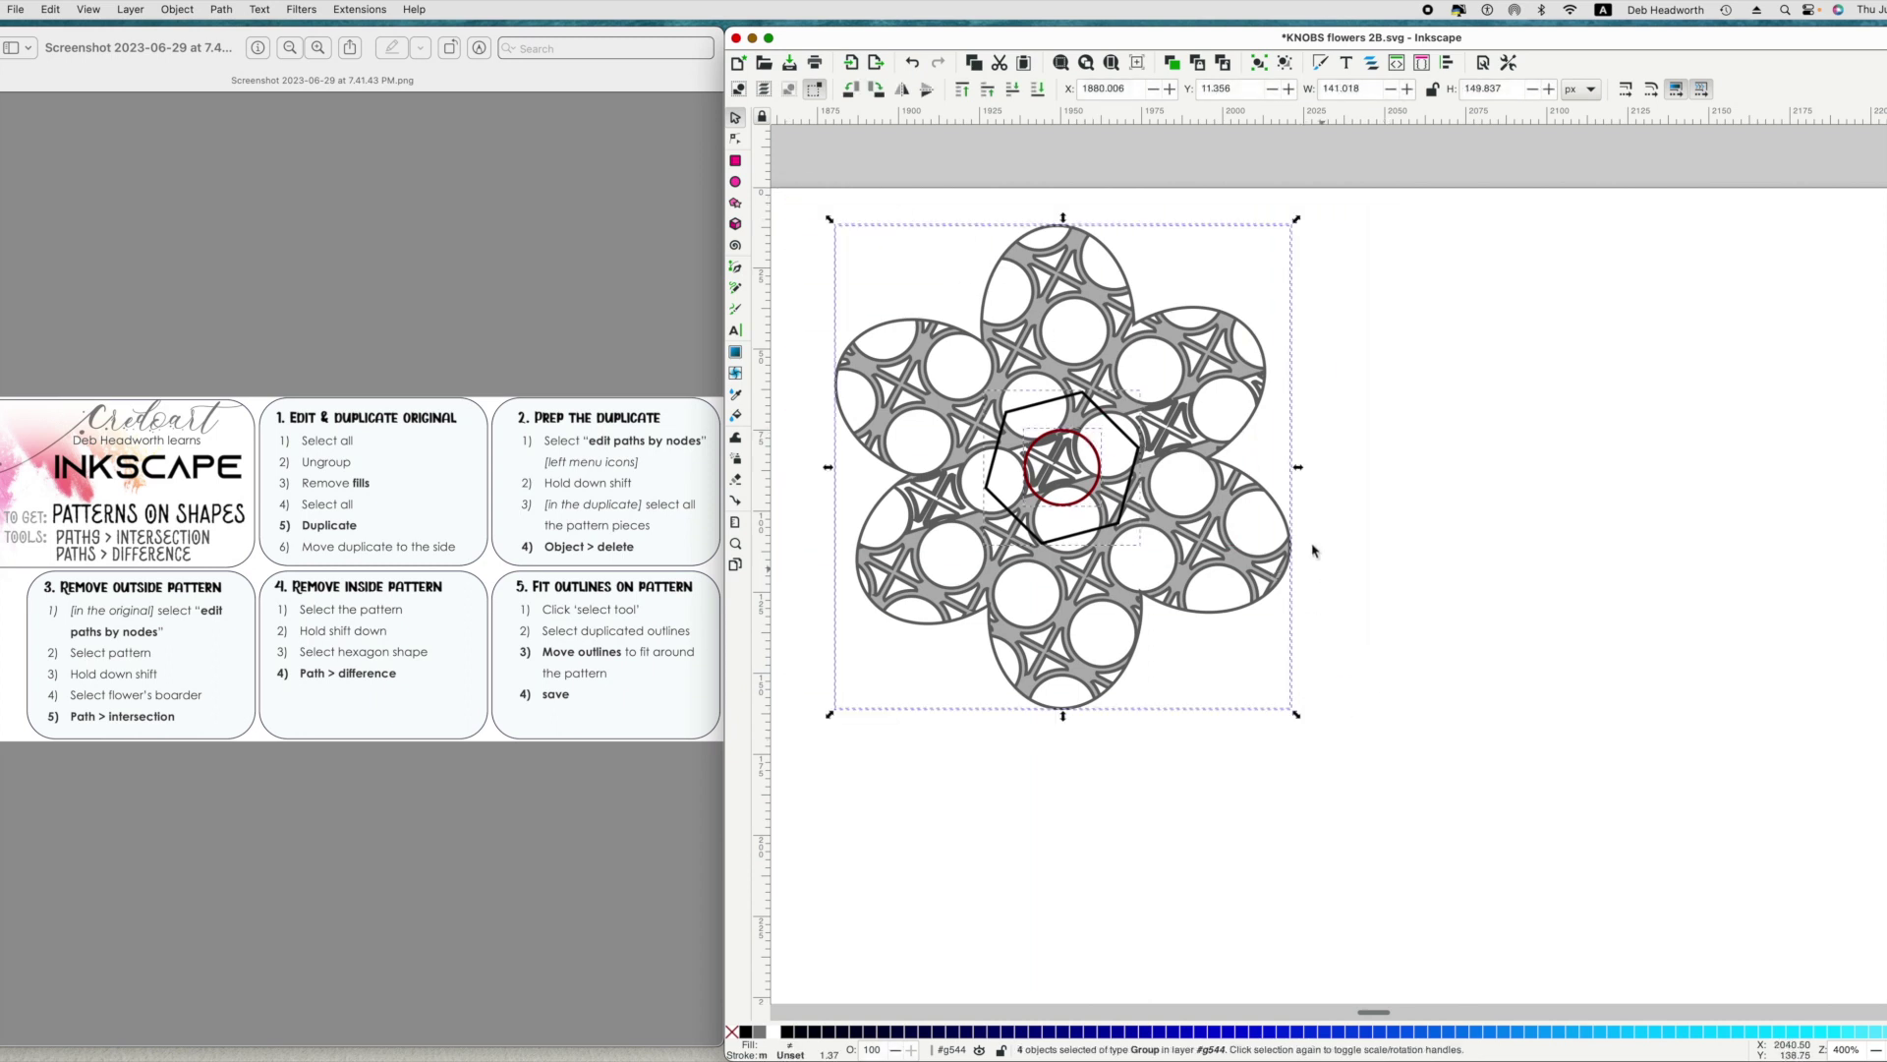
pyautogui.rightClick(1252, 526)
pyautogui.click(1296, 592)
pyautogui.moveTo(1115, 447); pyautogui.dragTo(1389, 446)
pyautogui.click(1371, 447)
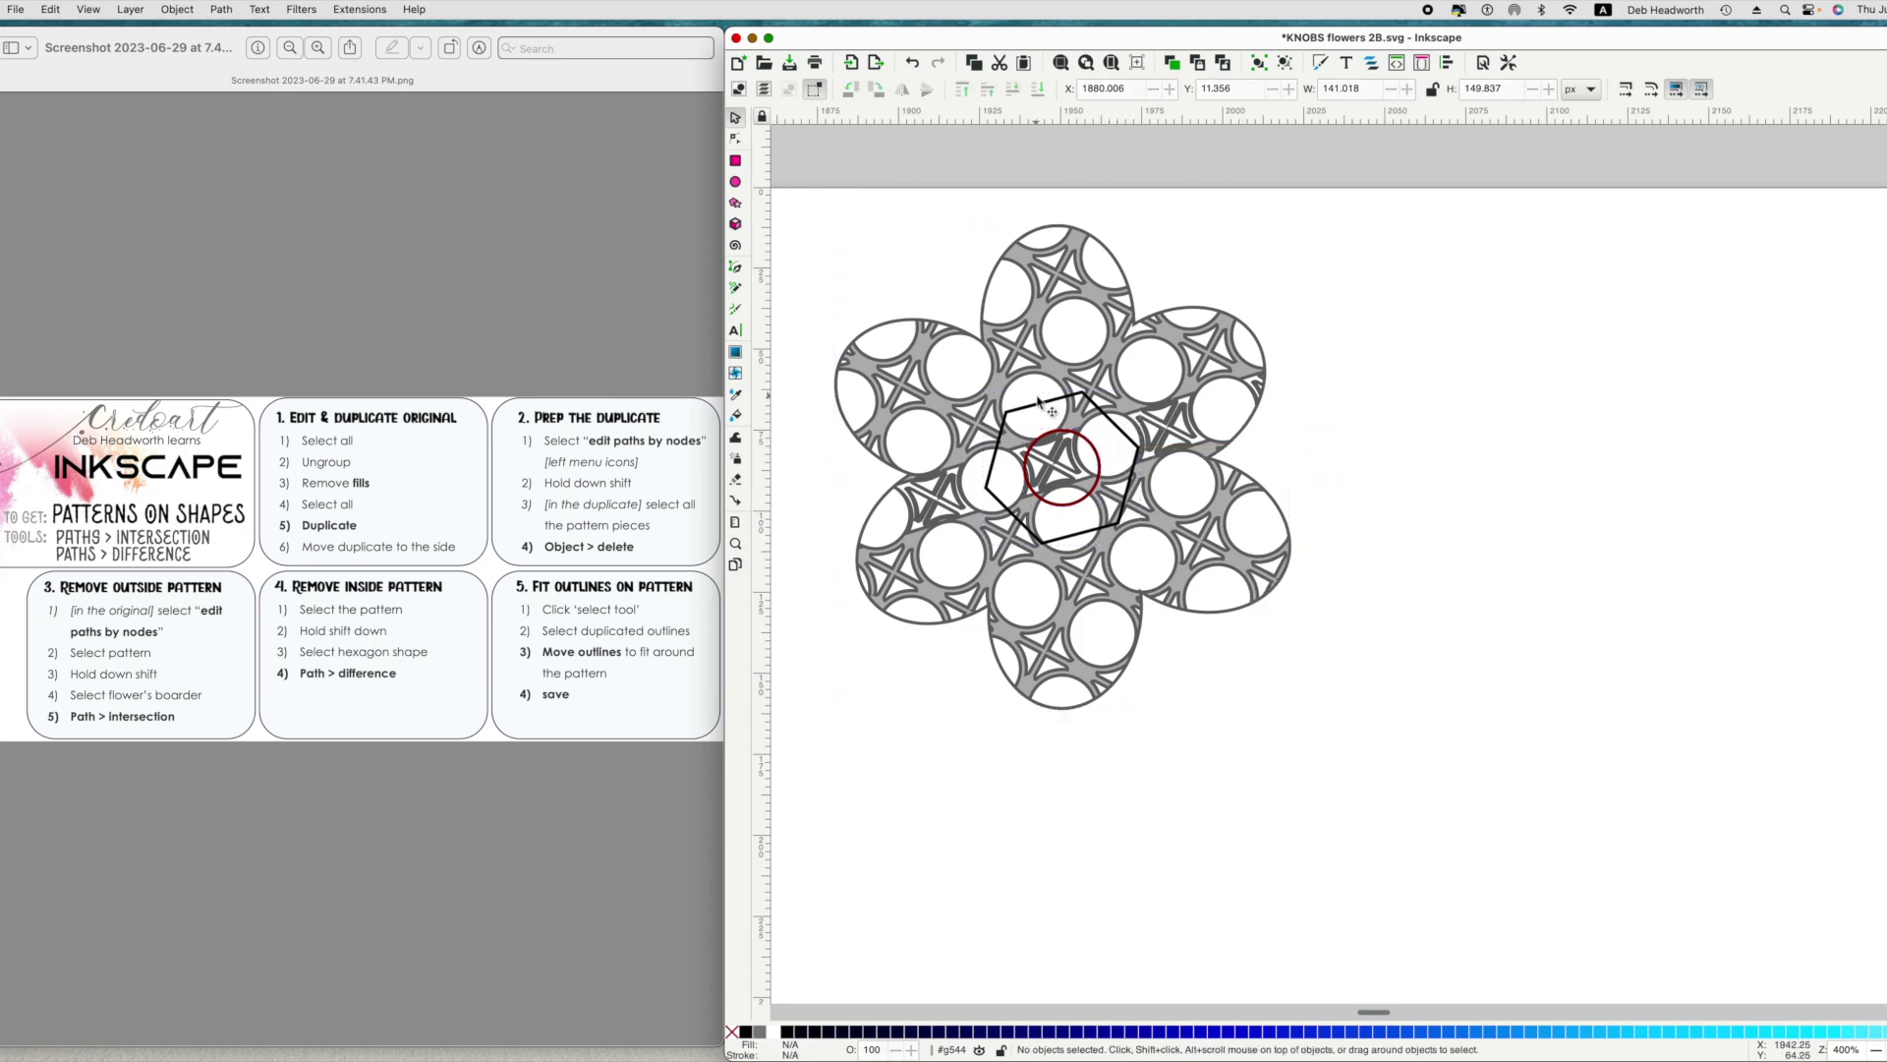
pyautogui.moveTo(1255, 421); pyautogui.dragTo(1882, 418)
pyautogui.click(1460, 661)
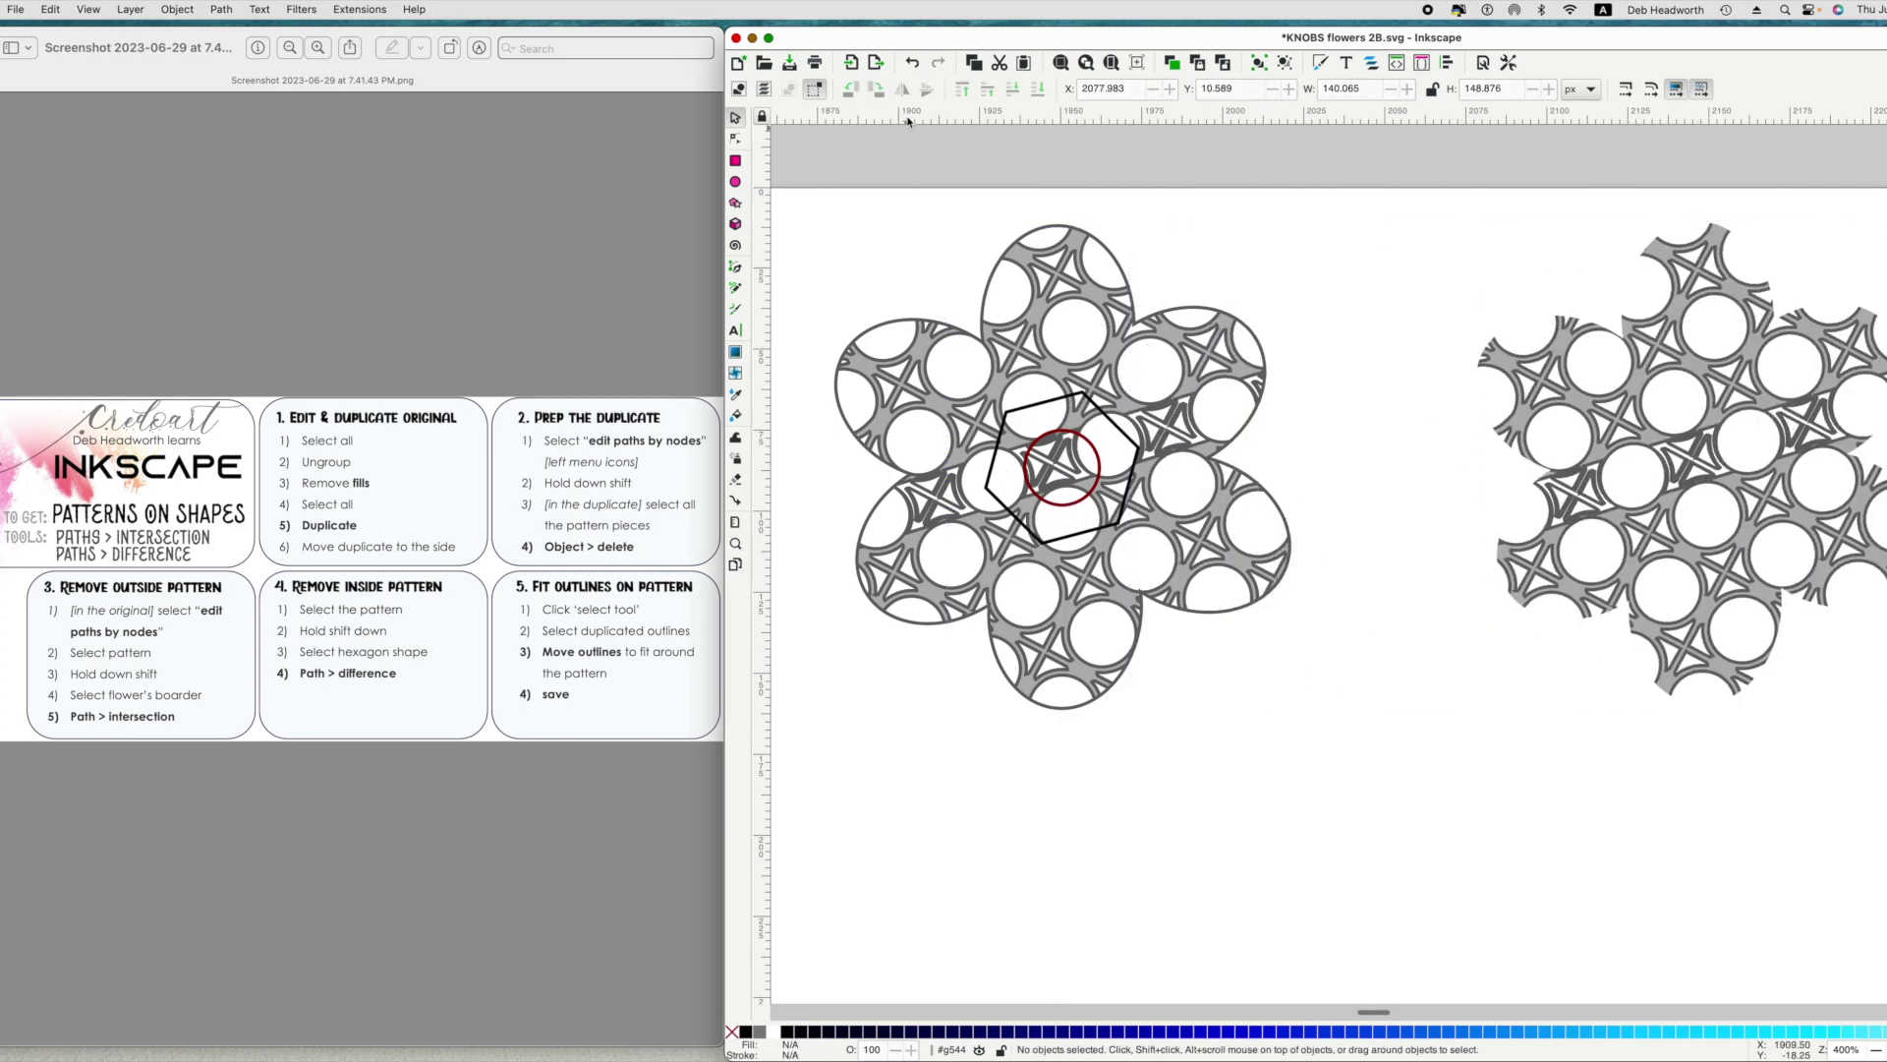
pyautogui.click(912, 63)
# Try to duplicate all the flower pieces again and move the copied pattern and circle pieces aside one by one.
pyautogui.moveTo(781, 148); pyautogui.dragTo(1592, 821)
pyautogui.rightClick(1156, 403)
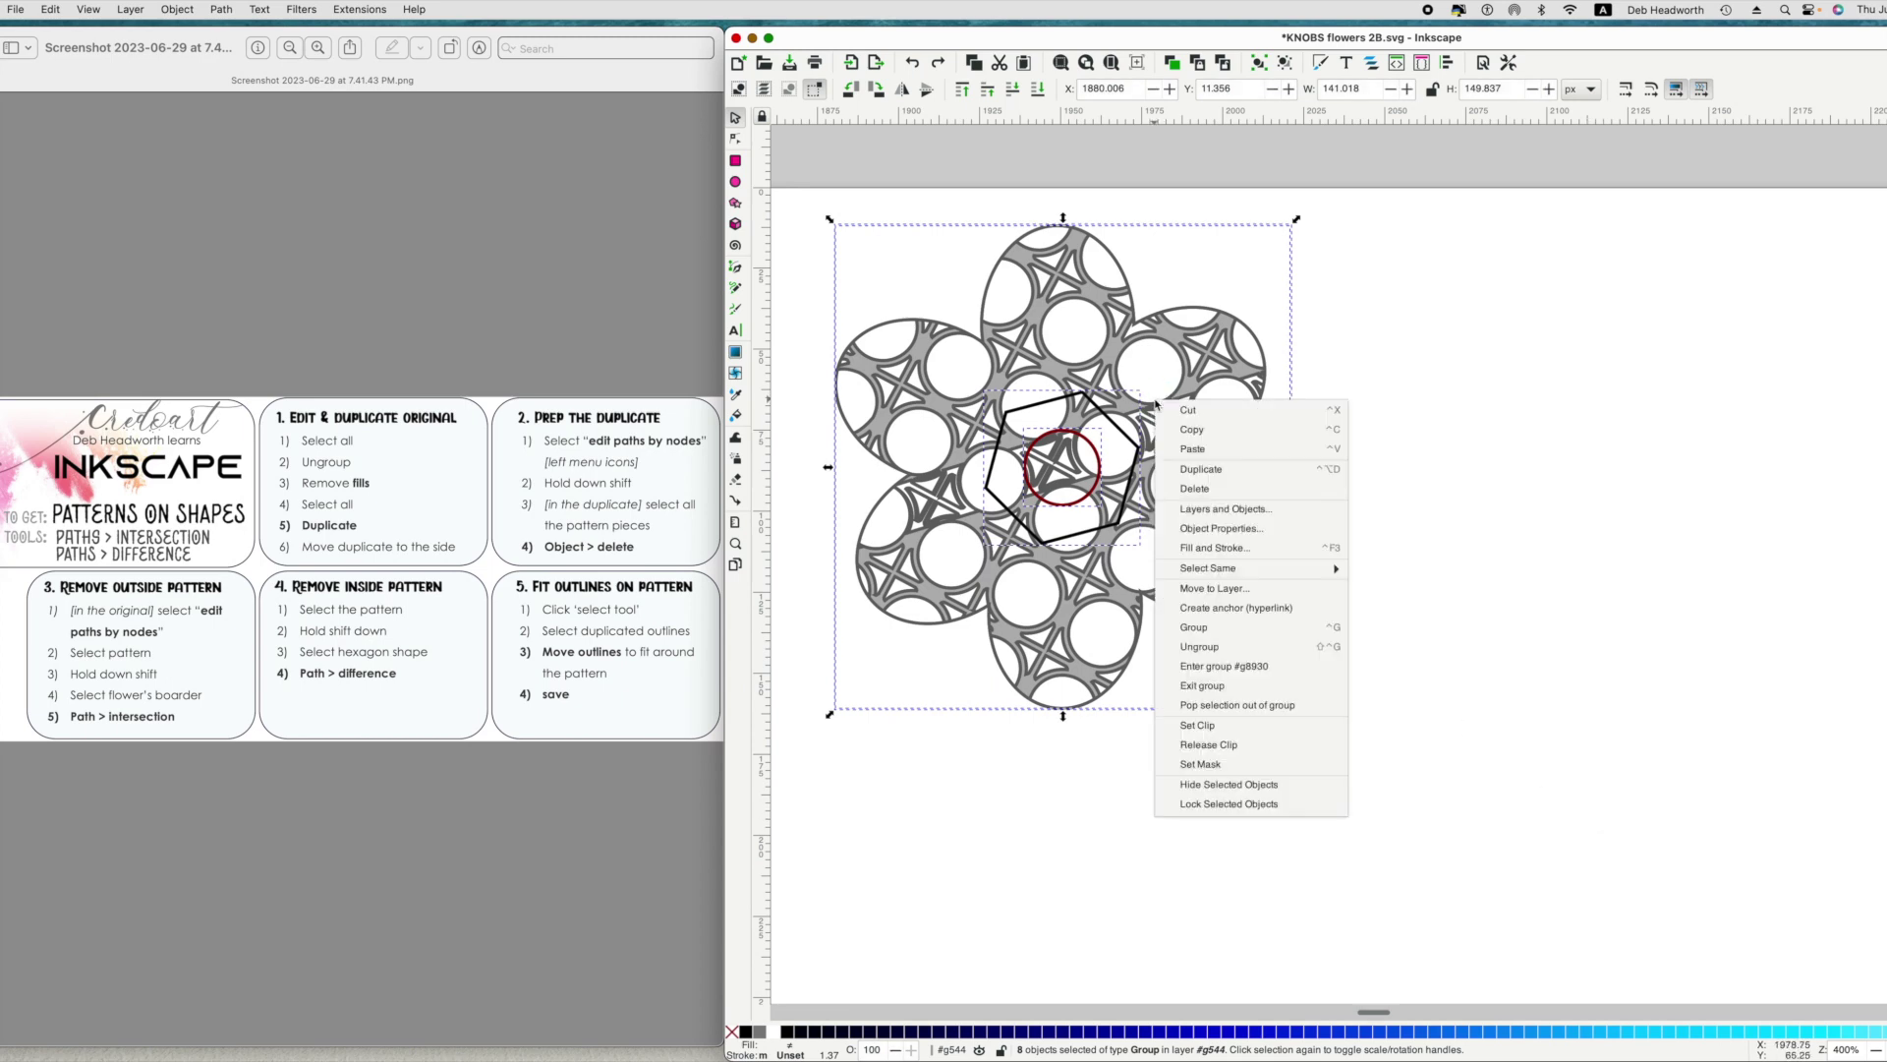
pyautogui.click(1233, 471)
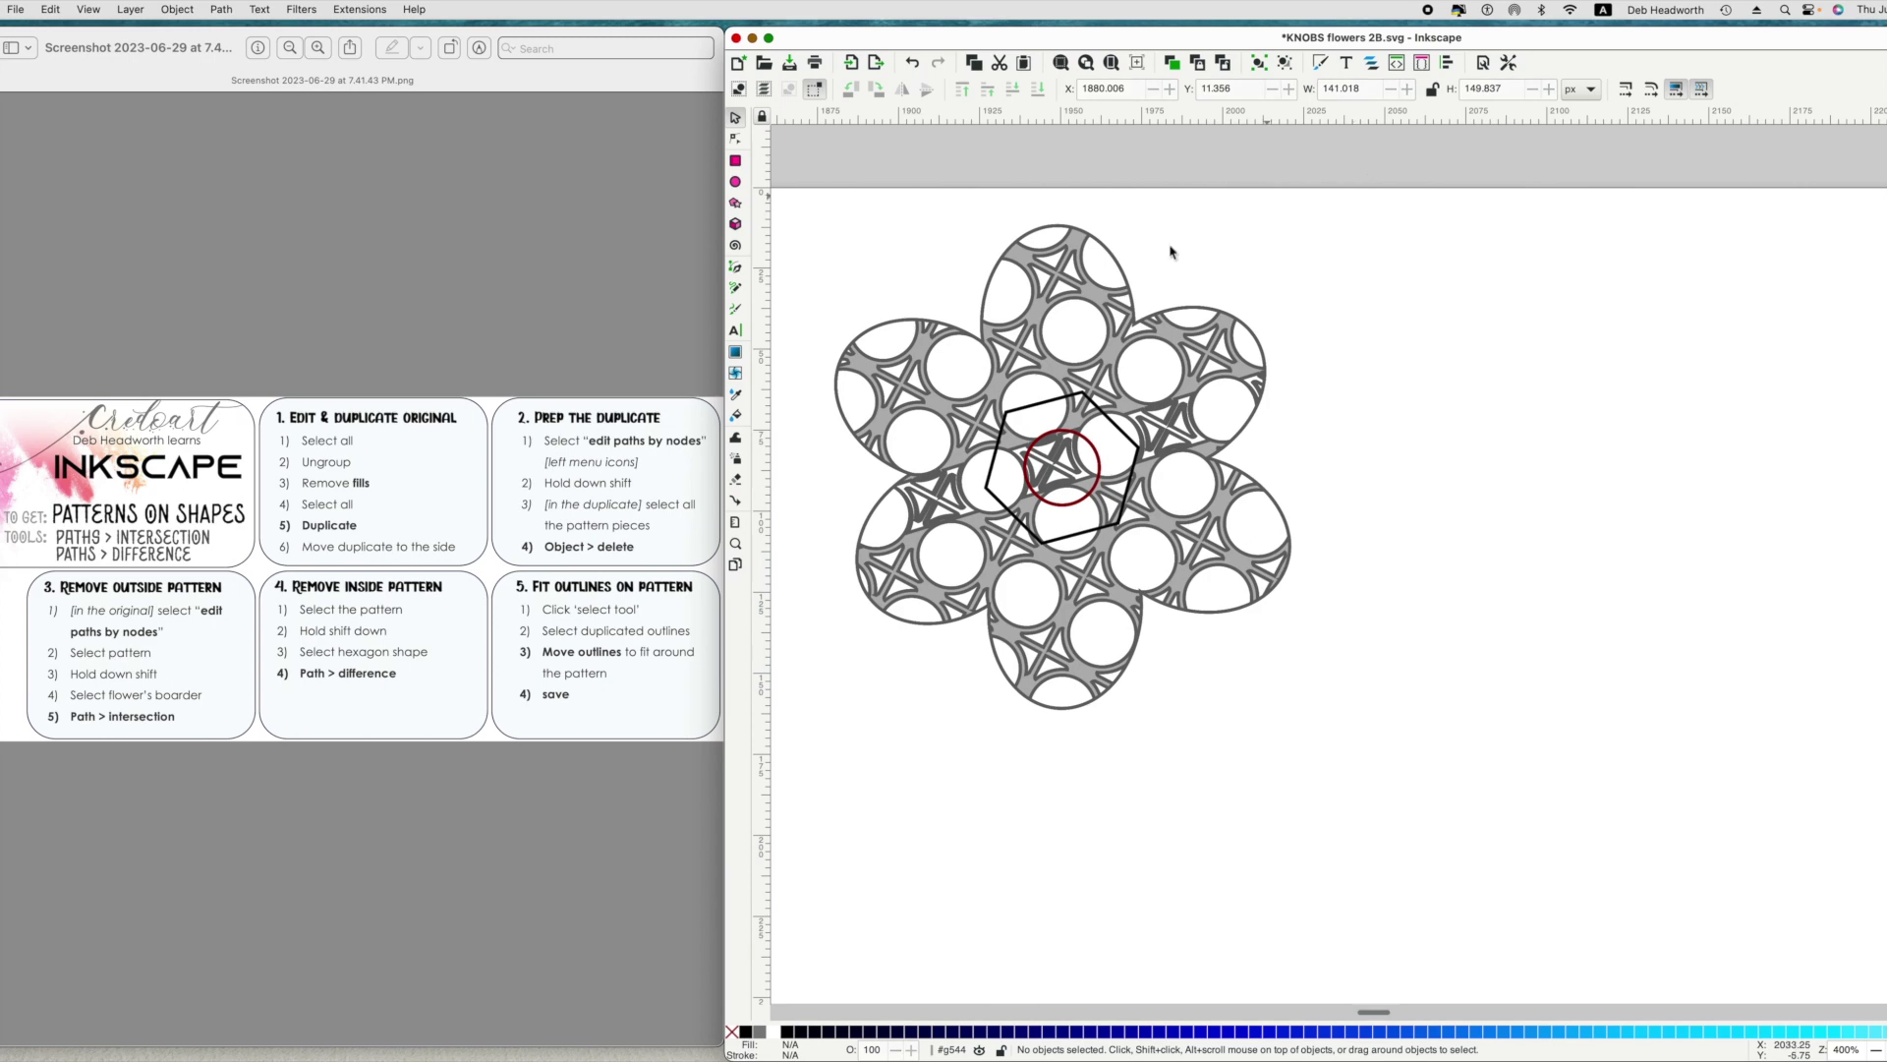
pyautogui.moveTo(1260, 393); pyautogui.dragTo(1882, 391)
pyautogui.moveTo(1079, 449); pyautogui.dragTo(1486, 445)
pyautogui.moveTo(1197, 463); pyautogui.dragTo(1681, 466)
pyautogui.moveTo(1029, 484); pyautogui.dragTo(1577, 462)
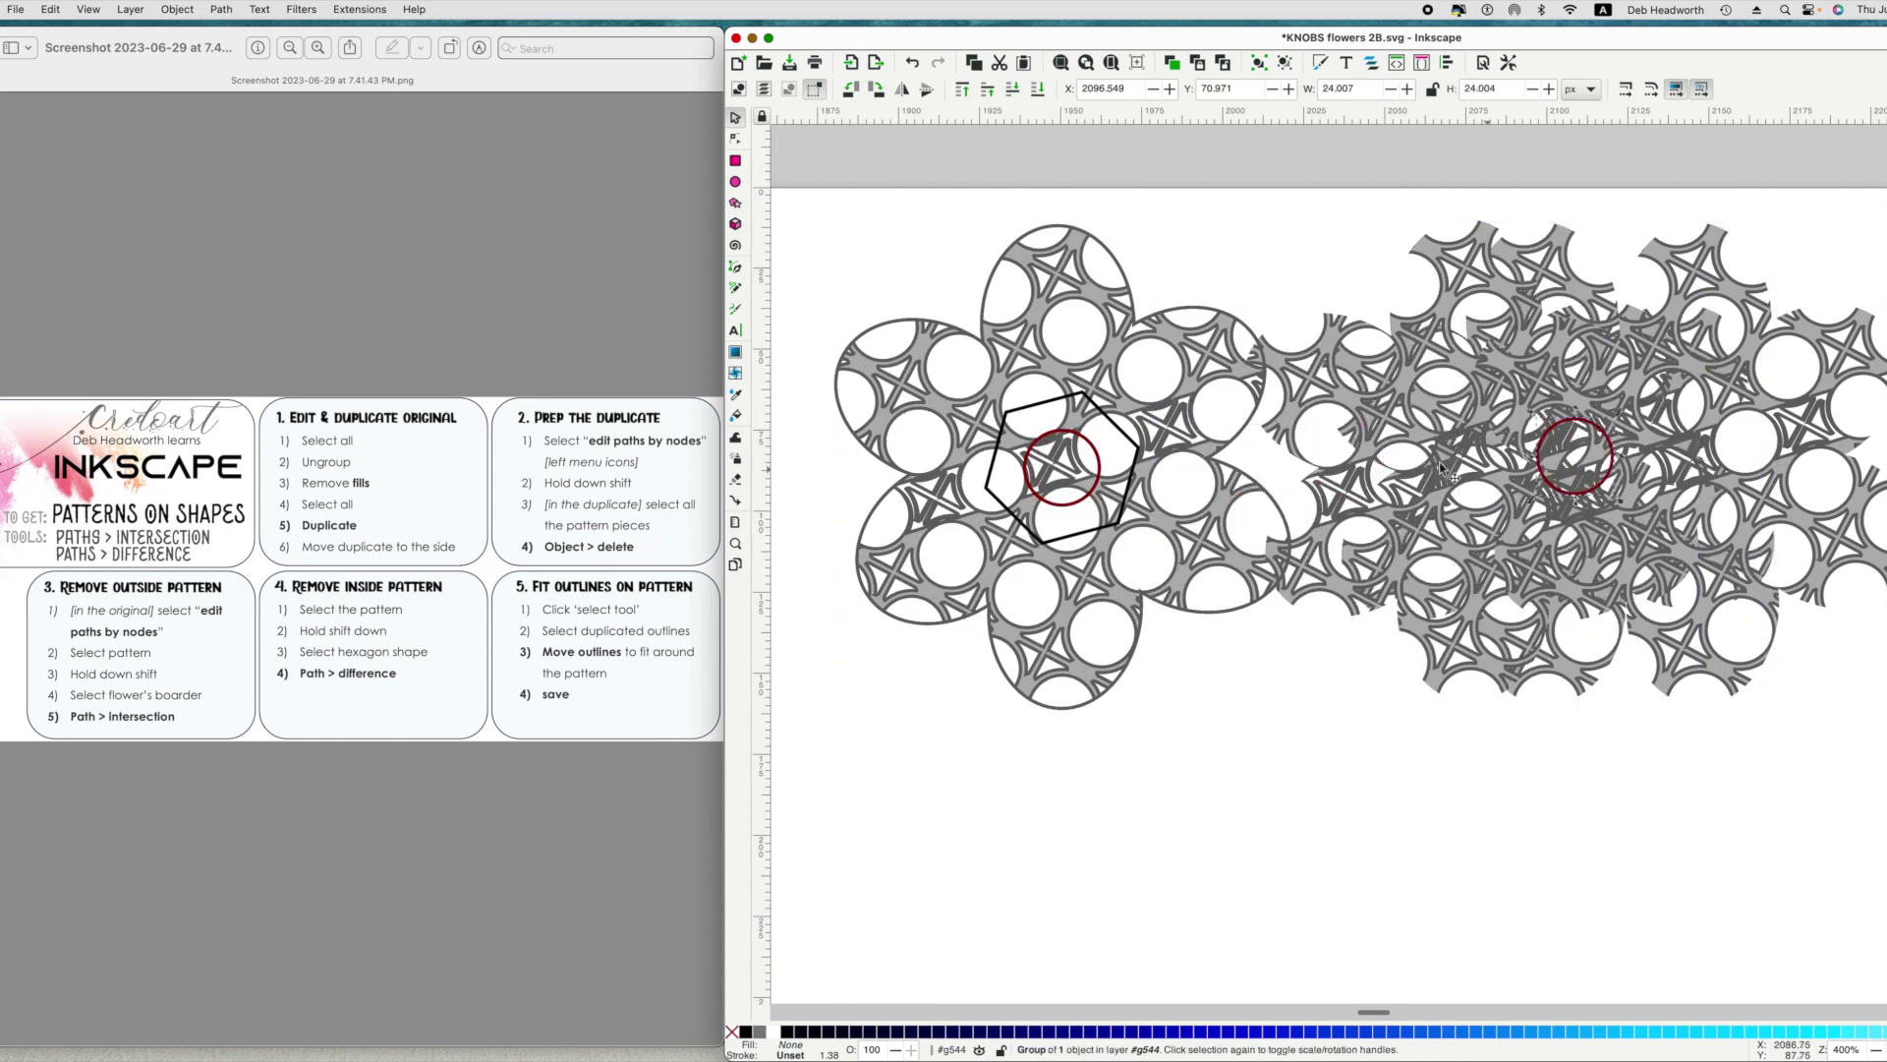
# Undo the separate piece moves and the flower duplications, returning to the single flower with the unfilled centre circle.
pyautogui.click(911, 65)
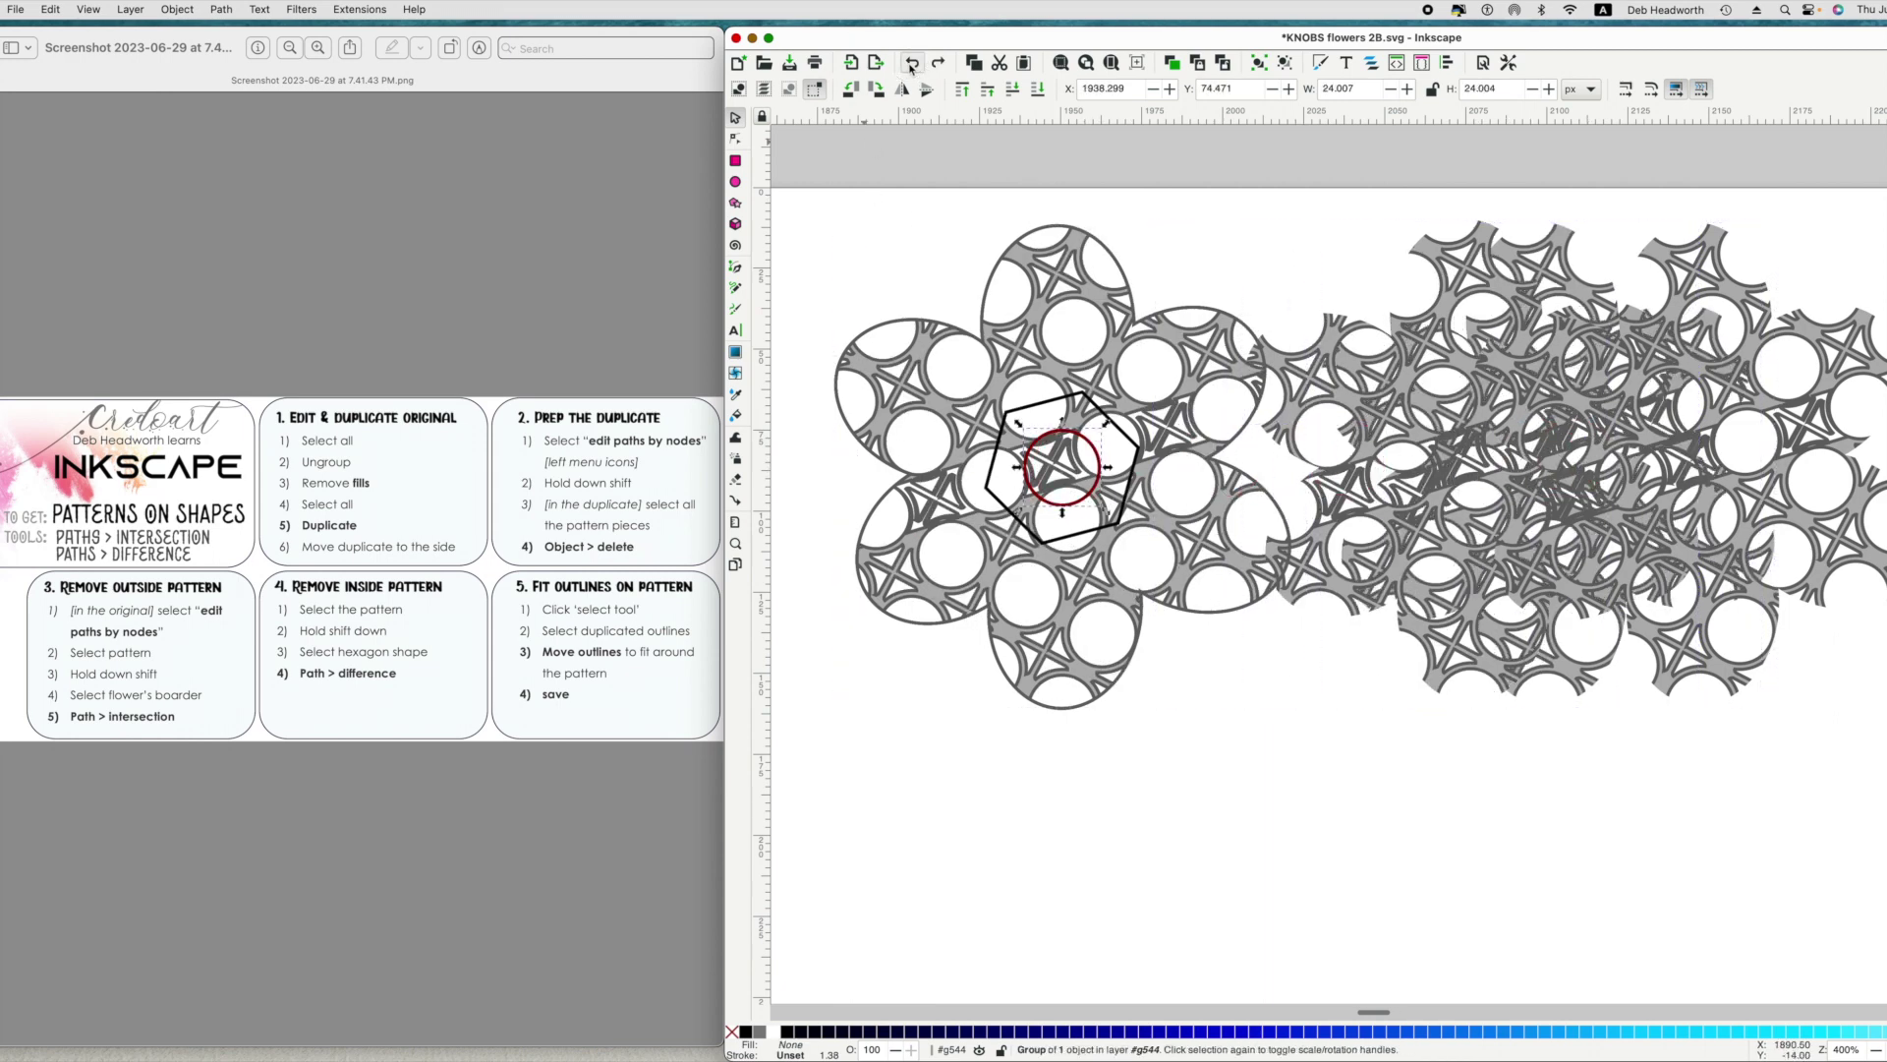
pyautogui.click(911, 65)
pyautogui.click(912, 65)
pyautogui.click(911, 64)
pyautogui.click(912, 65)
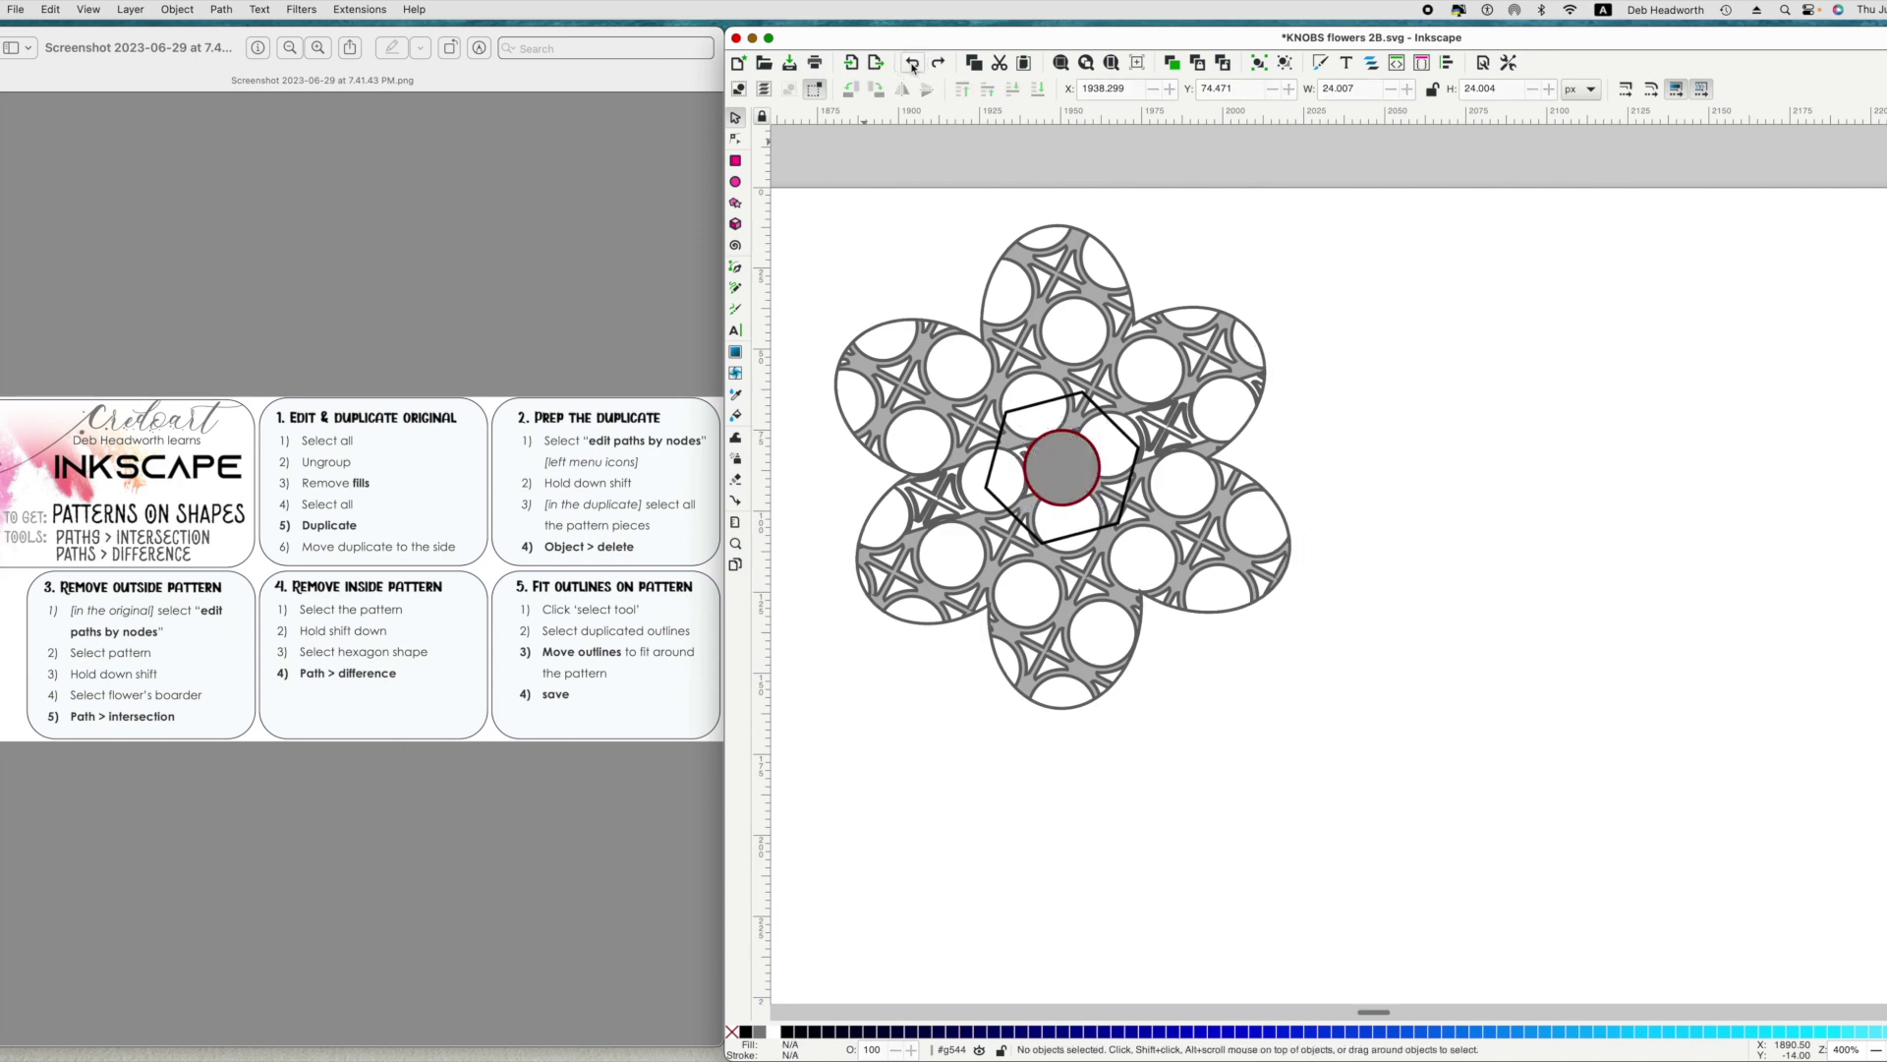
pyautogui.click(913, 65)
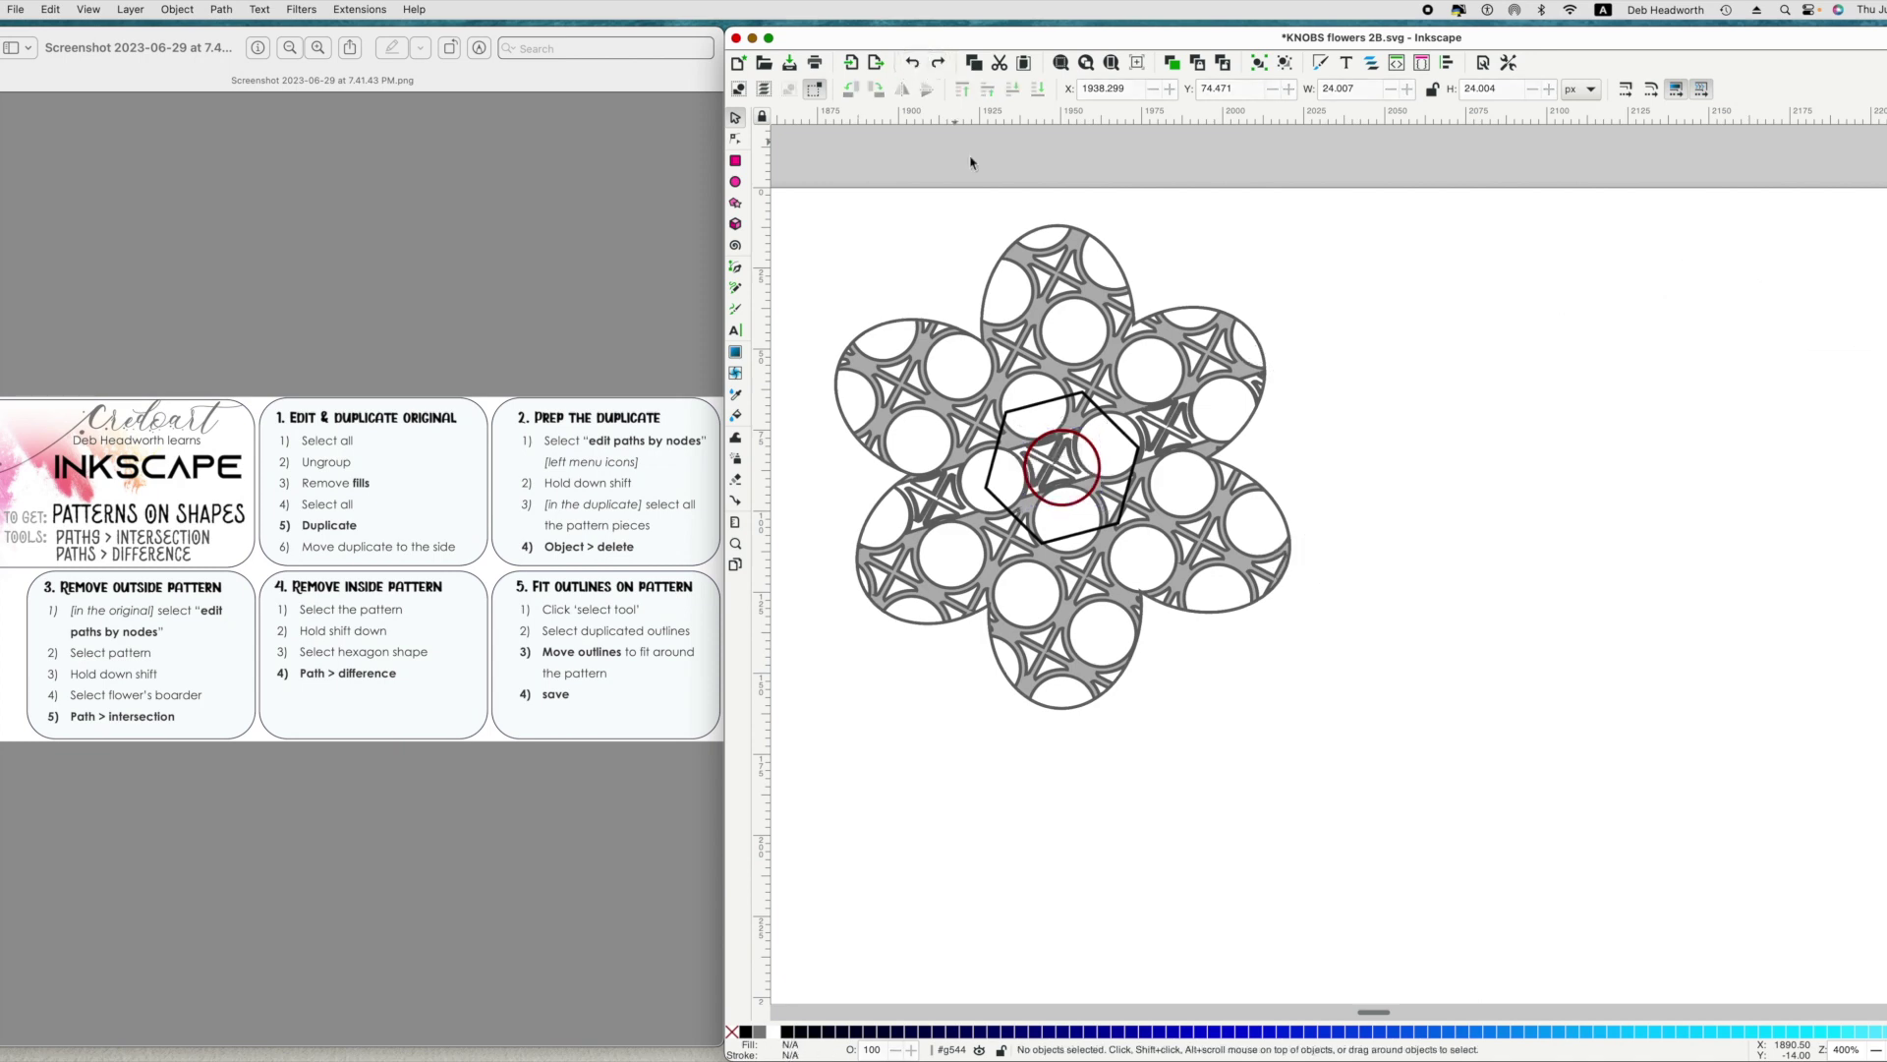
# Duplicate all the flower pieces and move the complete copy clear of the original, down and to its right.
pyautogui.moveTo(797, 151); pyautogui.dragTo(1480, 806)
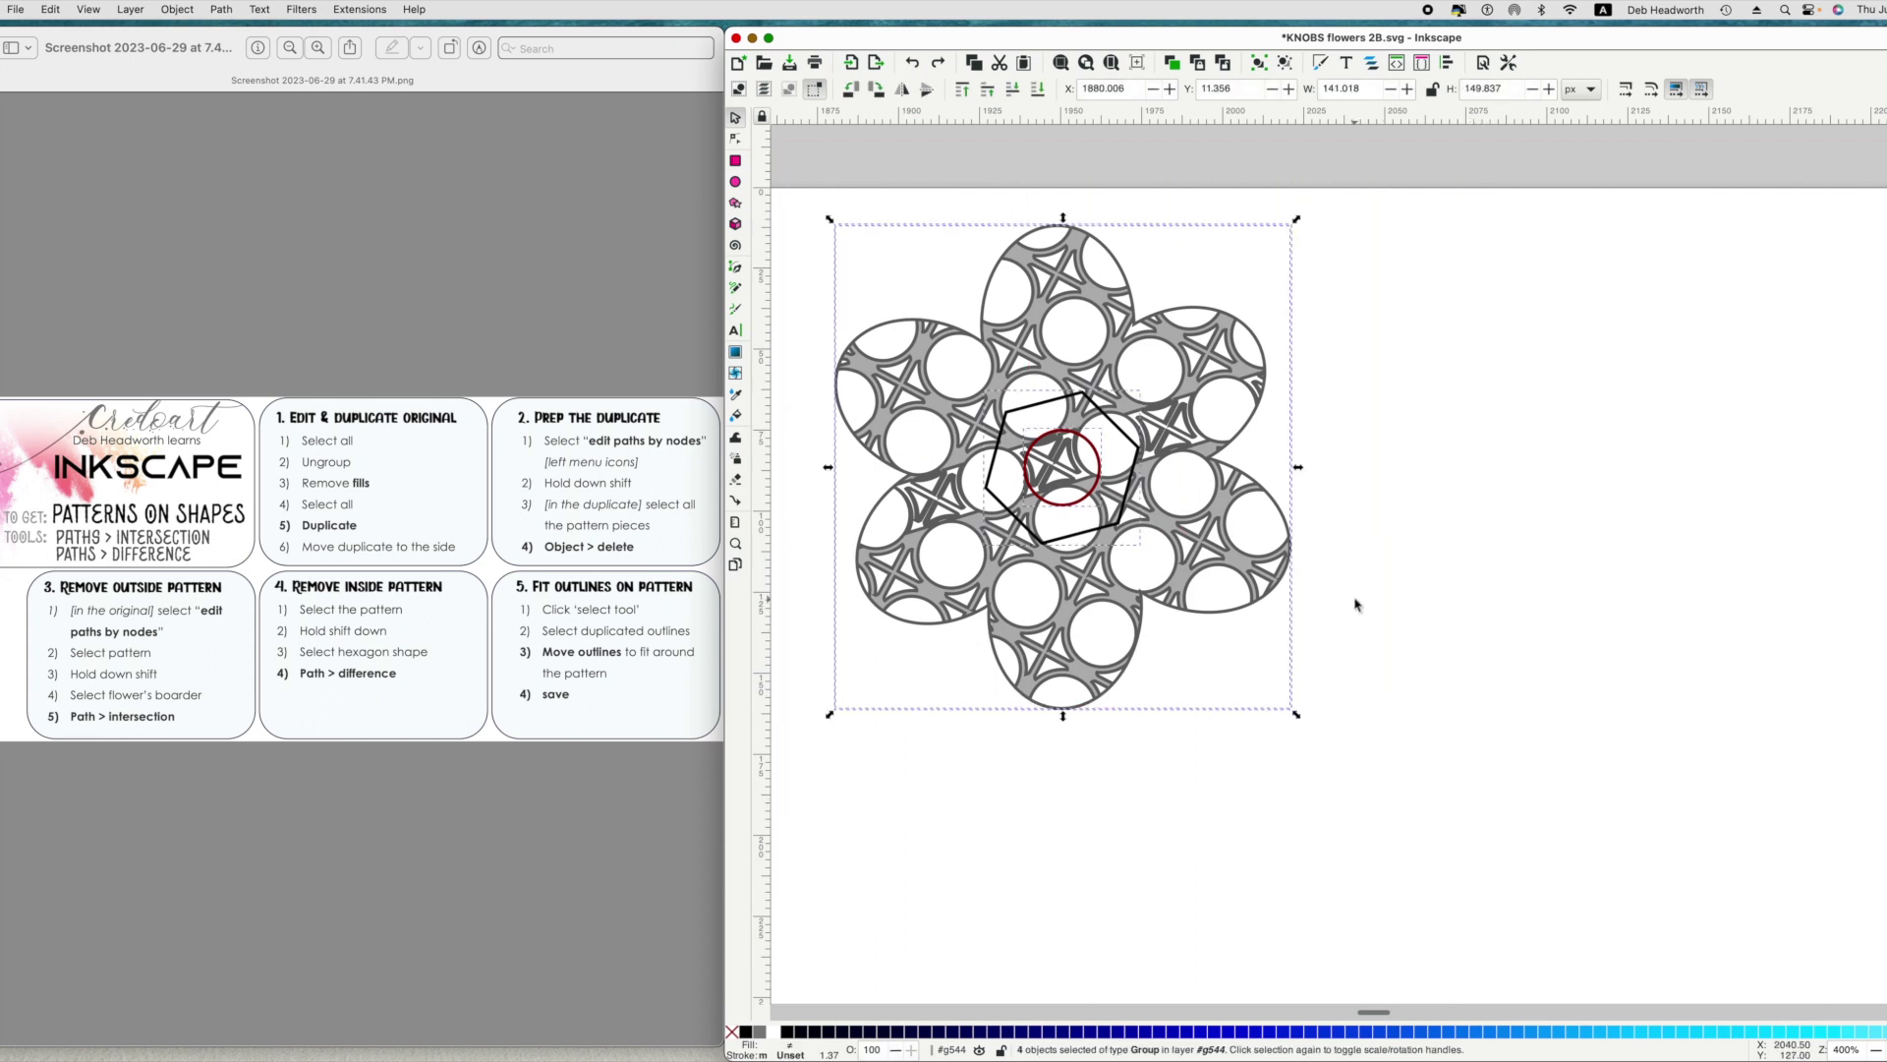
pyautogui.rightClick(1072, 322)
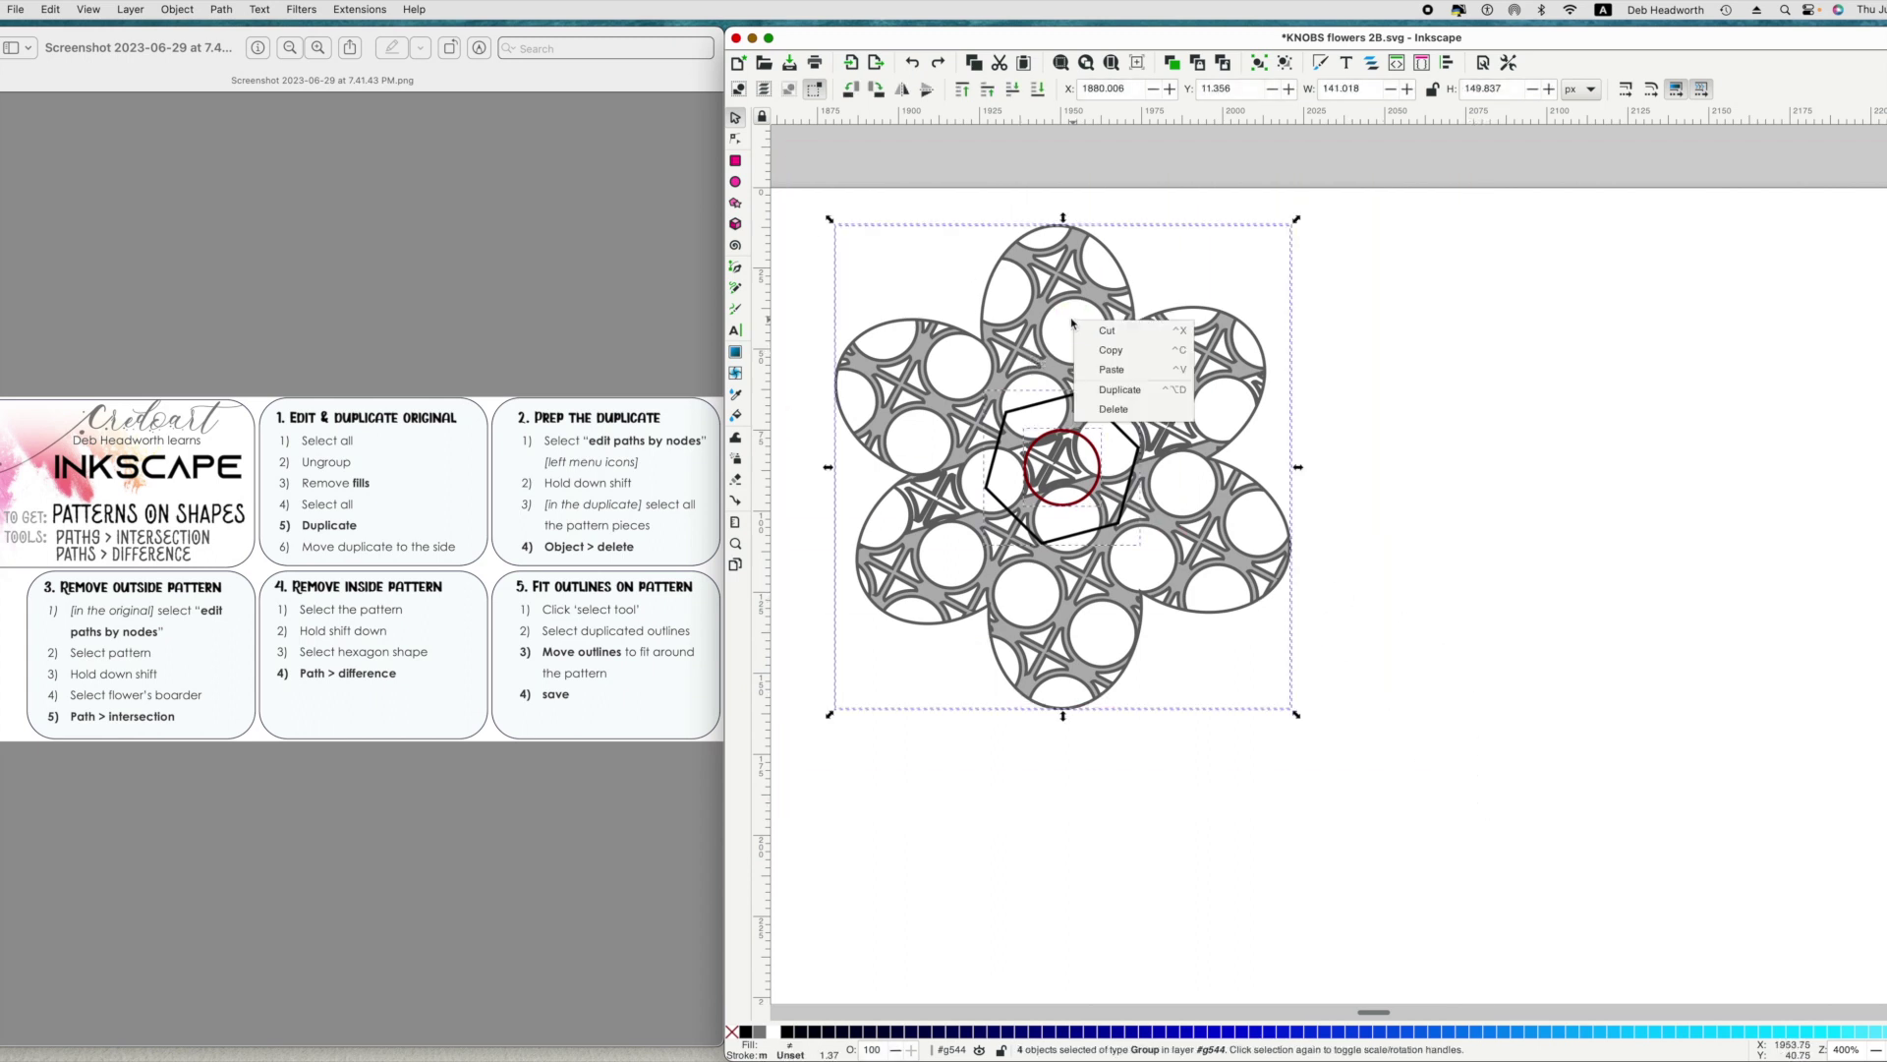
pyautogui.click(1117, 391)
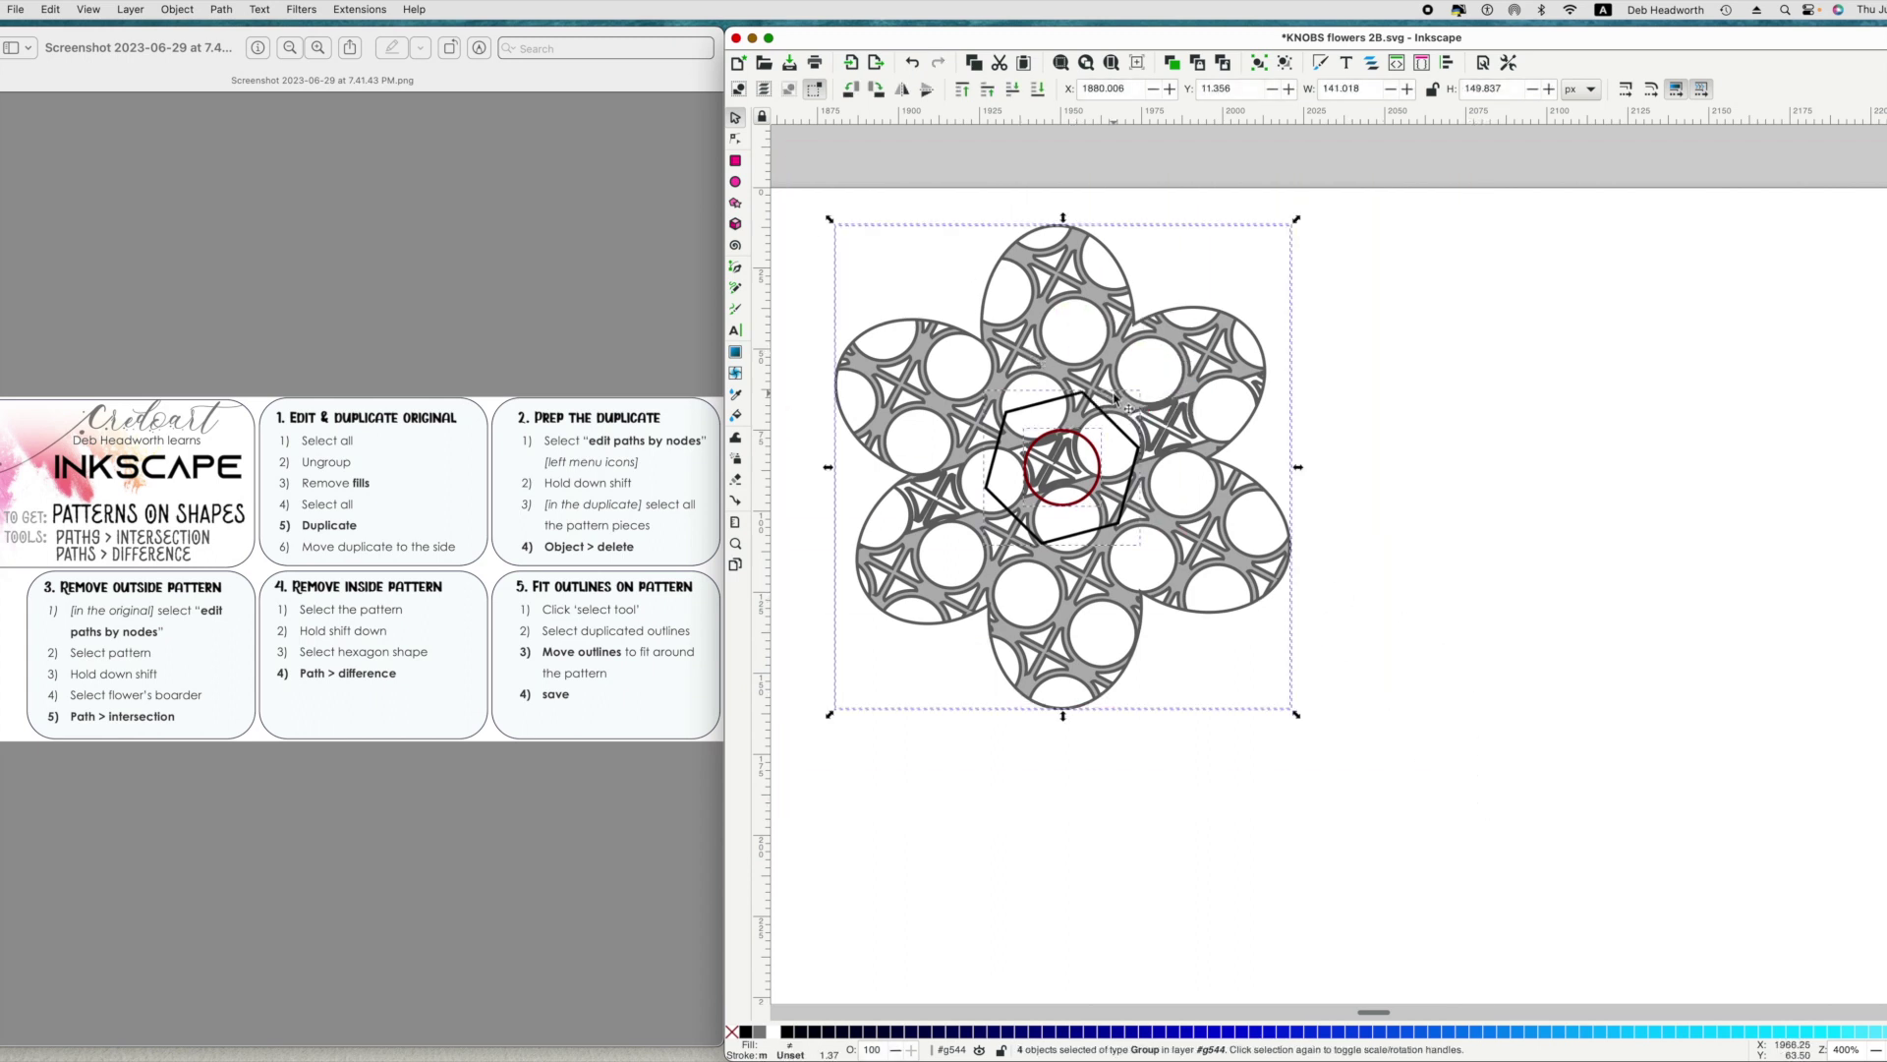
pyautogui.click(736, 140)
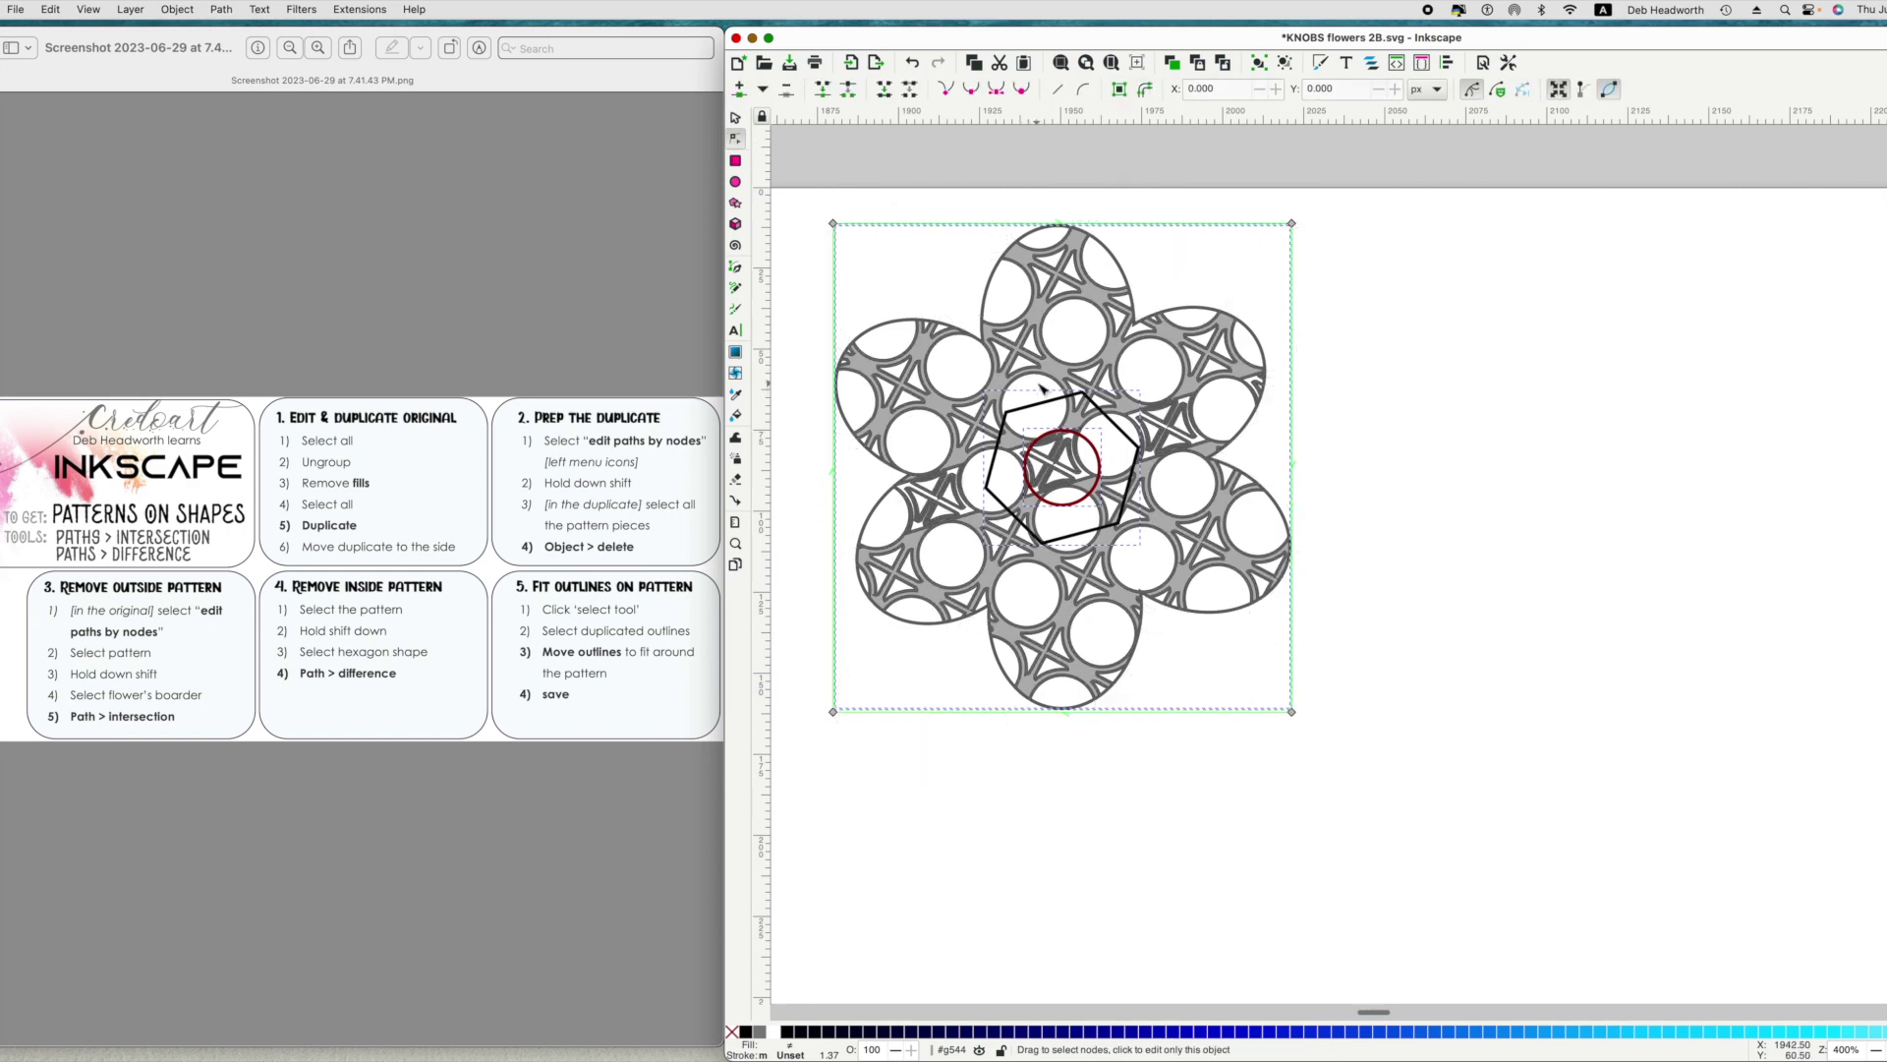
pyautogui.click(736, 118)
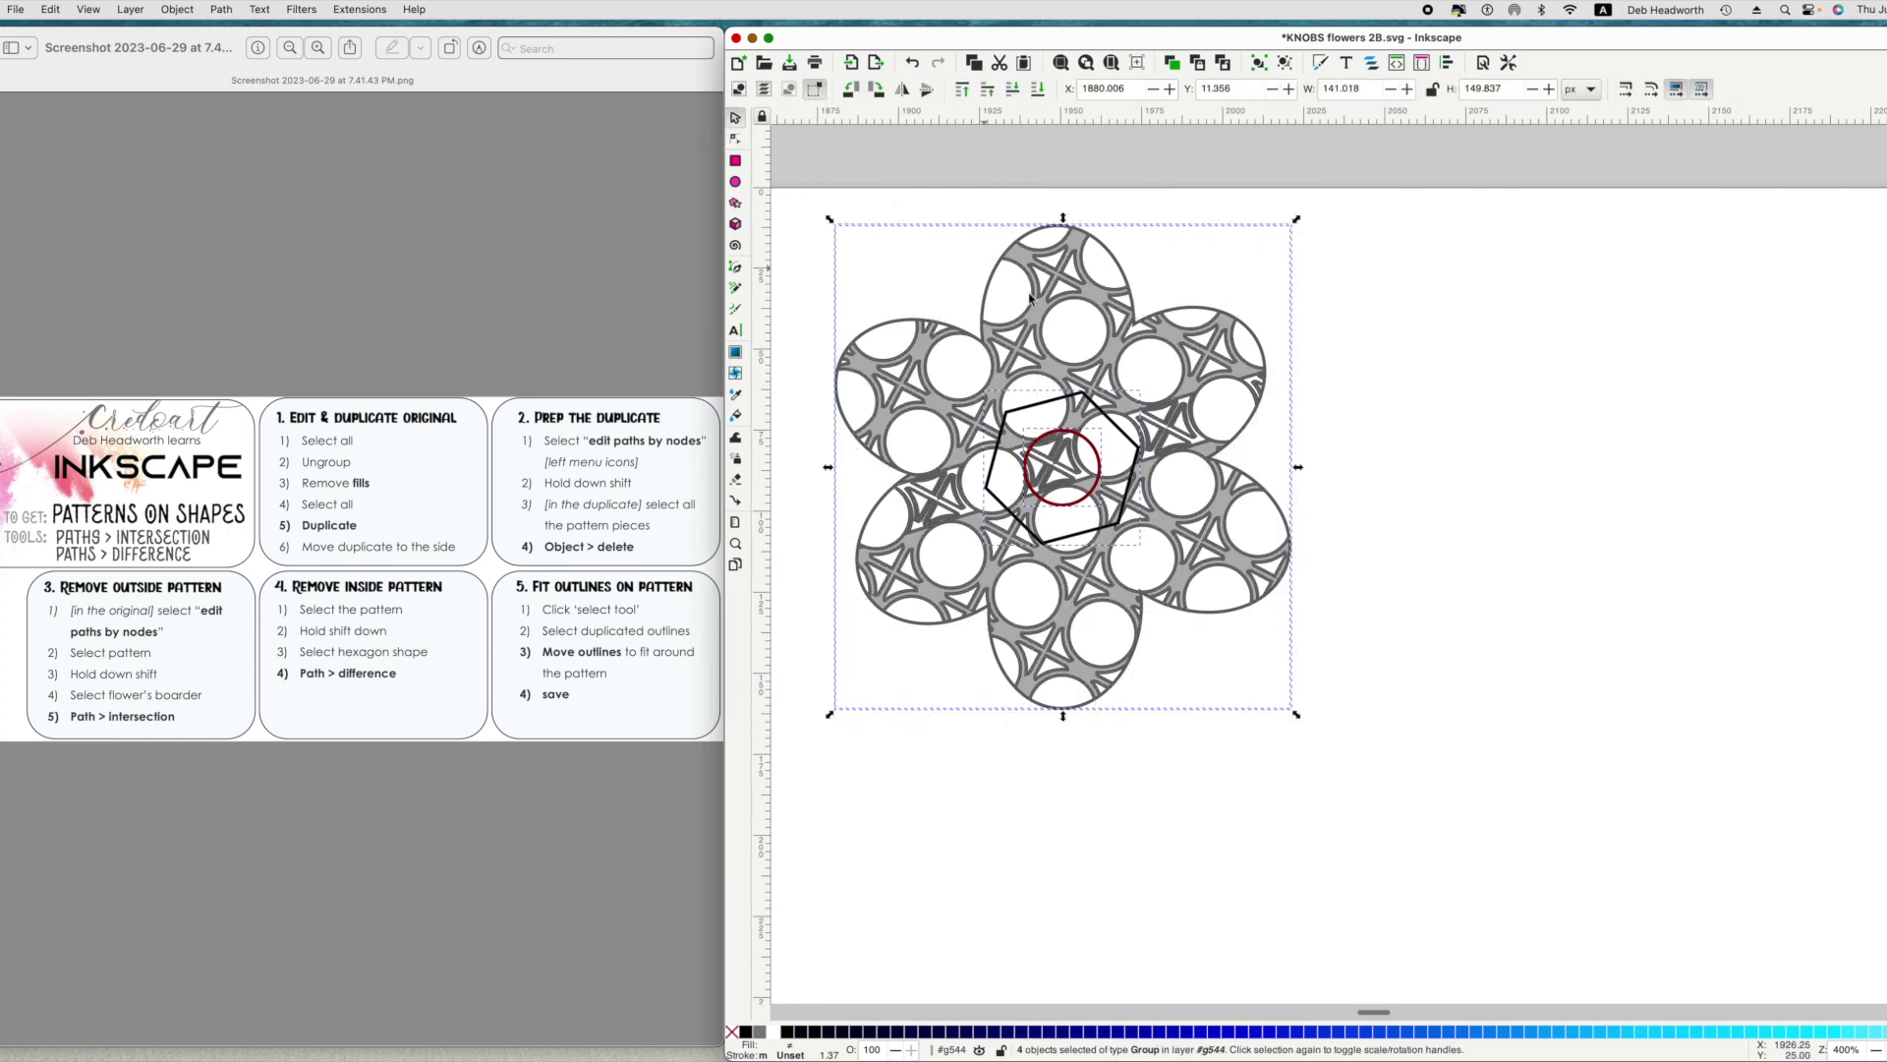
pyautogui.moveTo(1083, 334); pyautogui.dragTo(1693, 366)
pyautogui.click(1556, 363)
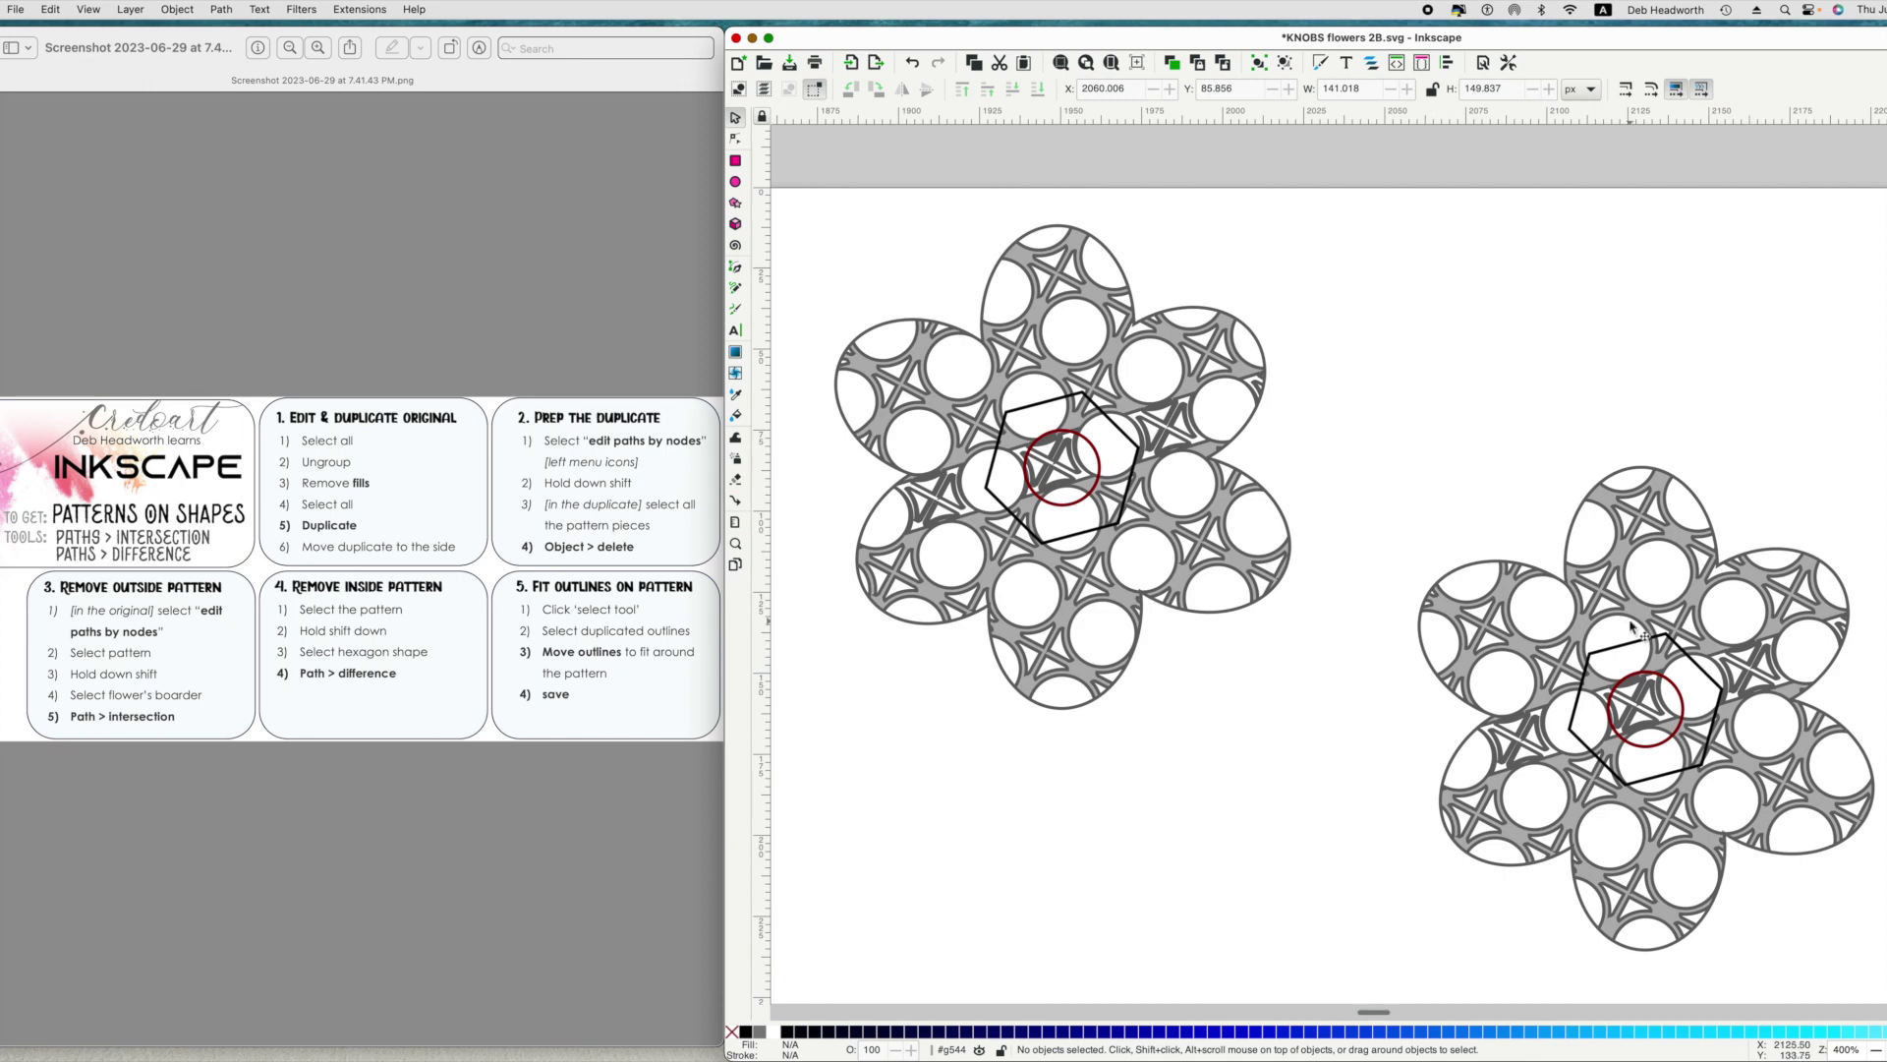
# Delete the pattern from the duplicated flower, leaving its petal border, hexagon and circle outlines.
pyautogui.click(736, 139)
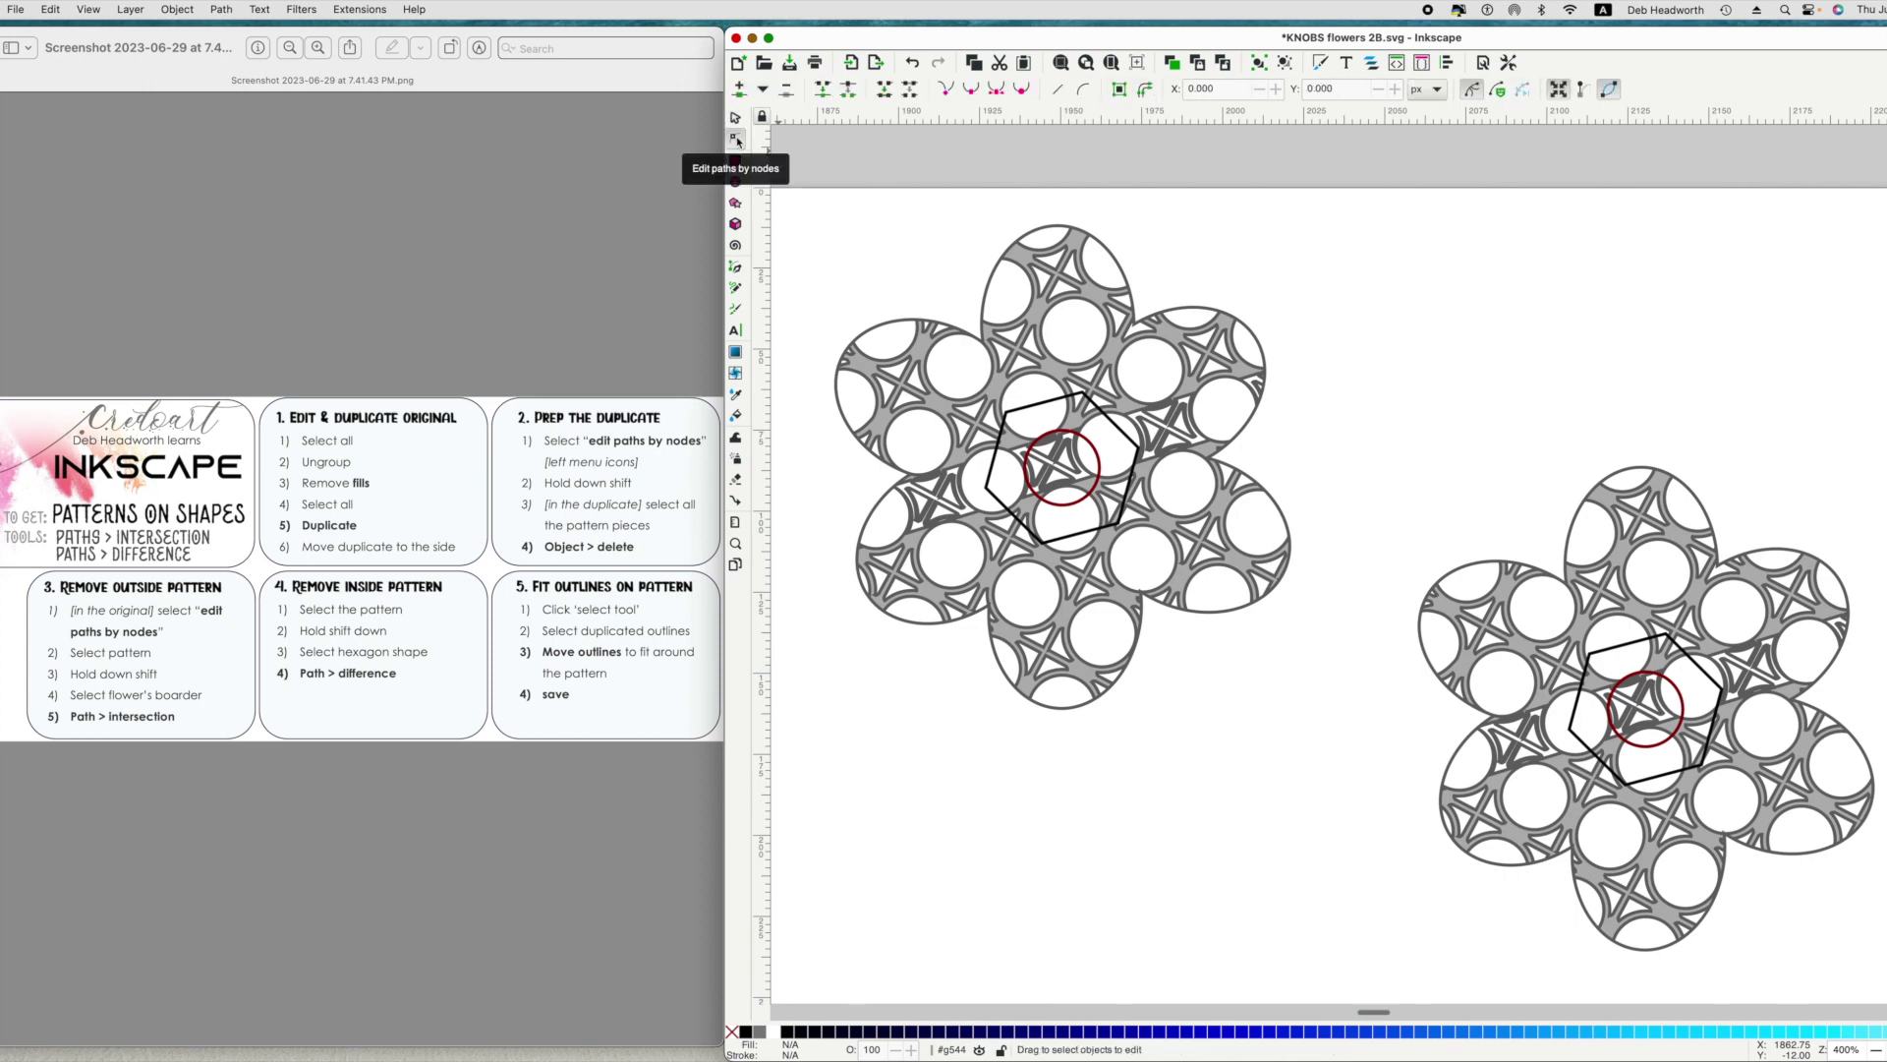
pyautogui.press('shift')
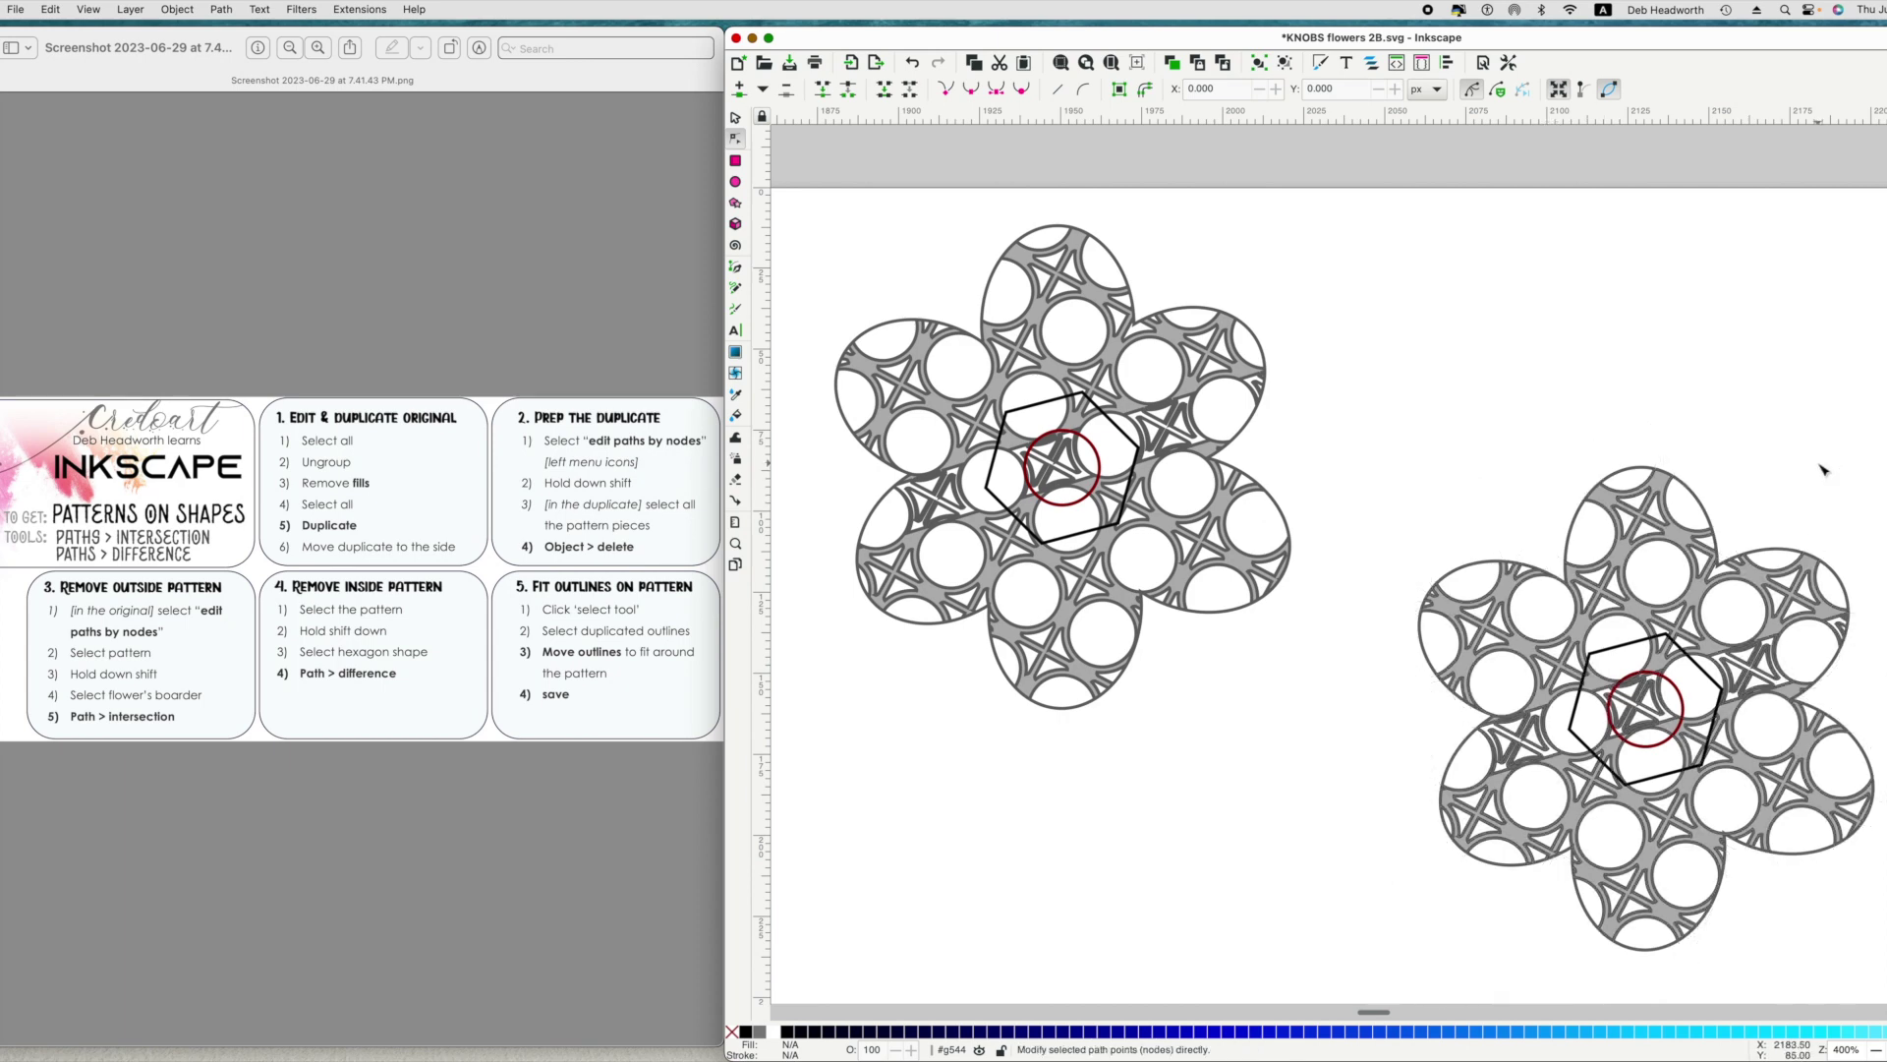
pyautogui.click(1797, 478)
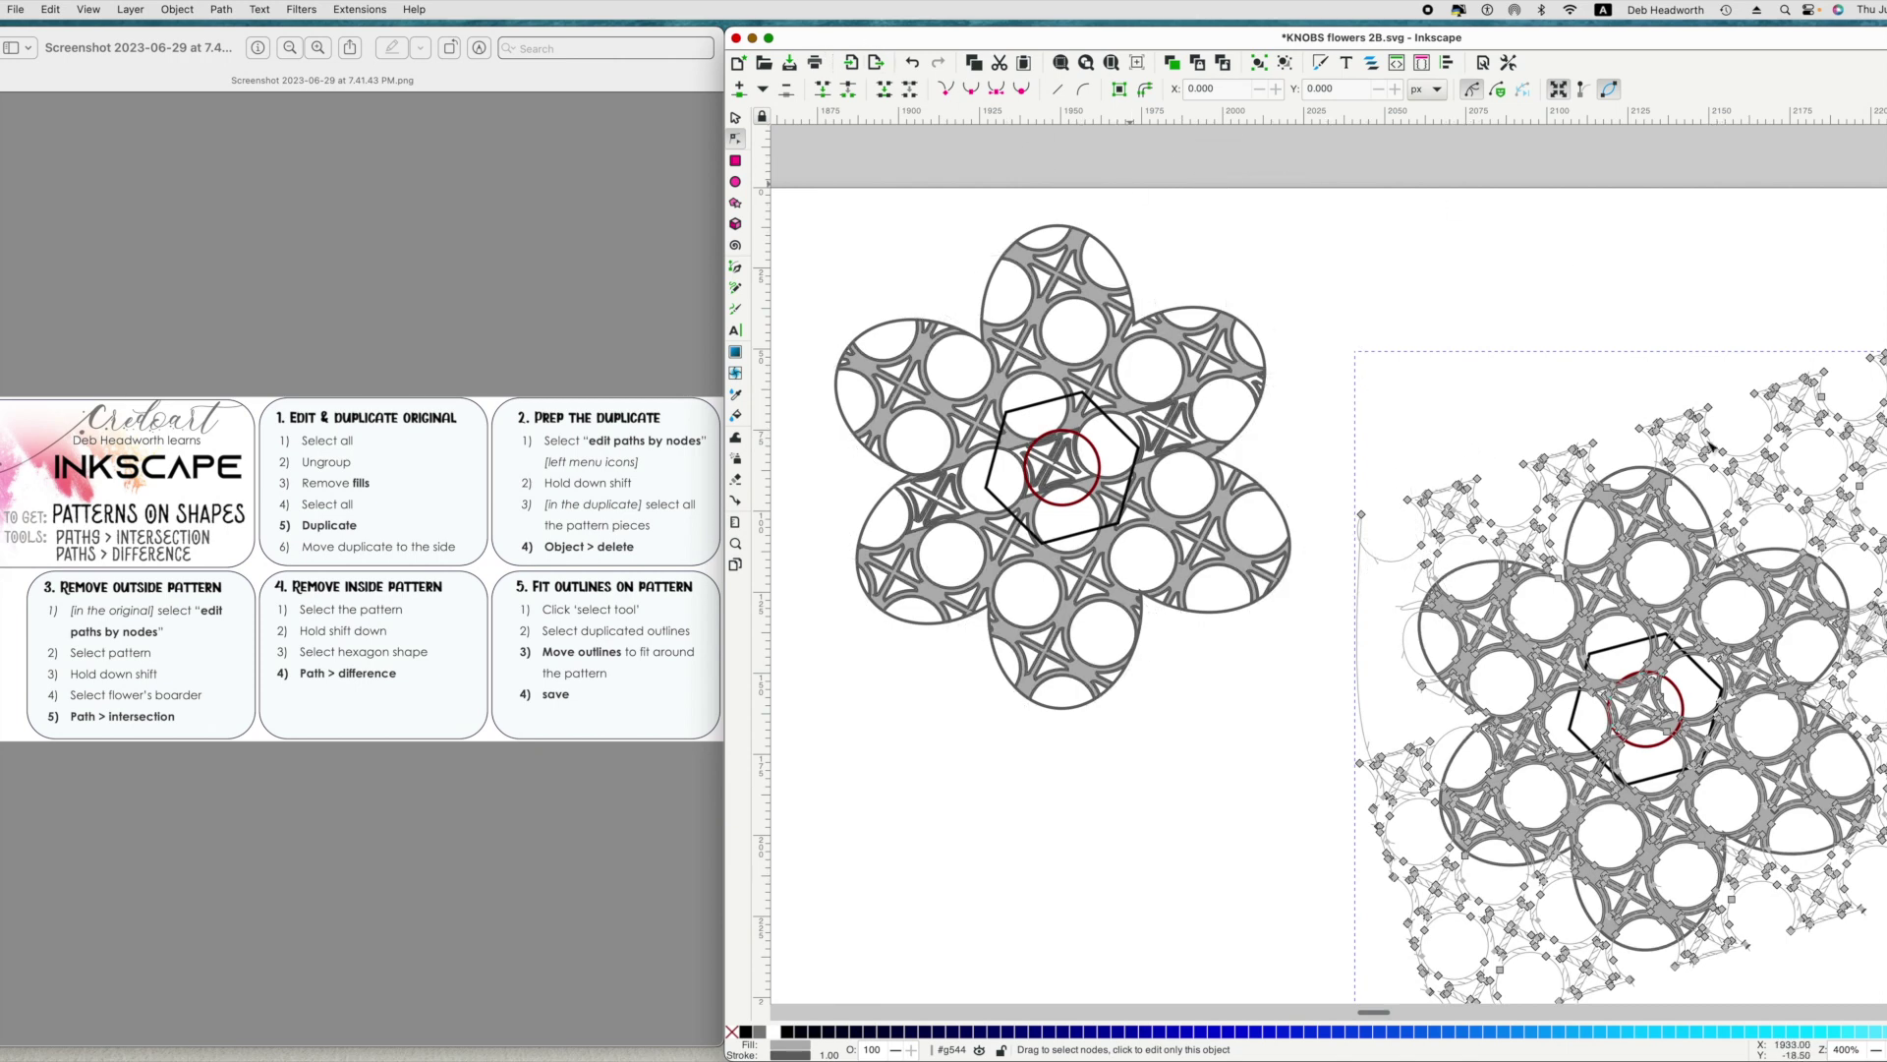
pyautogui.rightClick(1807, 464)
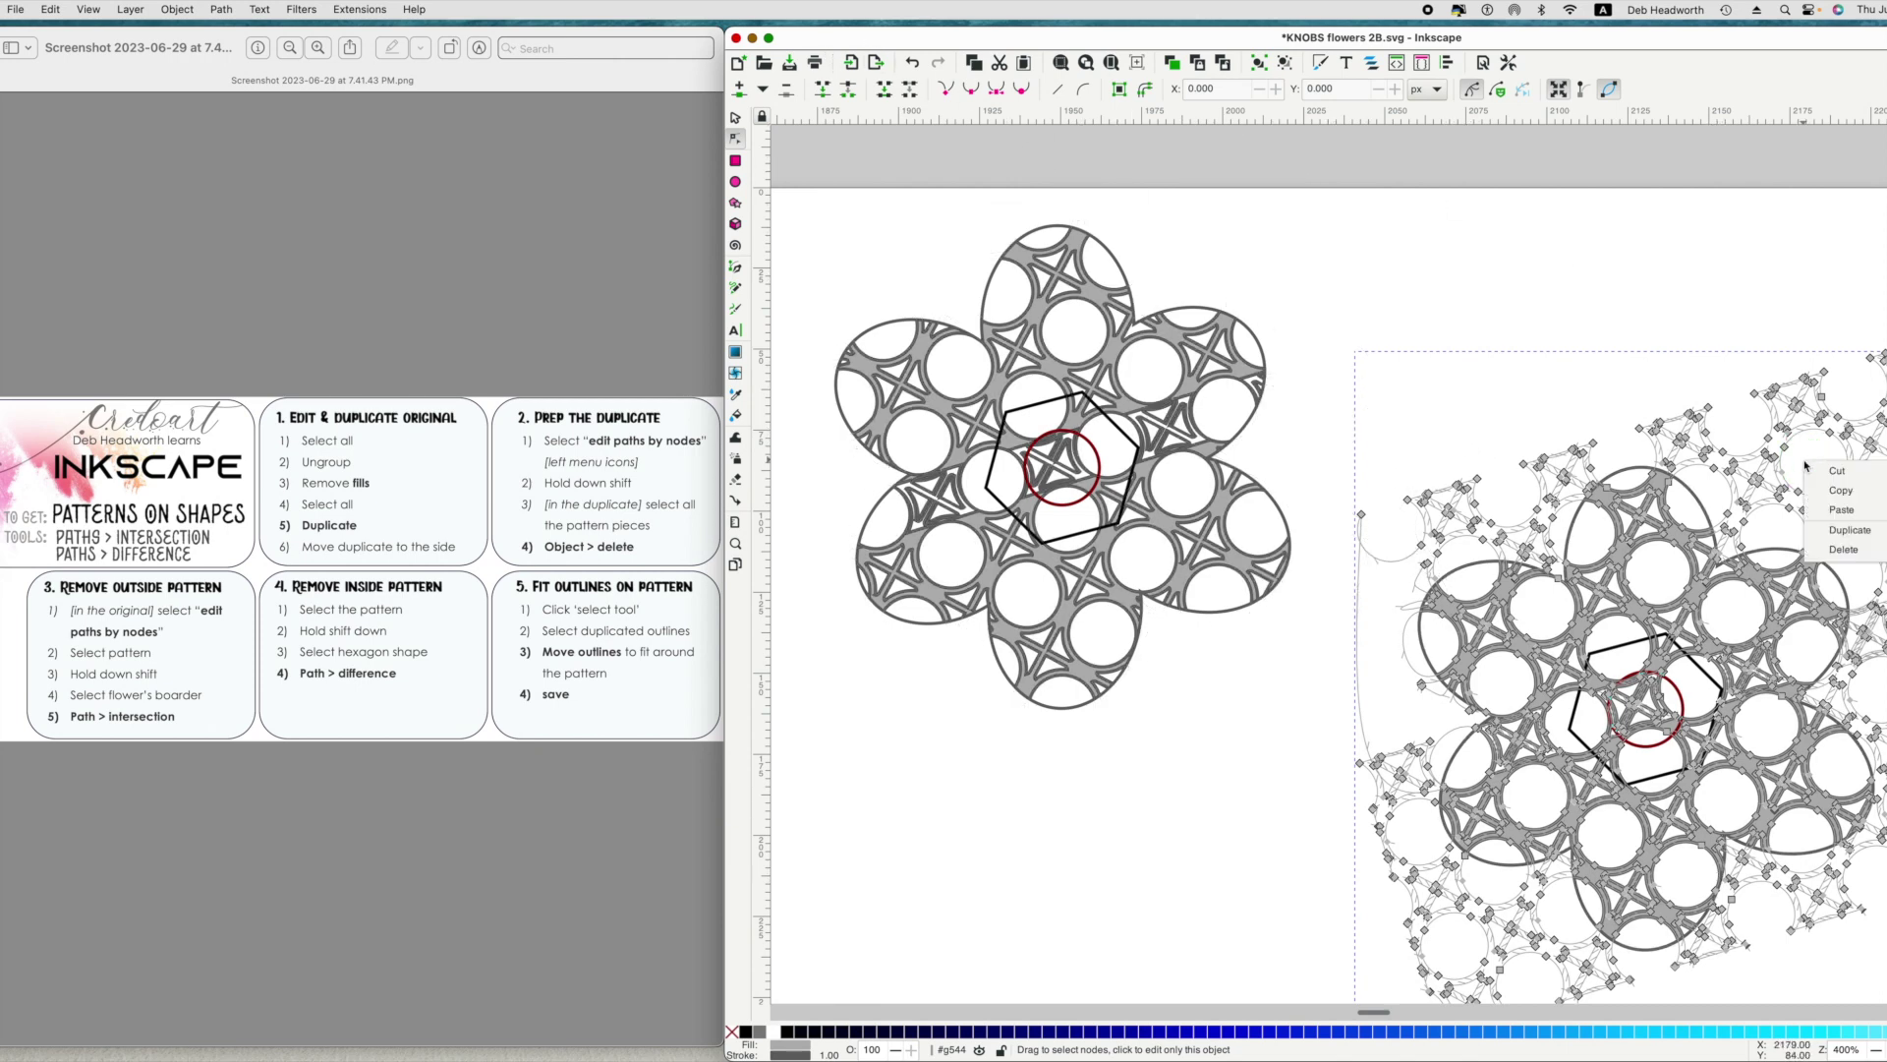
pyautogui.click(1843, 552)
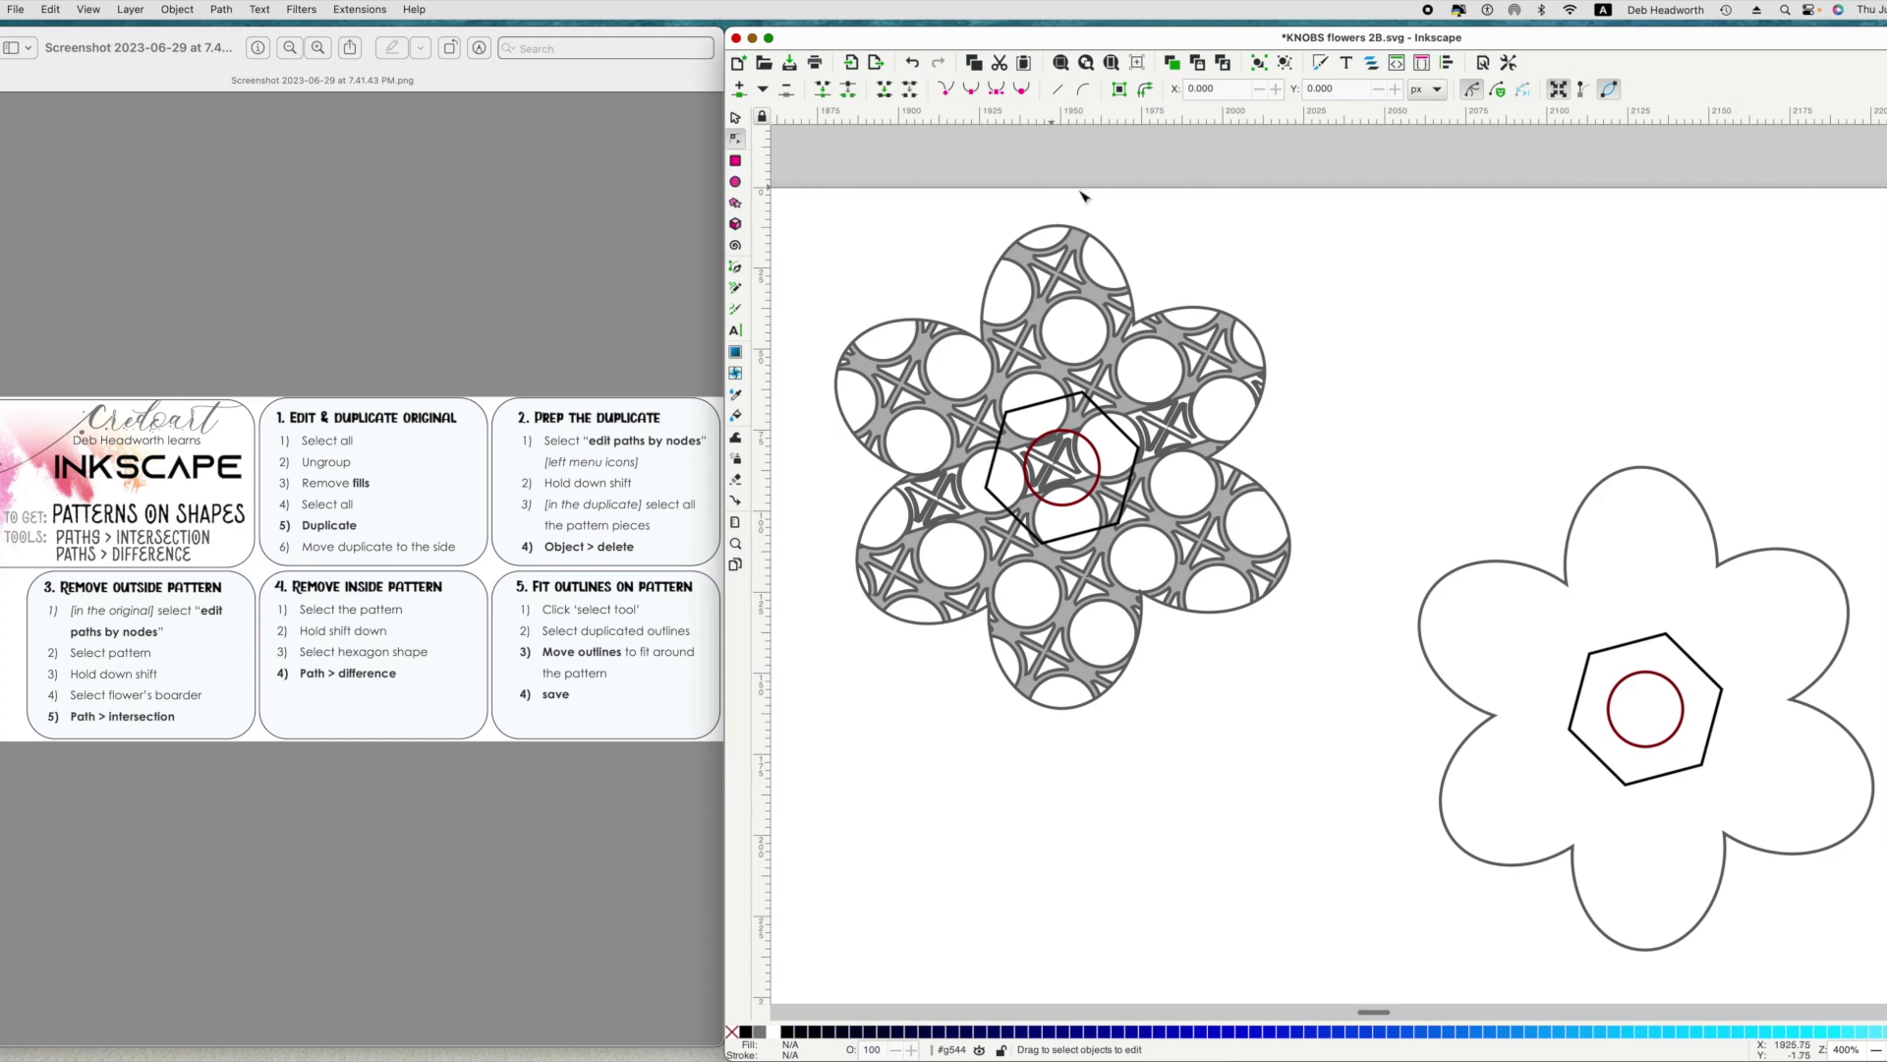
# Select the original flower's pattern together with its petal border and trim the pattern with a path Intersection.
pyautogui.click(1169, 238)
pyautogui.press('shift')
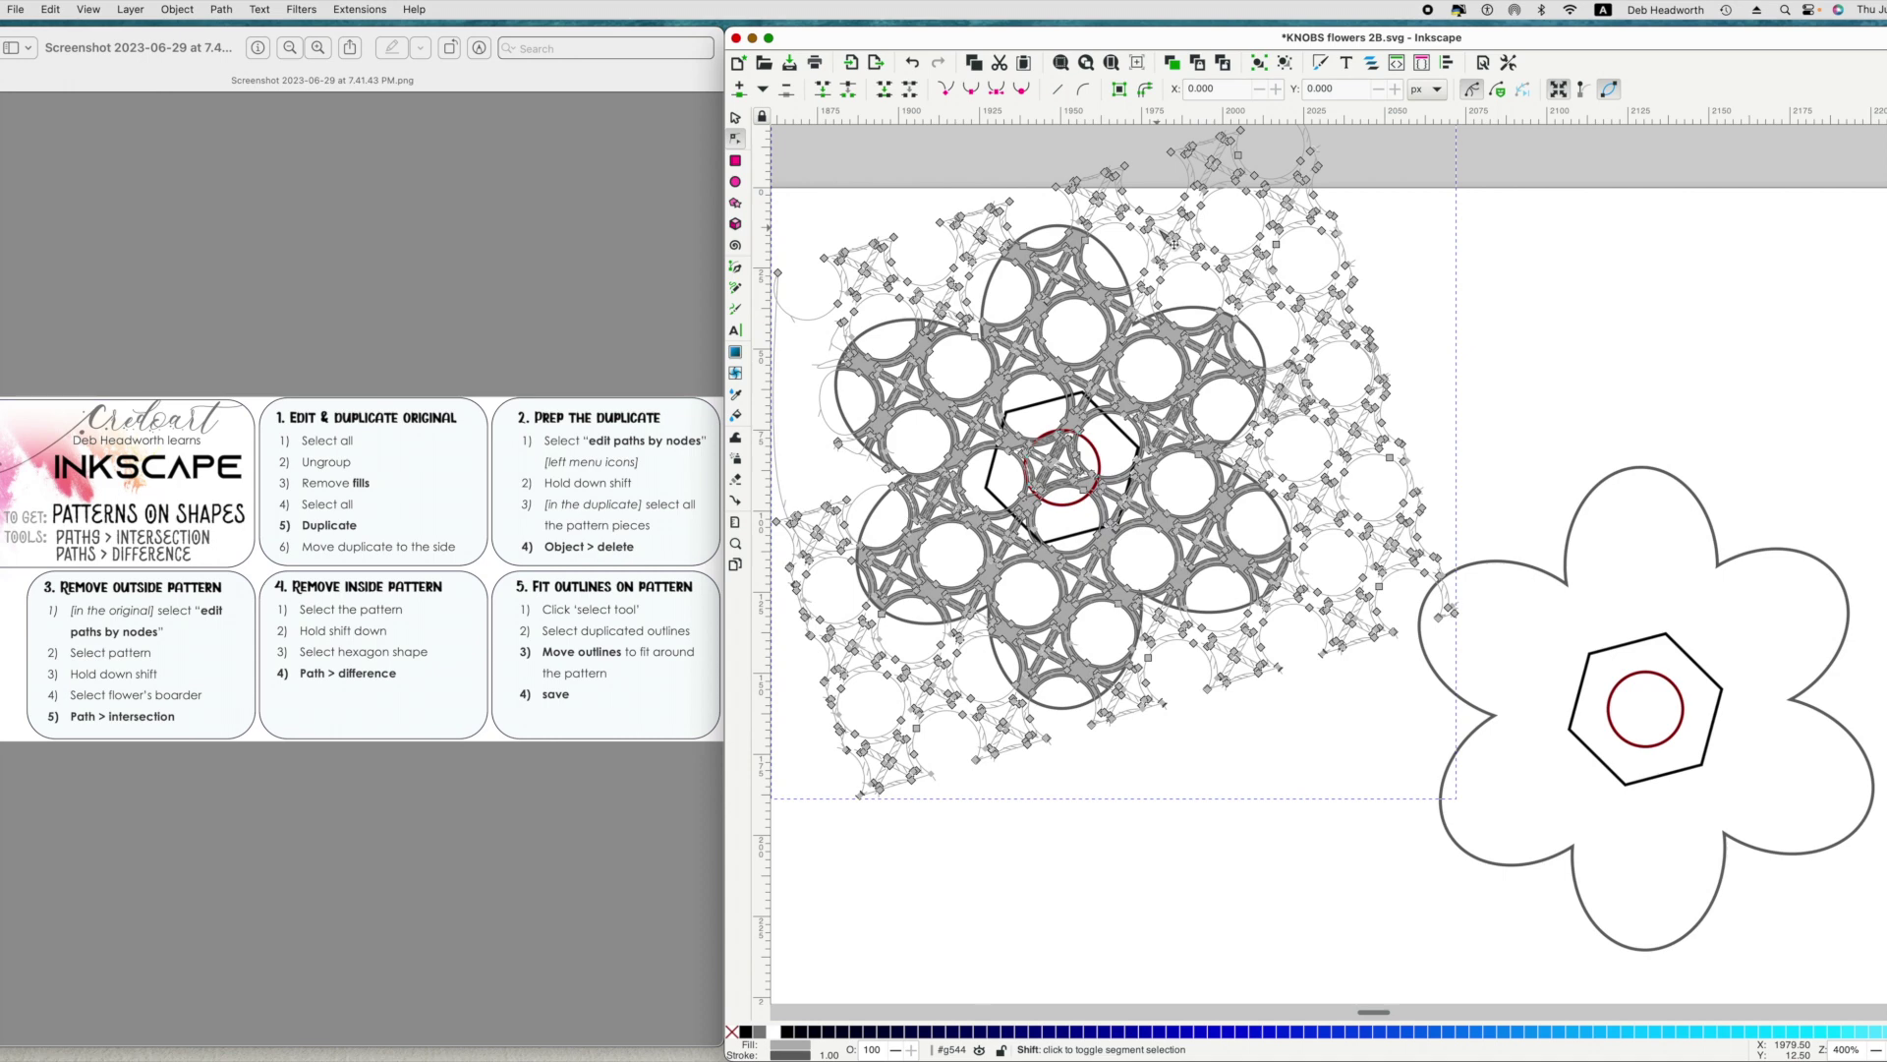
pyautogui.keyDown('shift'); pyautogui.click(1197, 313); pyautogui.keyUp('shift')
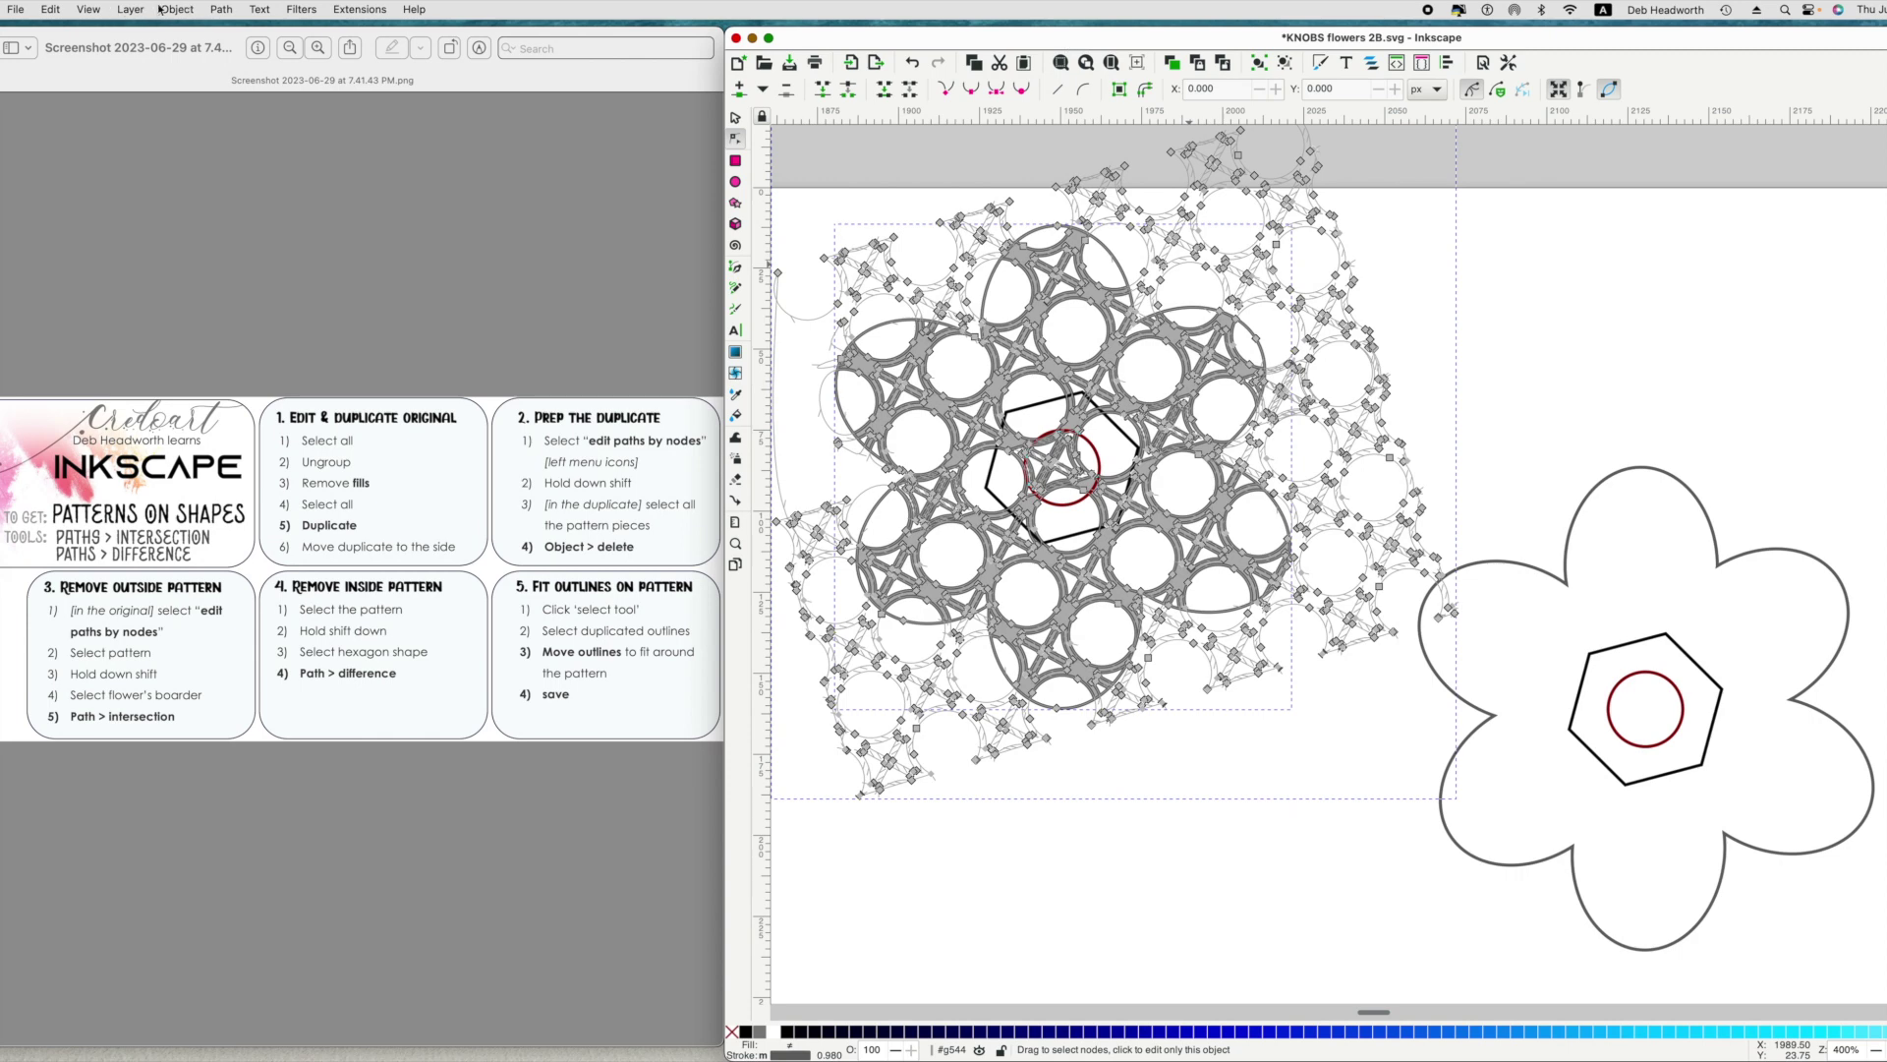
pyautogui.click(230, 11)
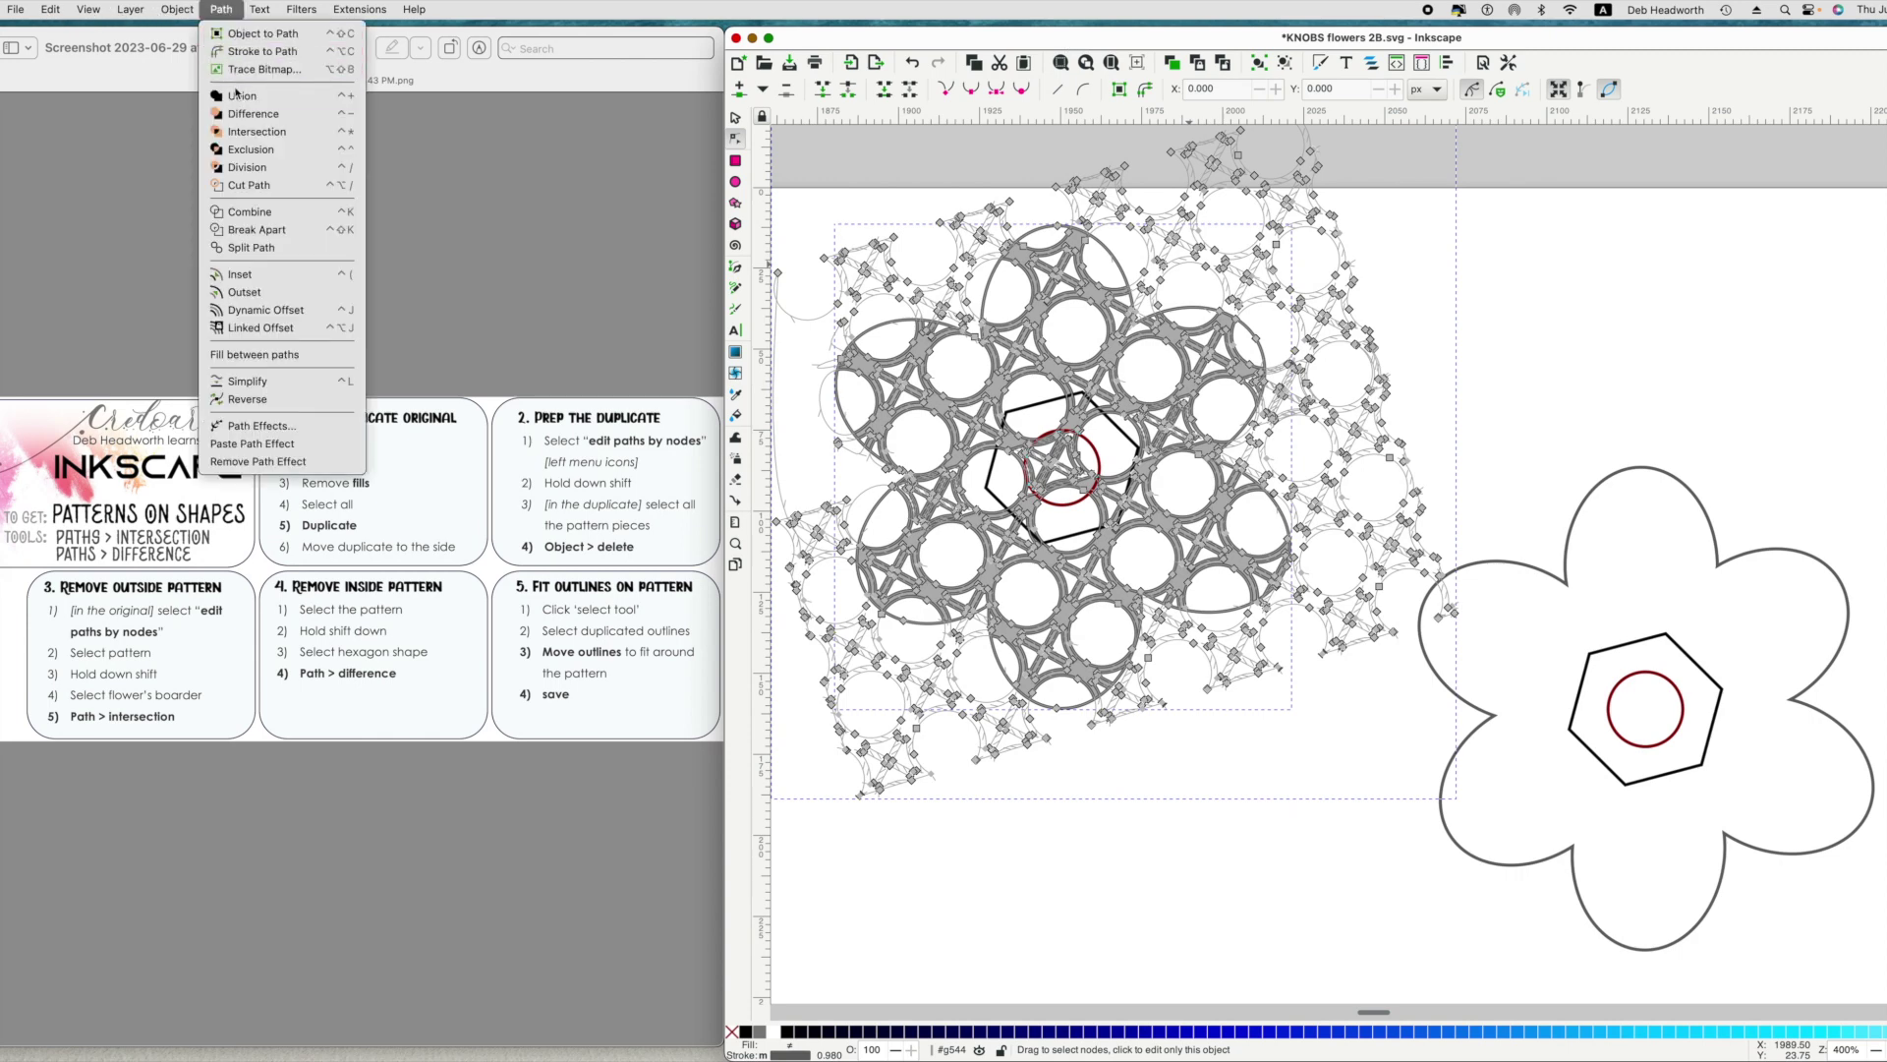
pyautogui.click(246, 133)
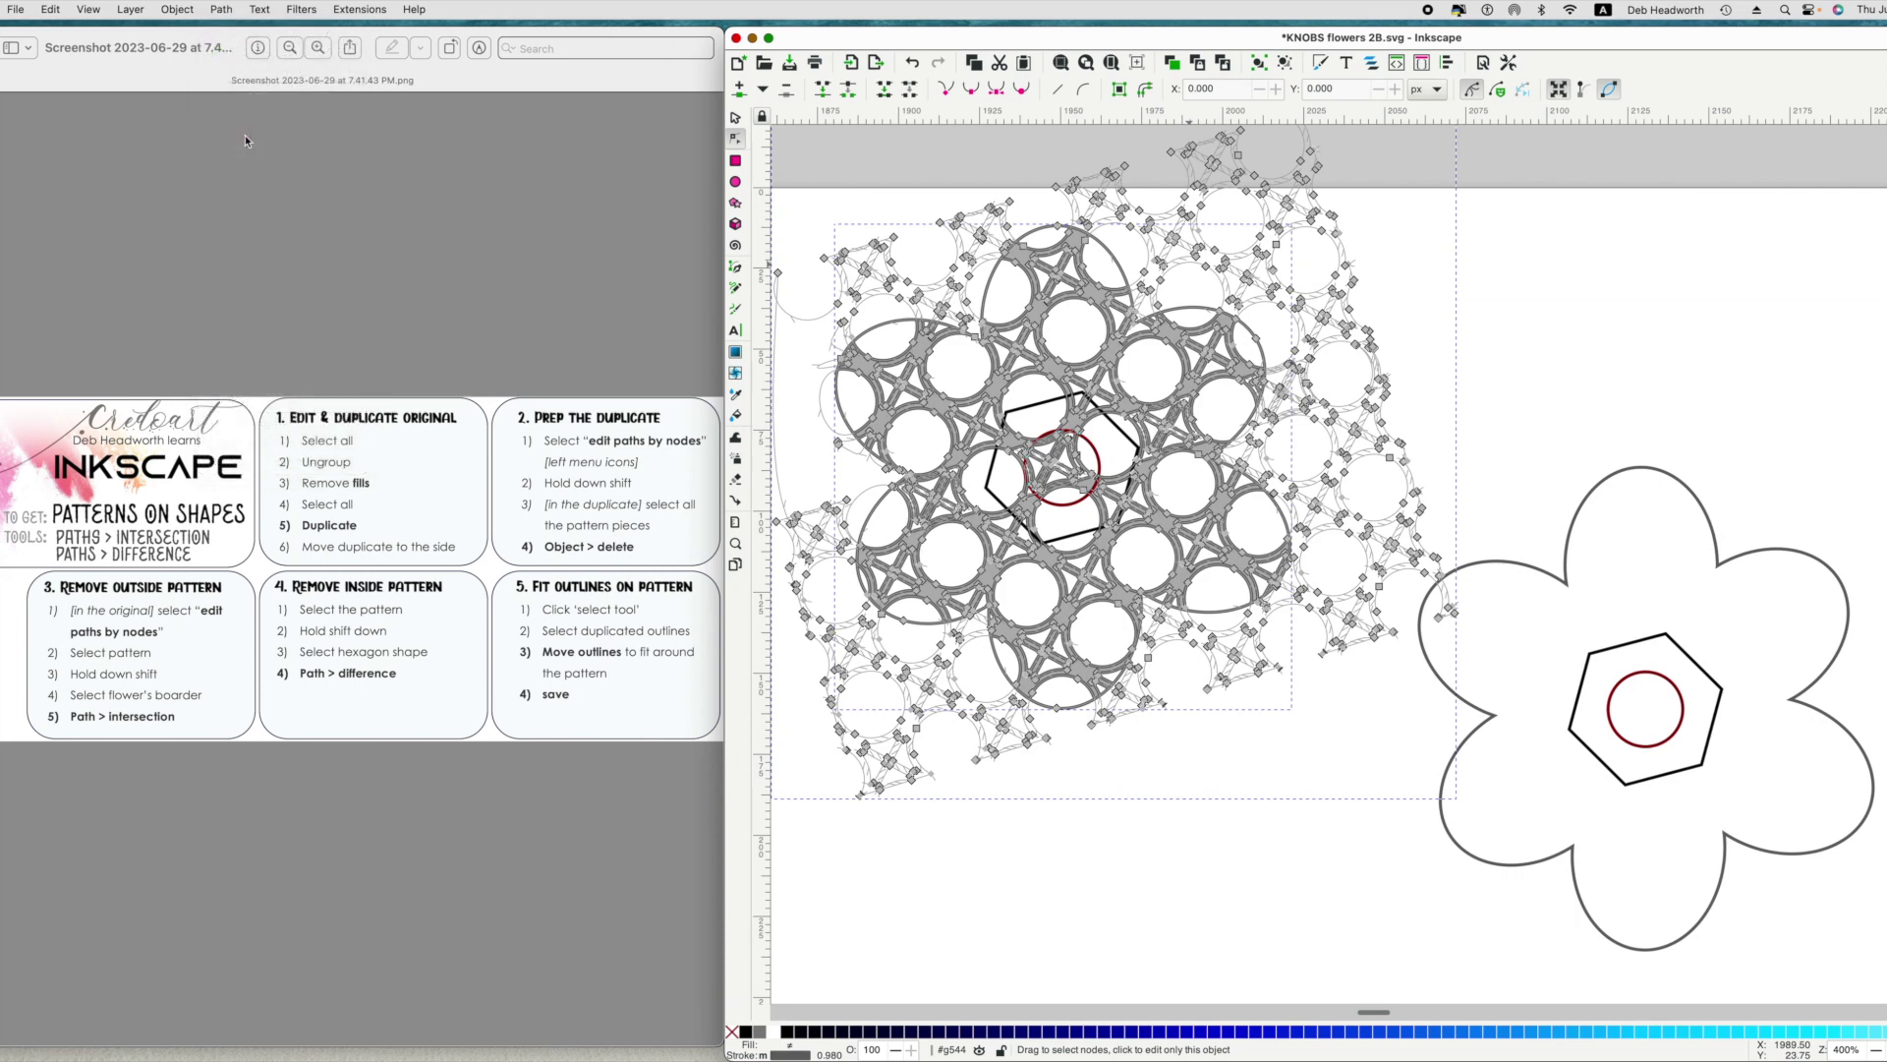
pyautogui.click(1465, 171)
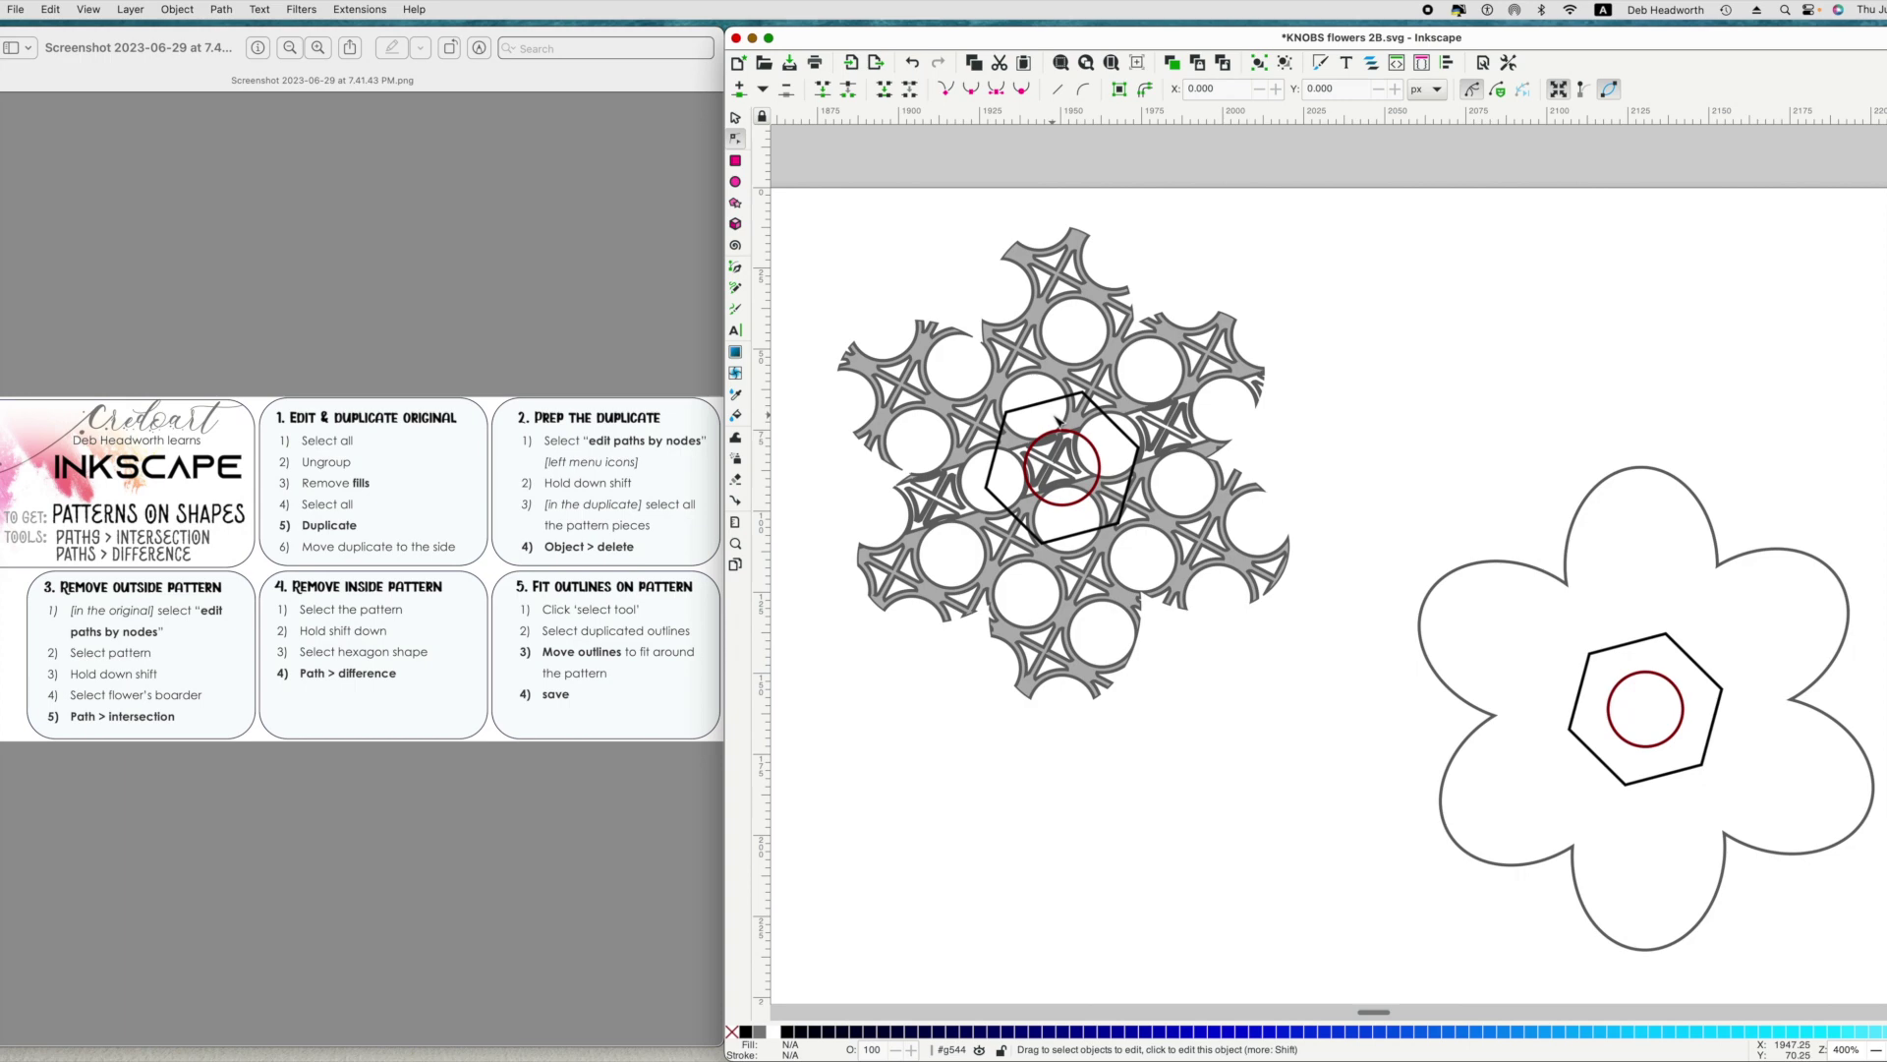
# Cut the central hexagon out of the trimmed pattern with a path Difference.
pyautogui.click(1192, 405)
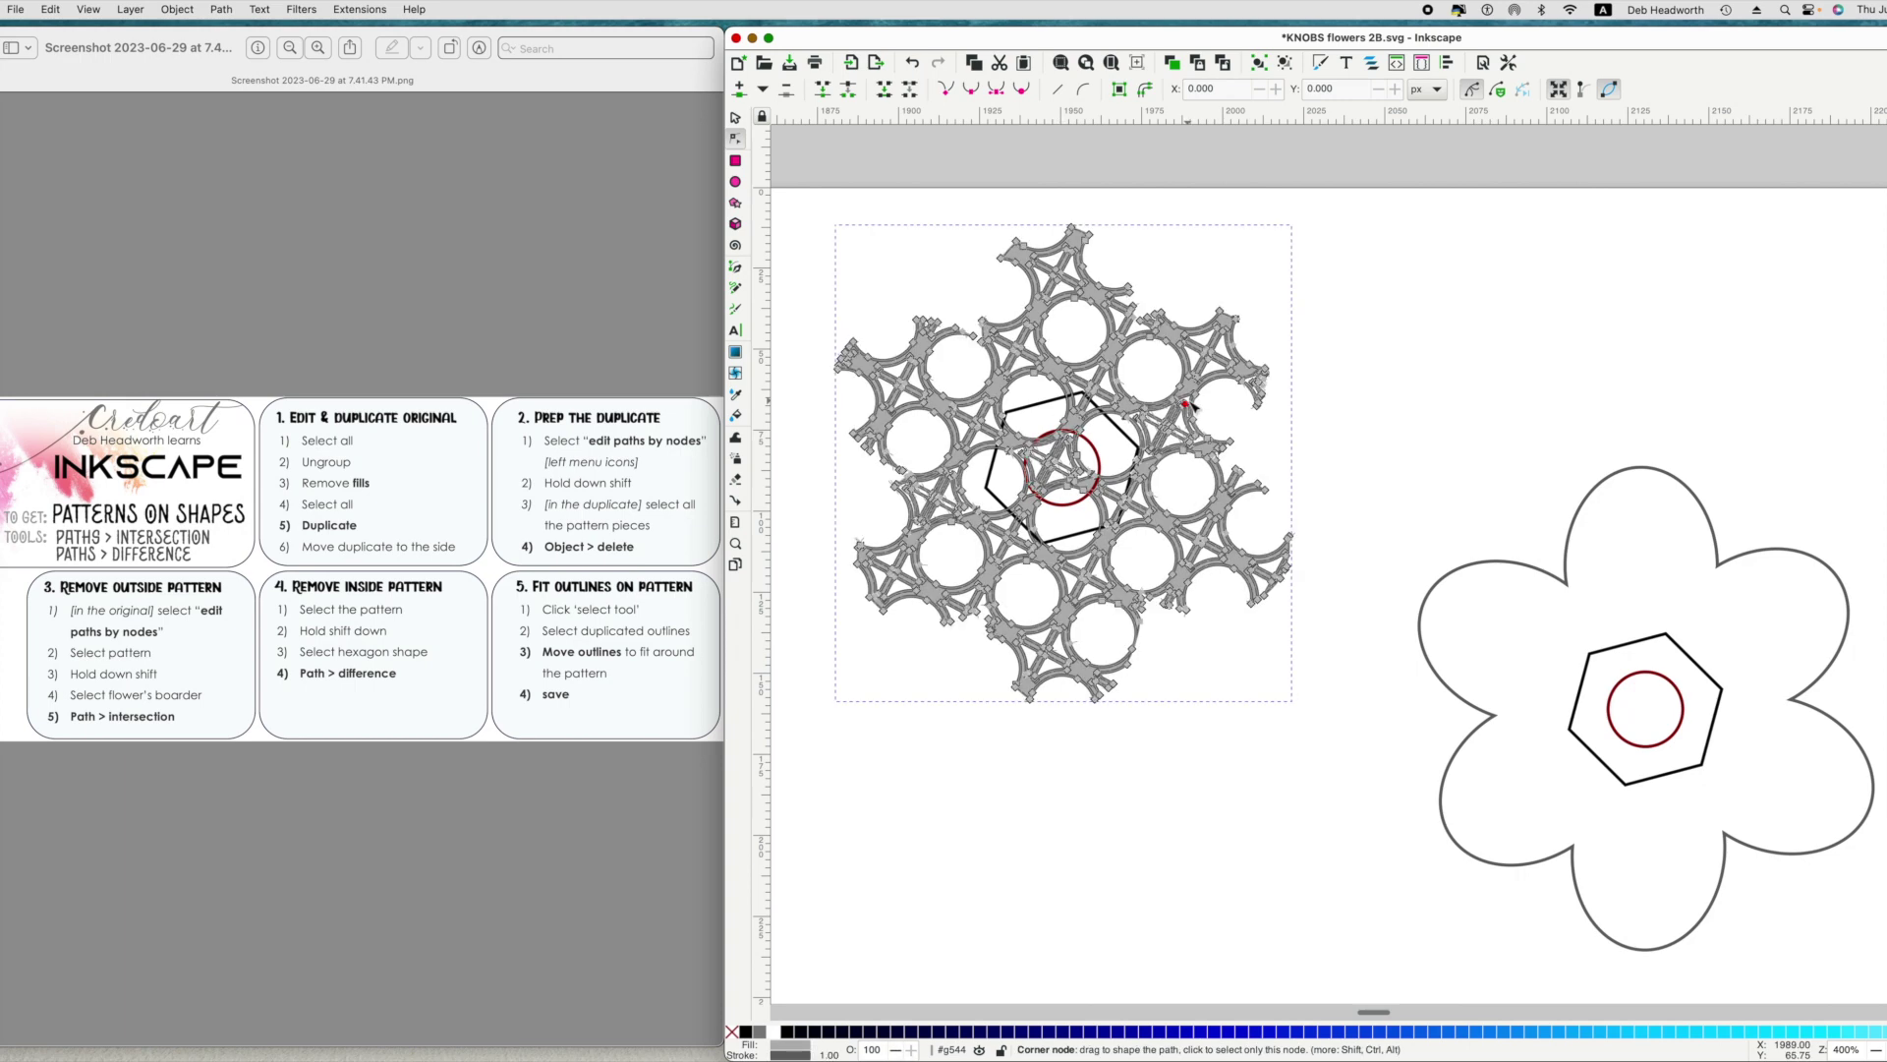
pyautogui.click(737, 141)
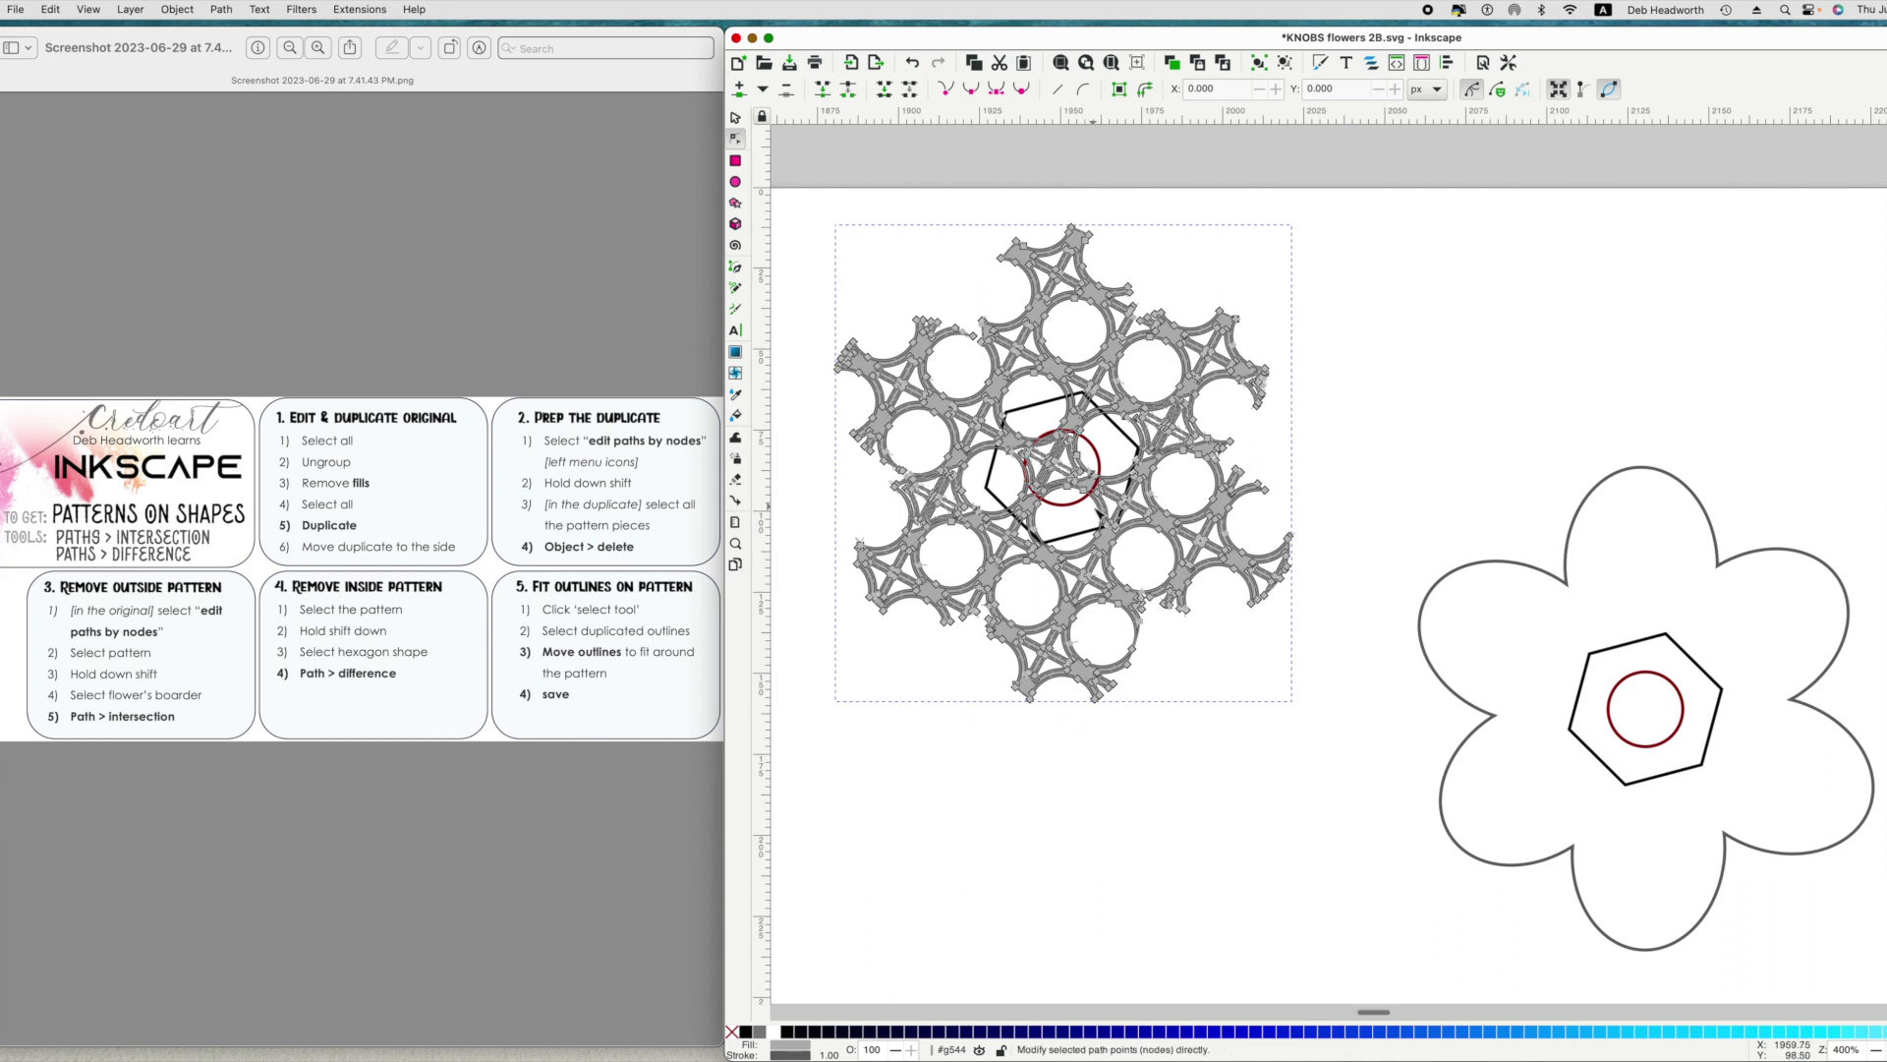
pyautogui.keyDown('shift'); pyautogui.click(1083, 538); pyautogui.keyUp('shift')
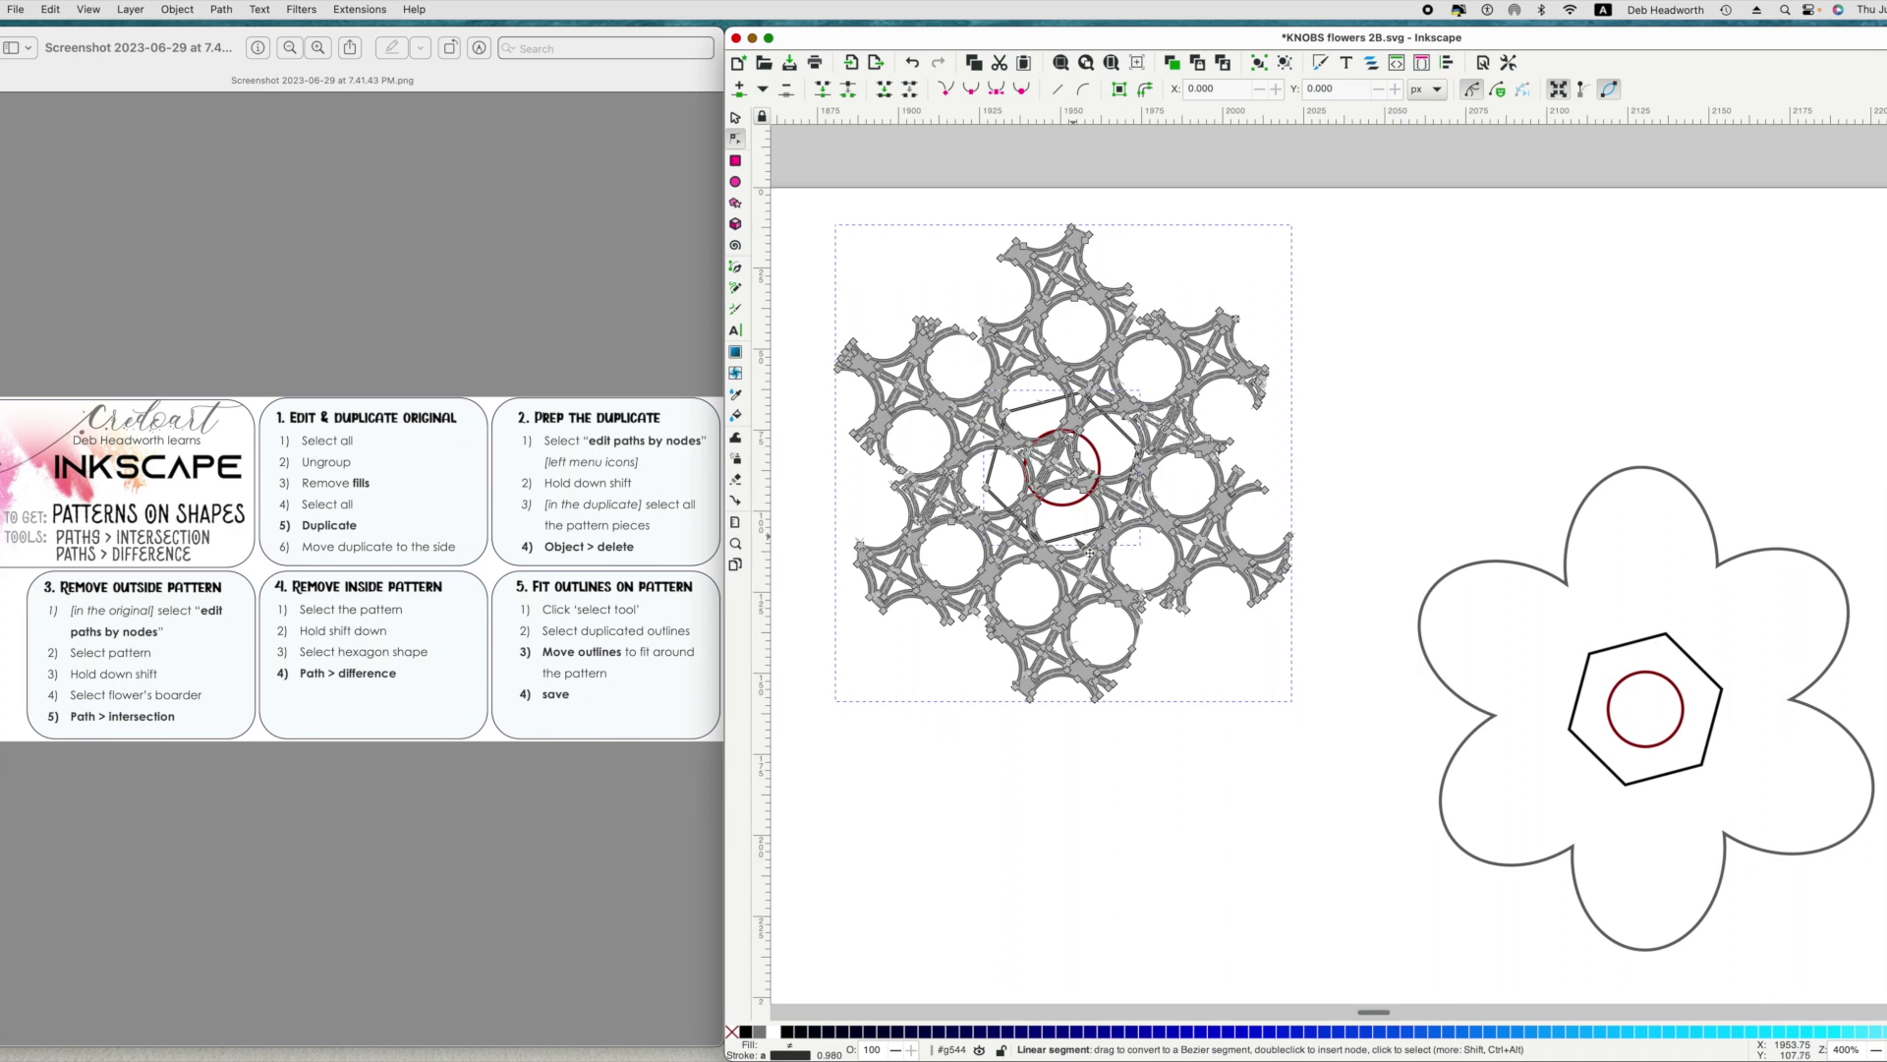
pyautogui.click(221, 10)
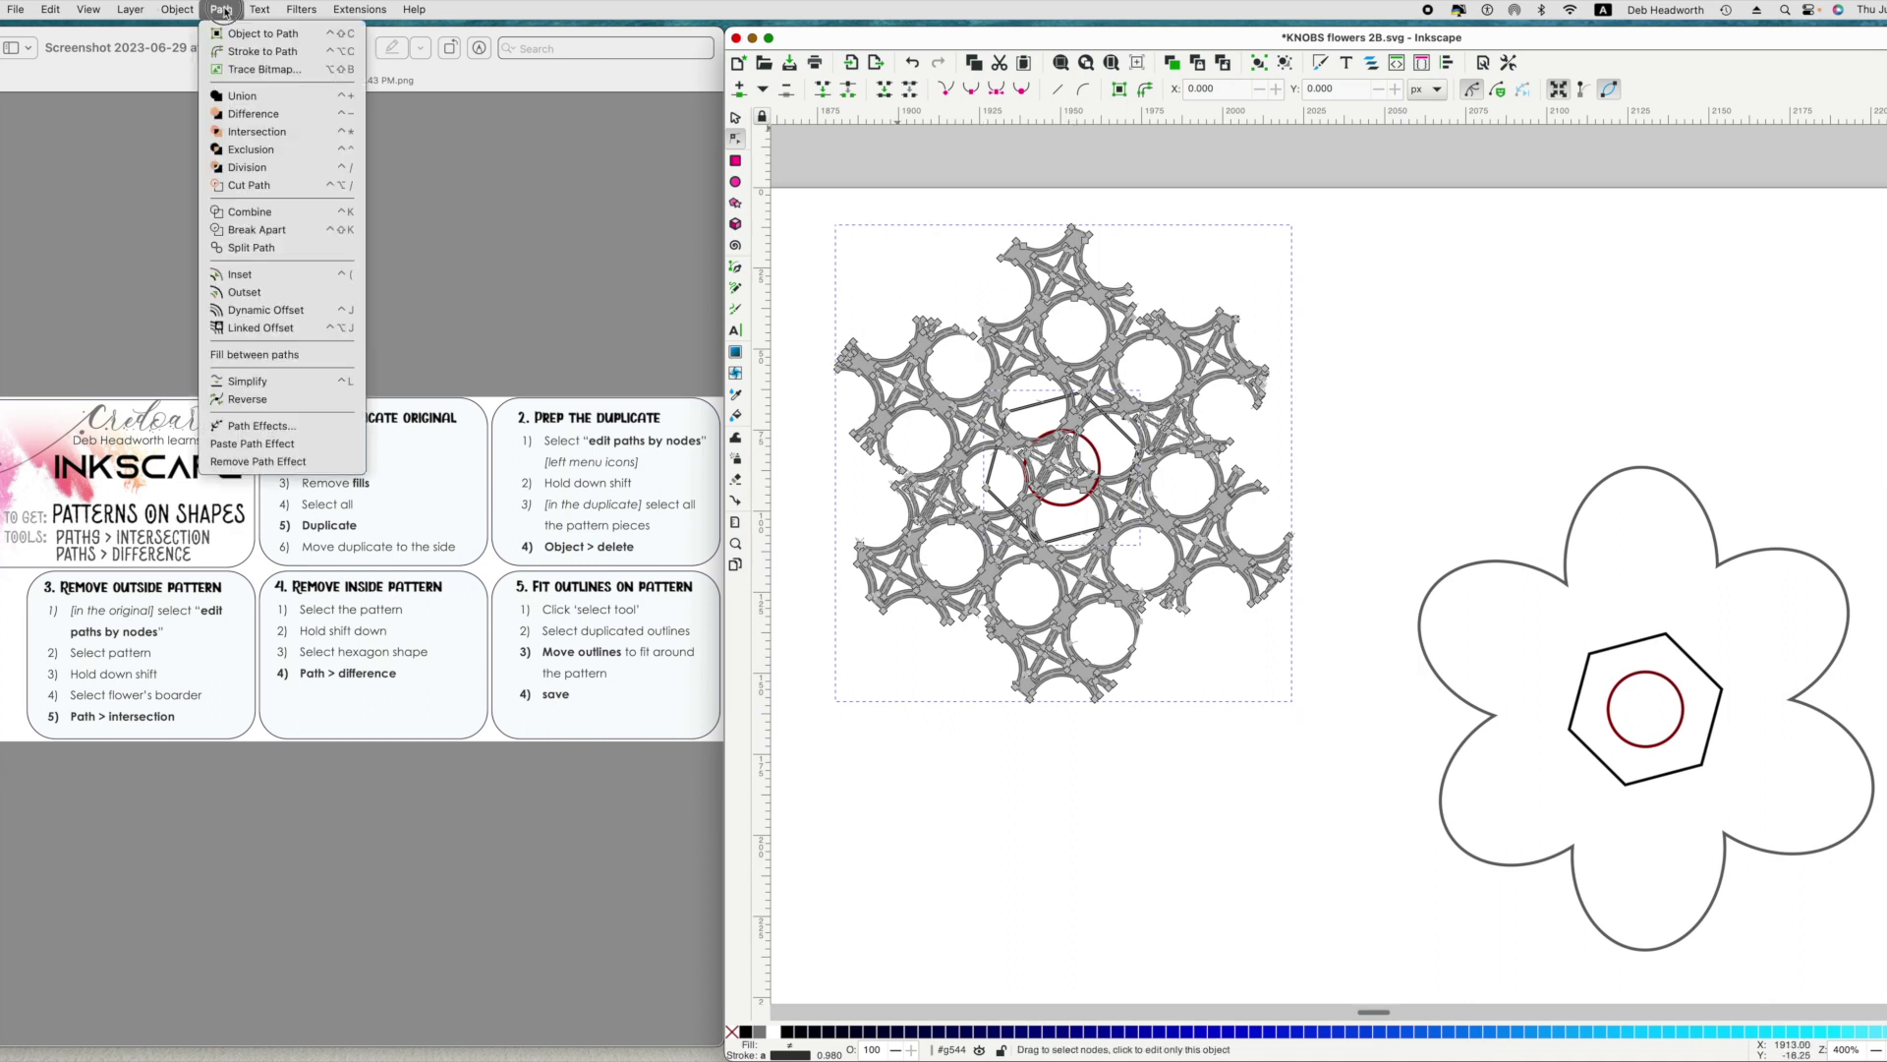
pyautogui.click(262, 114)
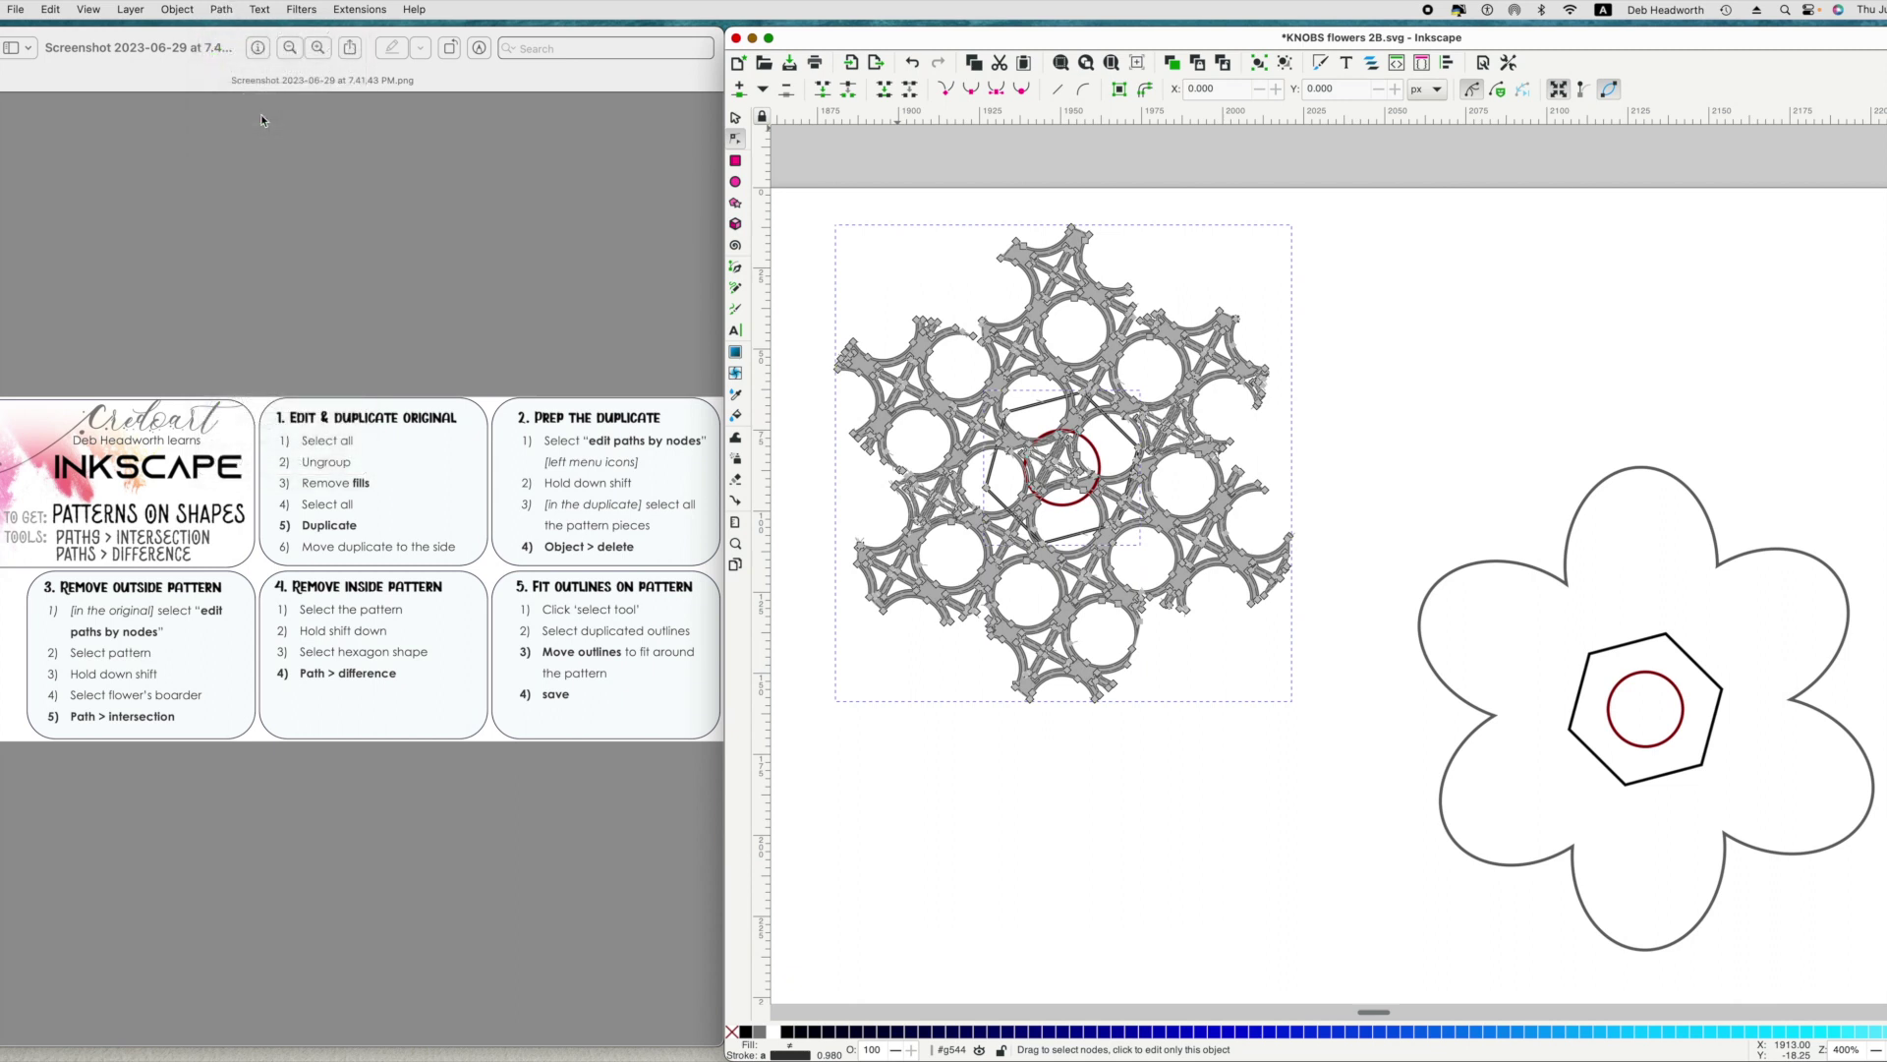
pyautogui.click(1425, 167)
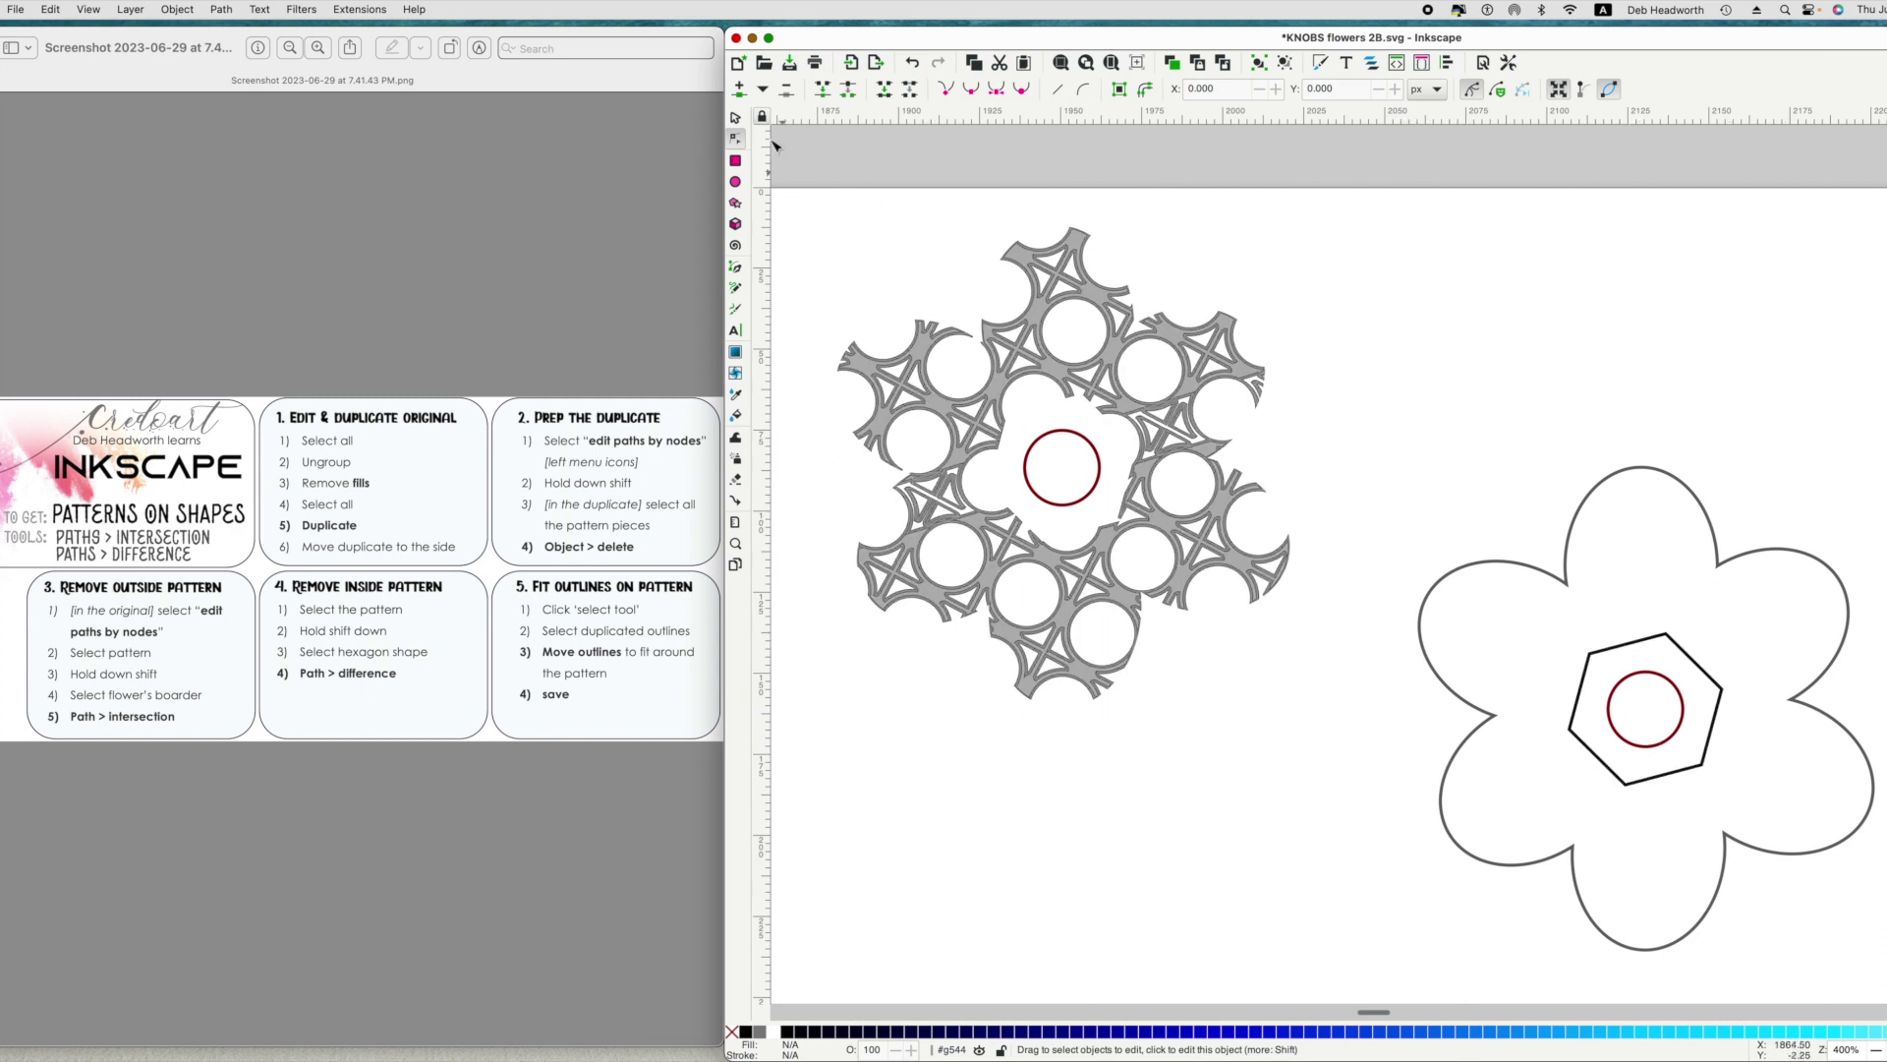
# Try to move the duplicated petal border on its own, and undo the move.
pyautogui.click(735, 119)
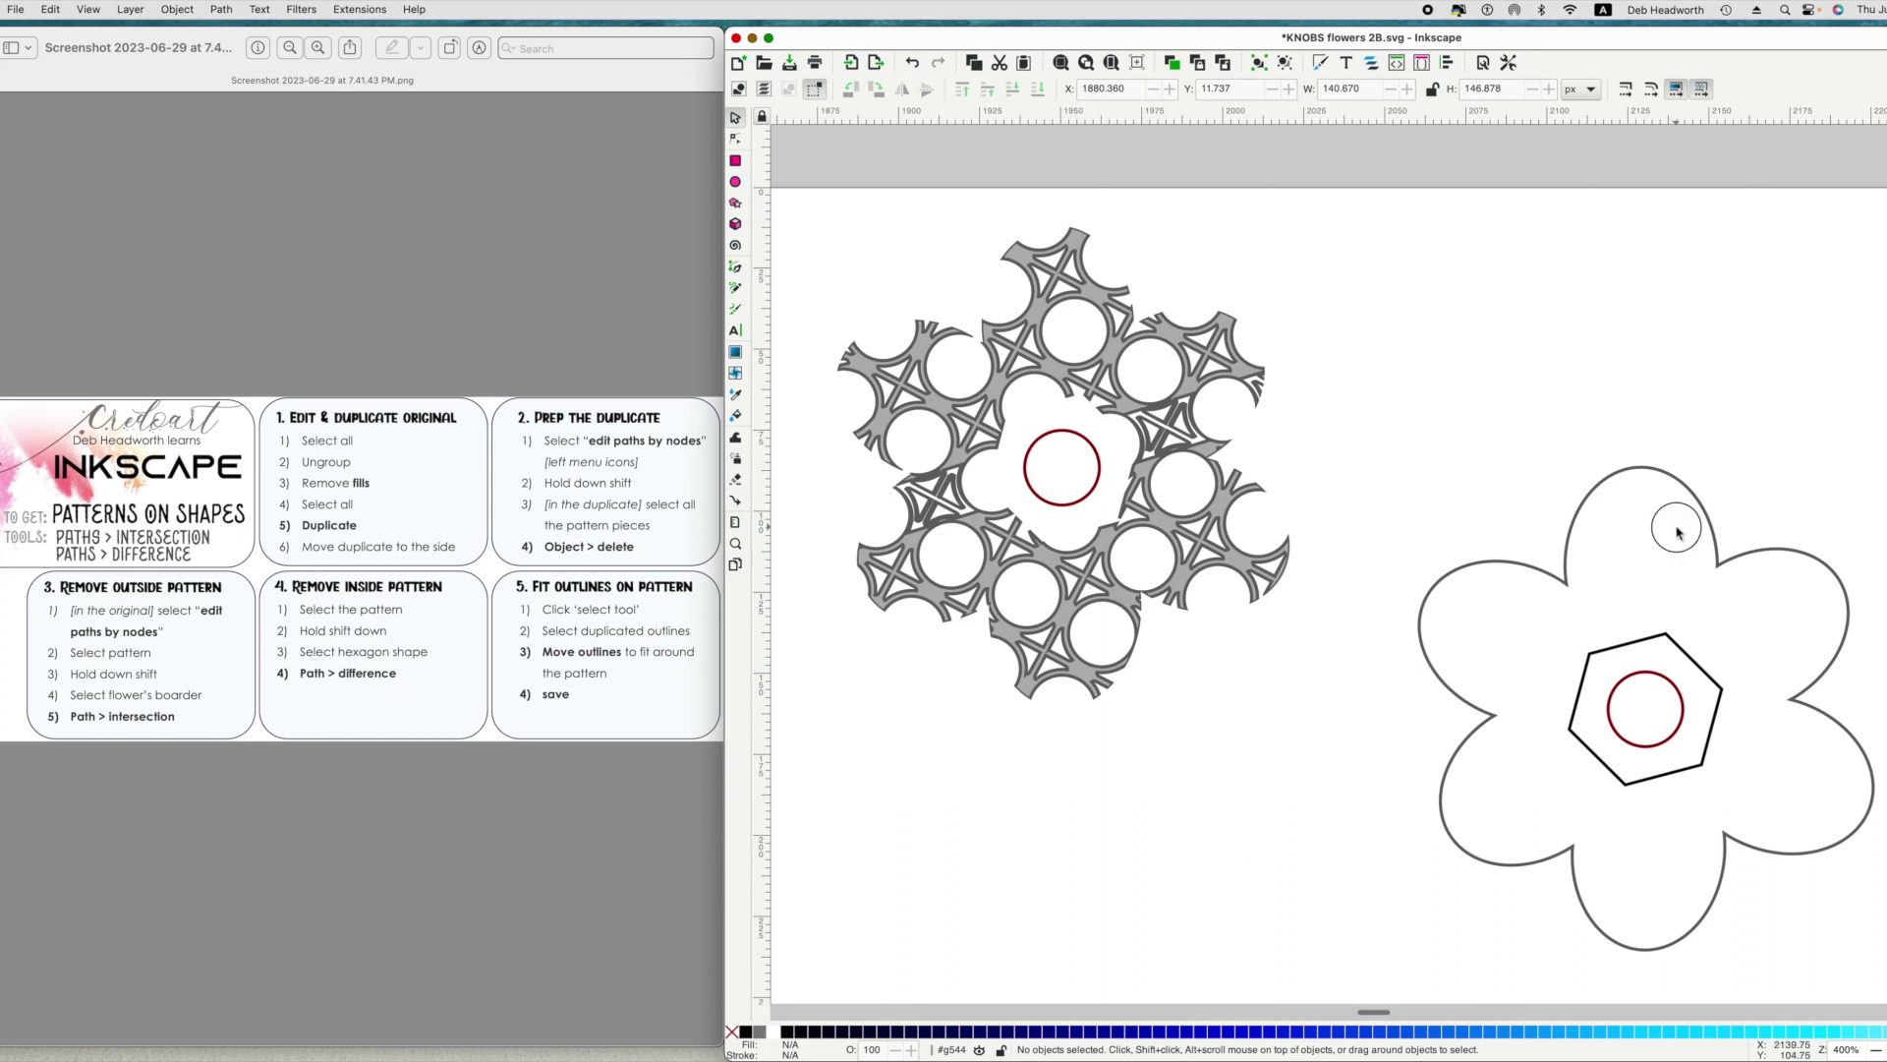
pyautogui.click(1702, 507)
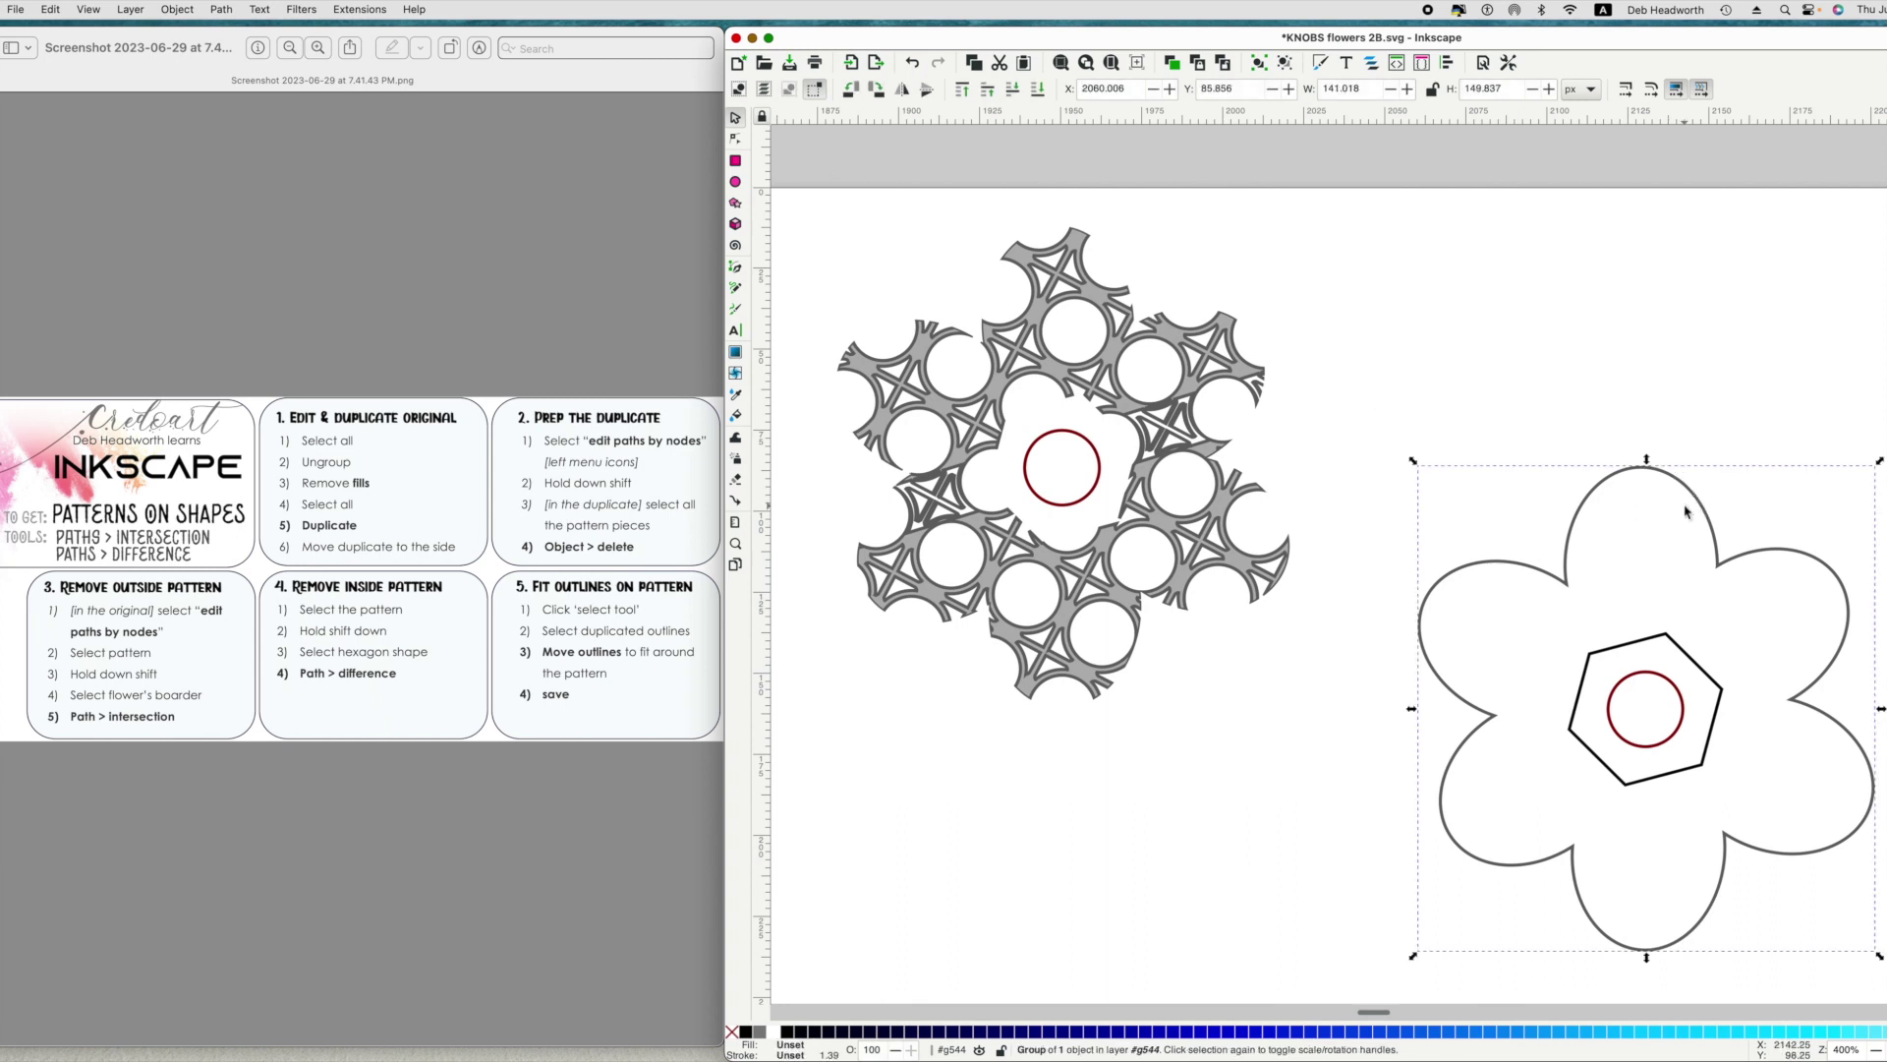
pyautogui.moveTo(1809, 694); pyautogui.dragTo(1812, 632)
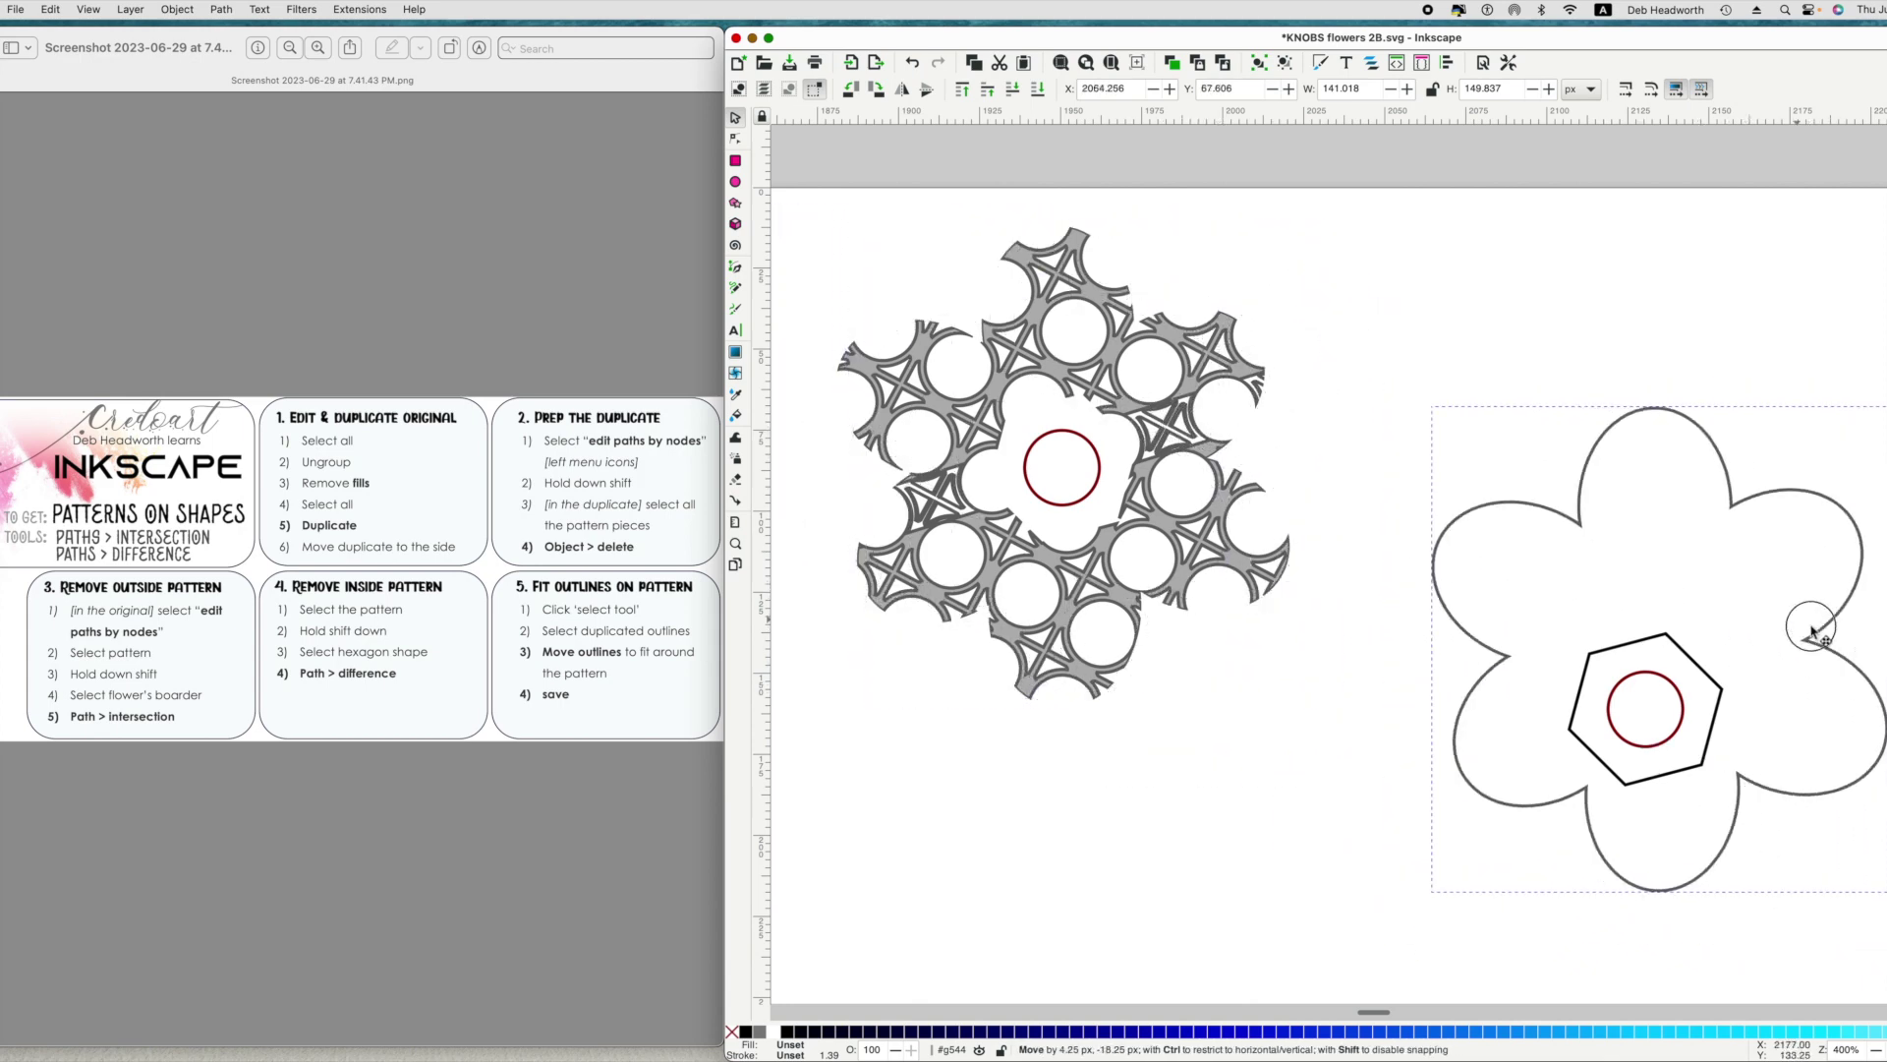
pyautogui.click(912, 62)
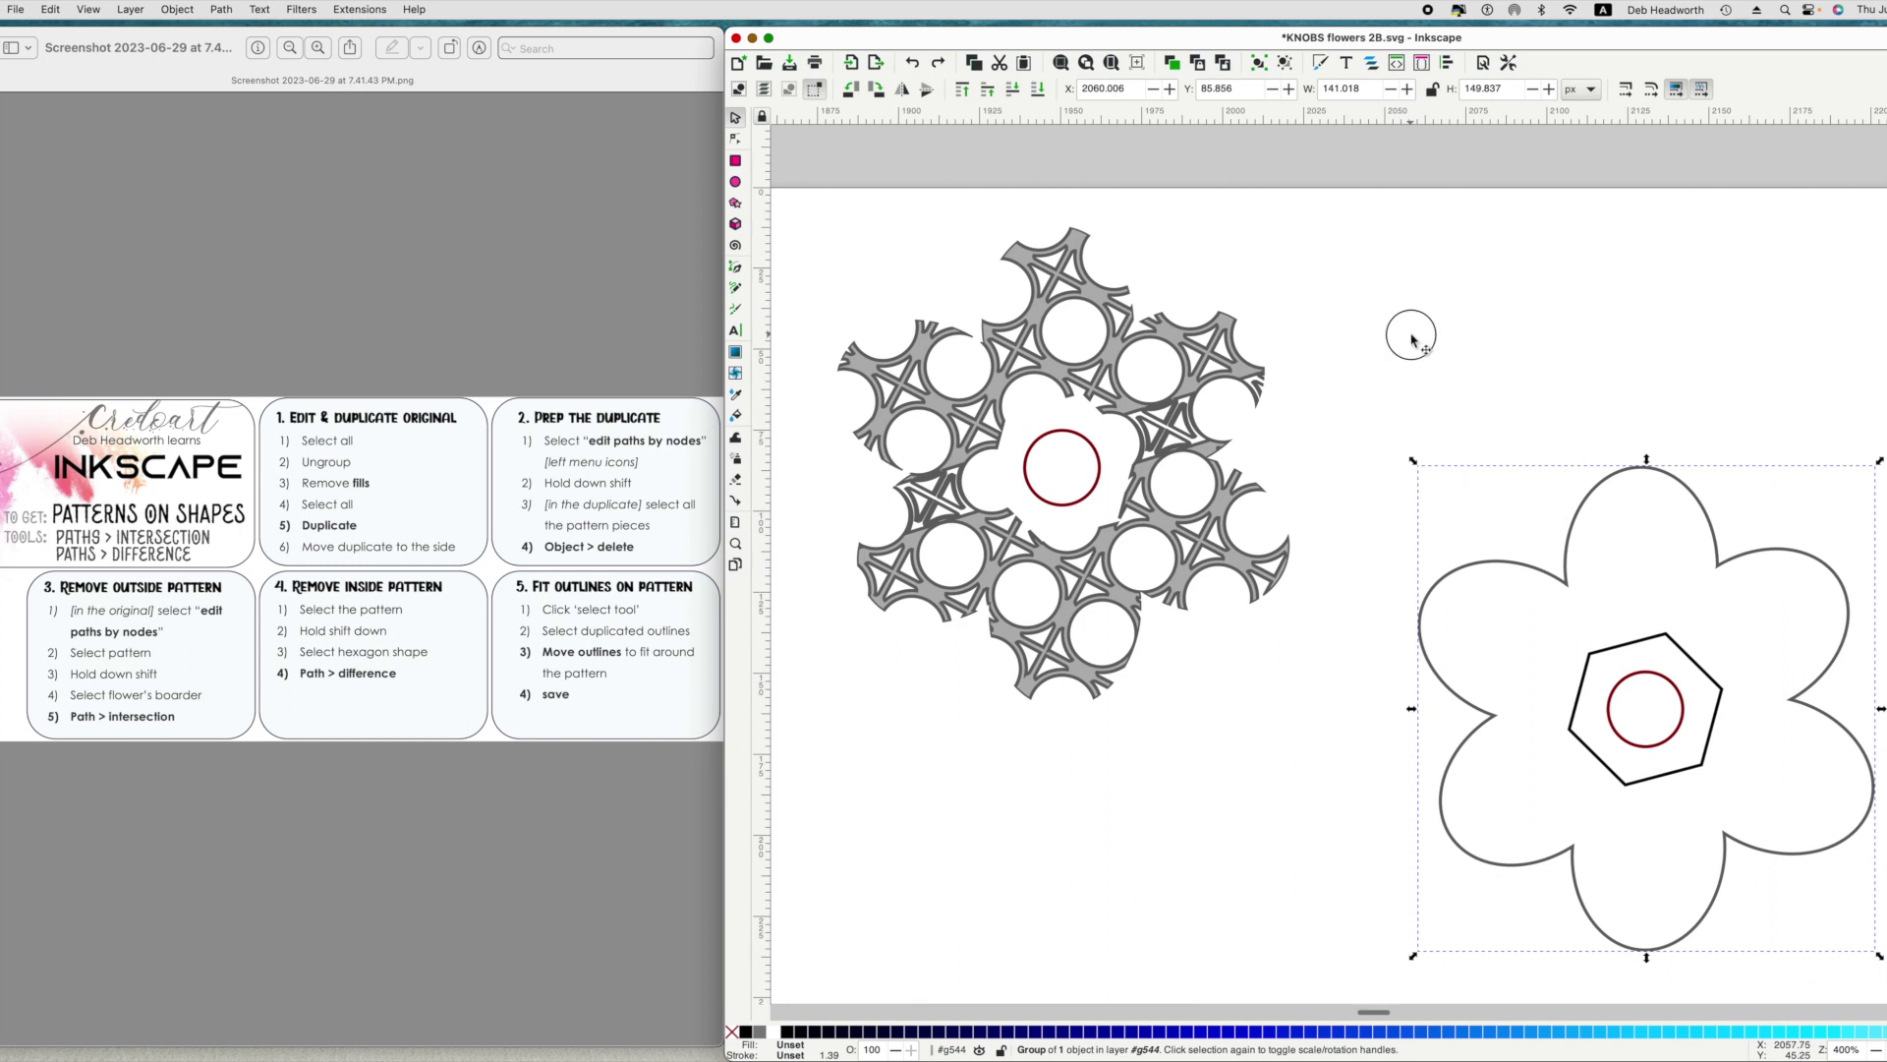
# Select the duplicated petal border, hexagon and circle outlines and move them together to fit around the trimmed pattern.
pyautogui.moveTo(1373, 306); pyautogui.dragTo(1883, 983)
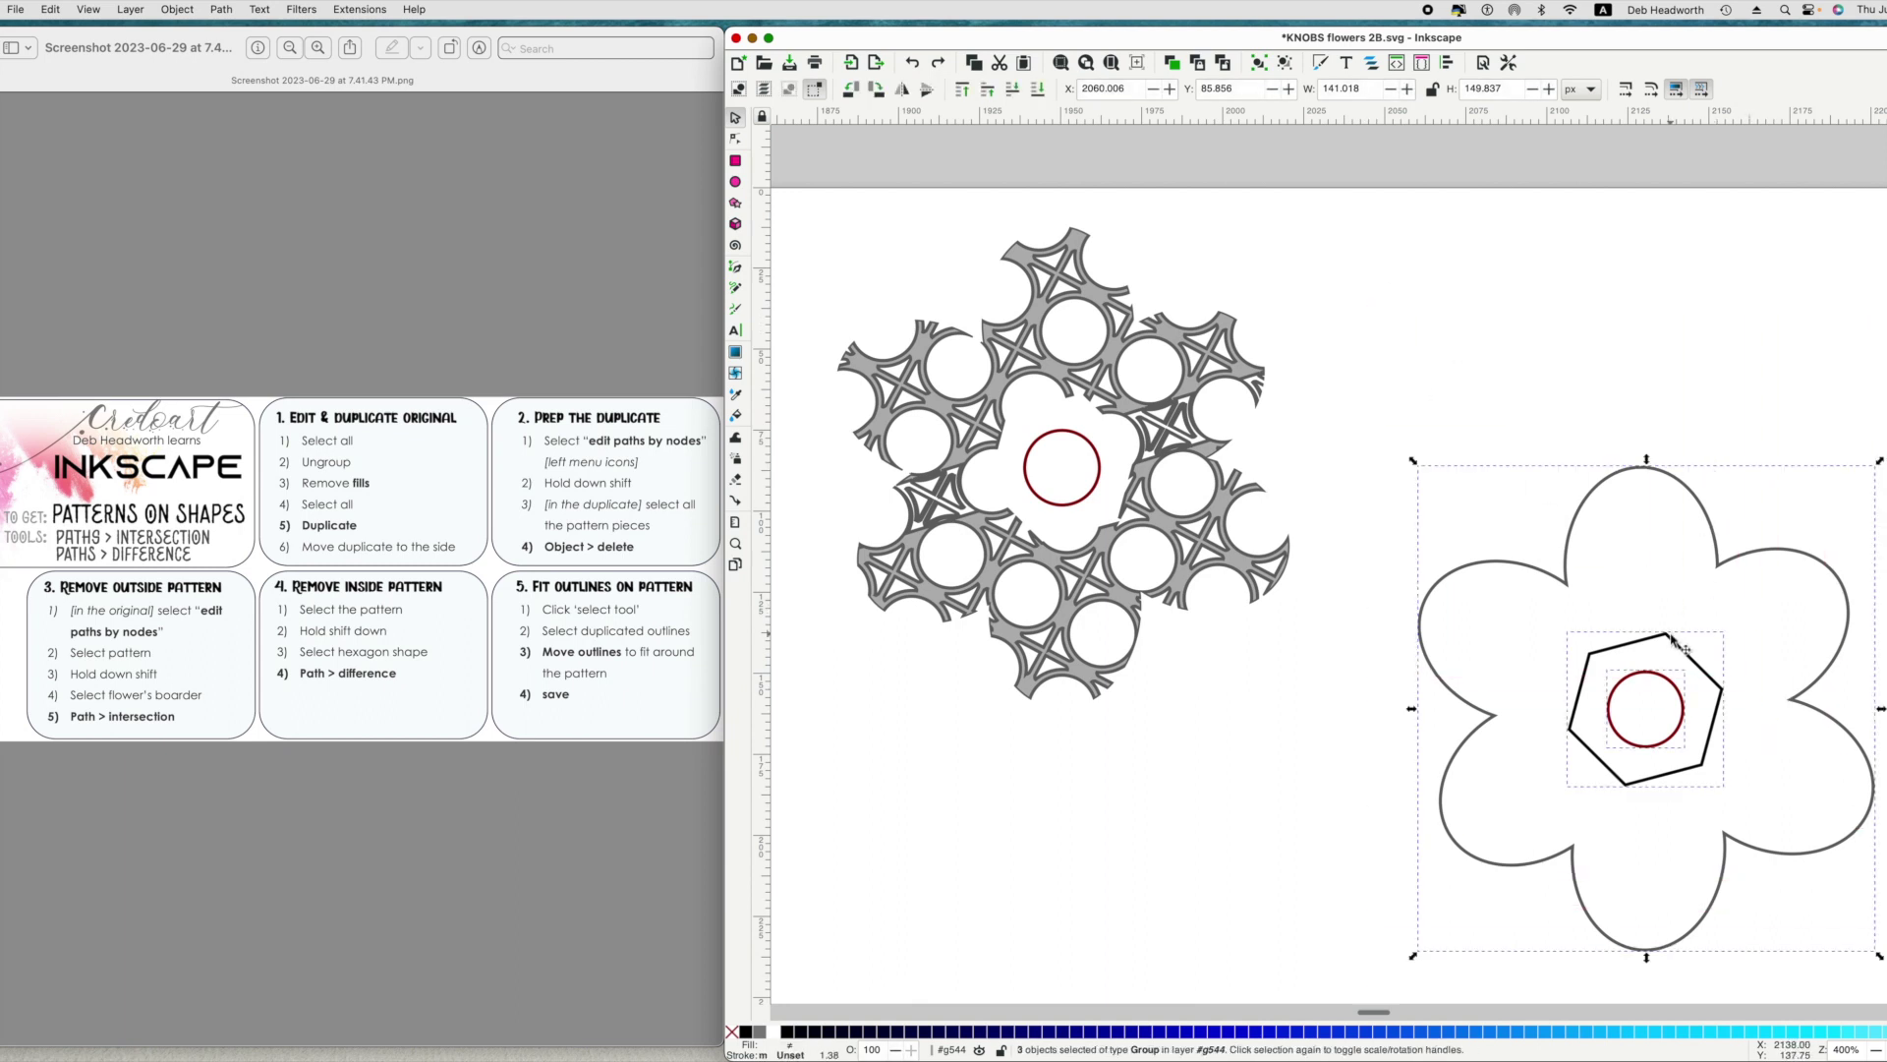
pyautogui.moveTo(1672, 478); pyautogui.dragTo(1082, 236)
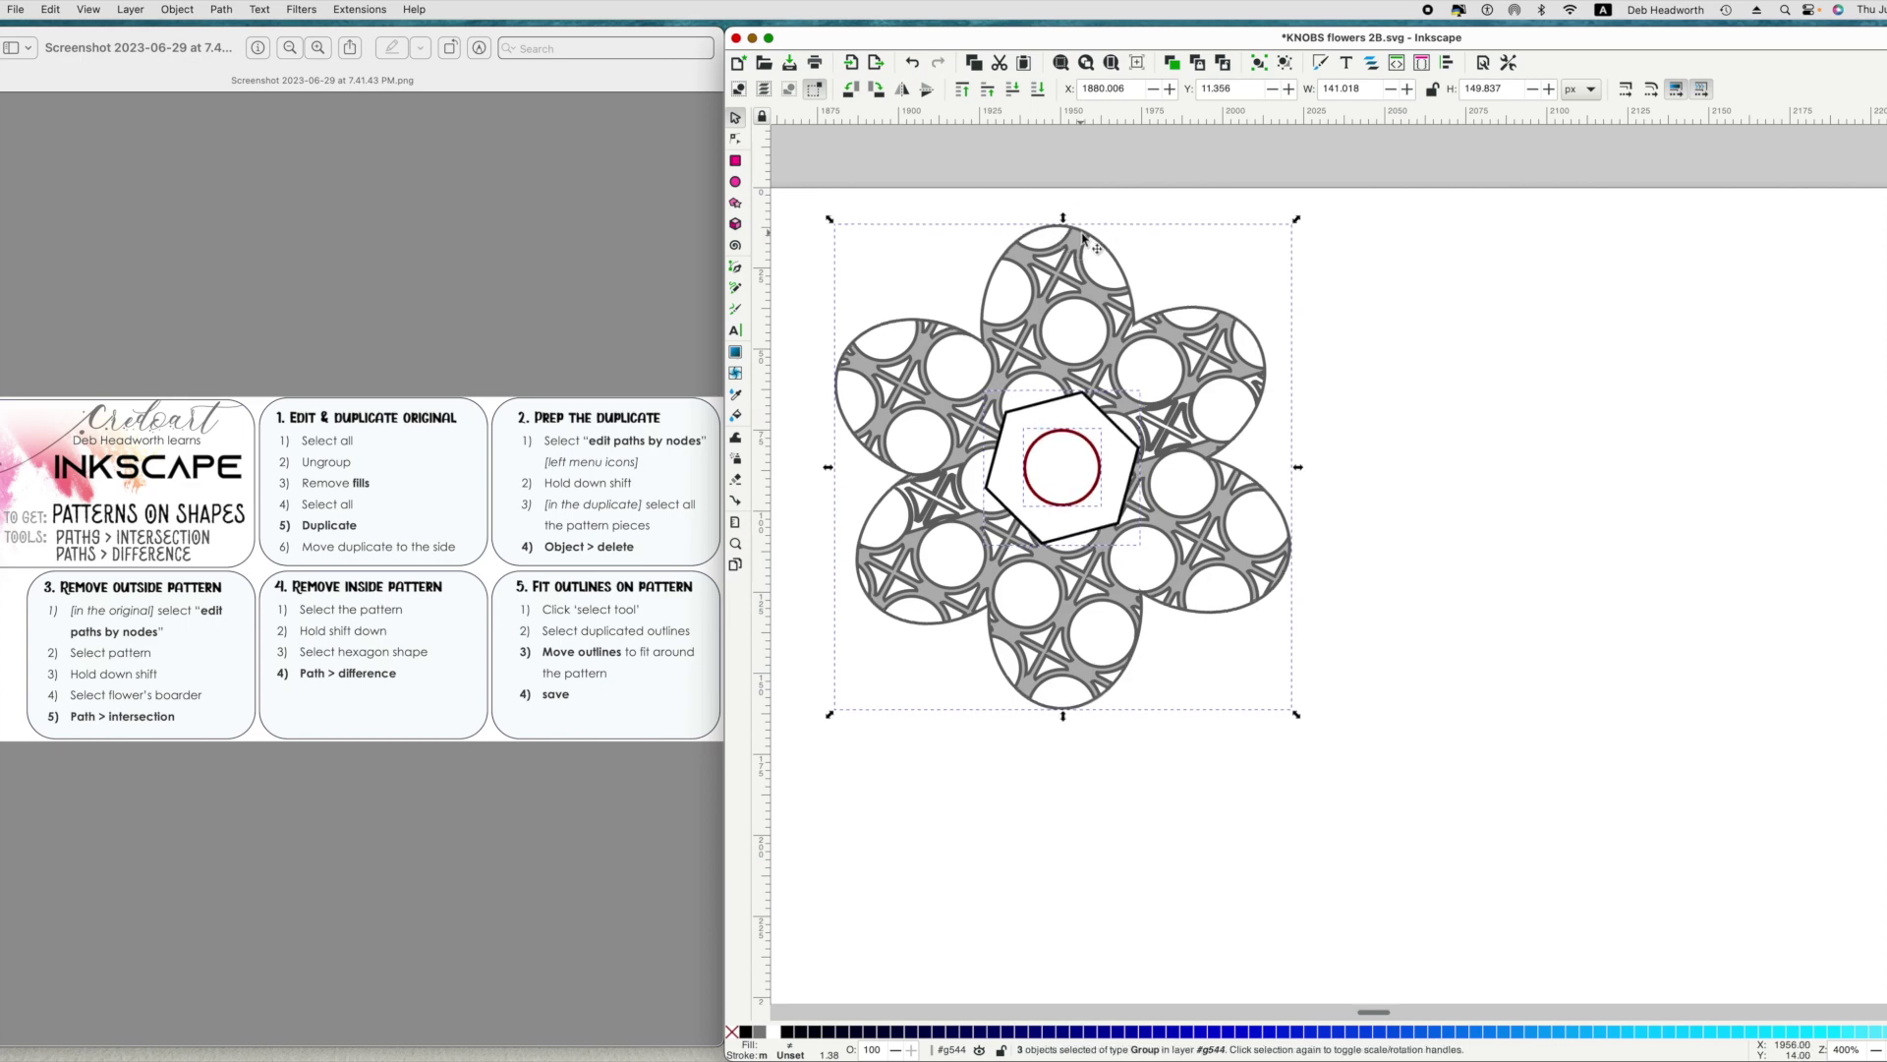
pyautogui.click(1665, 523)
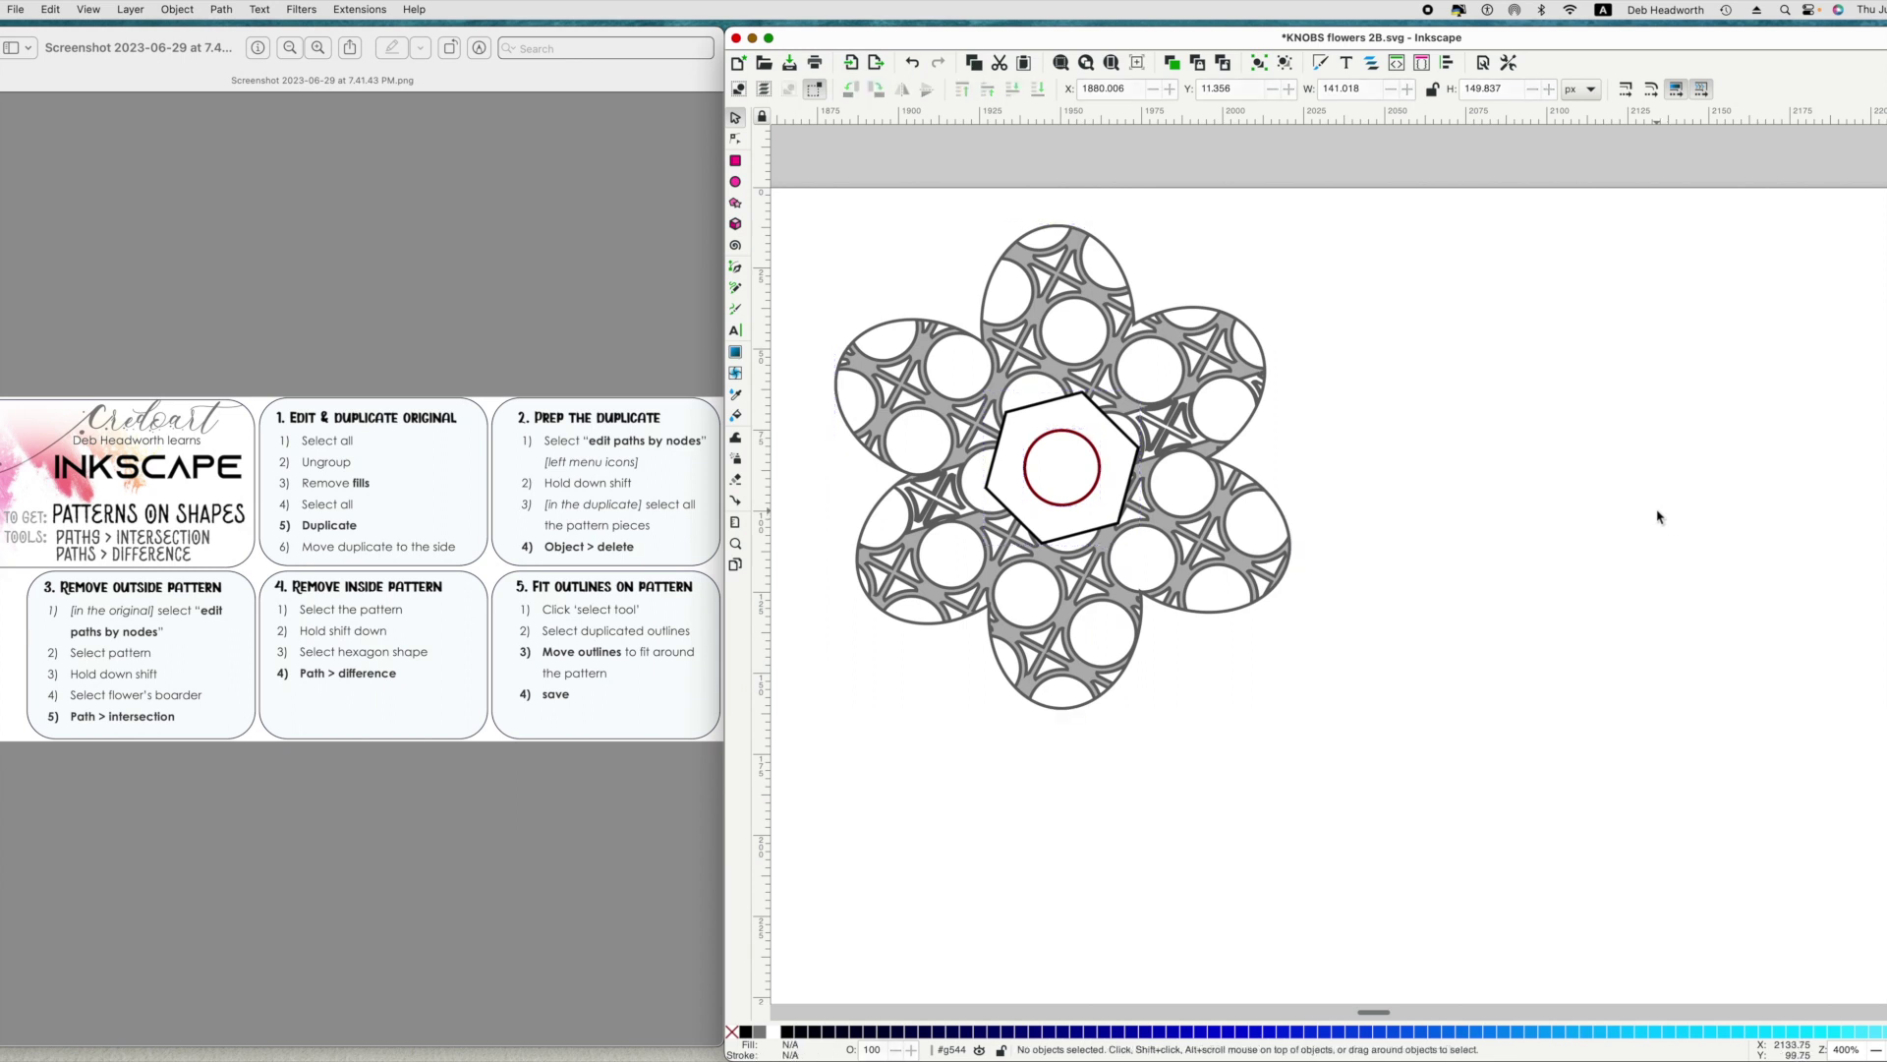
# Center all the flower pieces horizontally relative to the smallest object, and undo the vertical centering also tried.
pyautogui.moveTo(1598, 831); pyautogui.dragTo(791, 157)
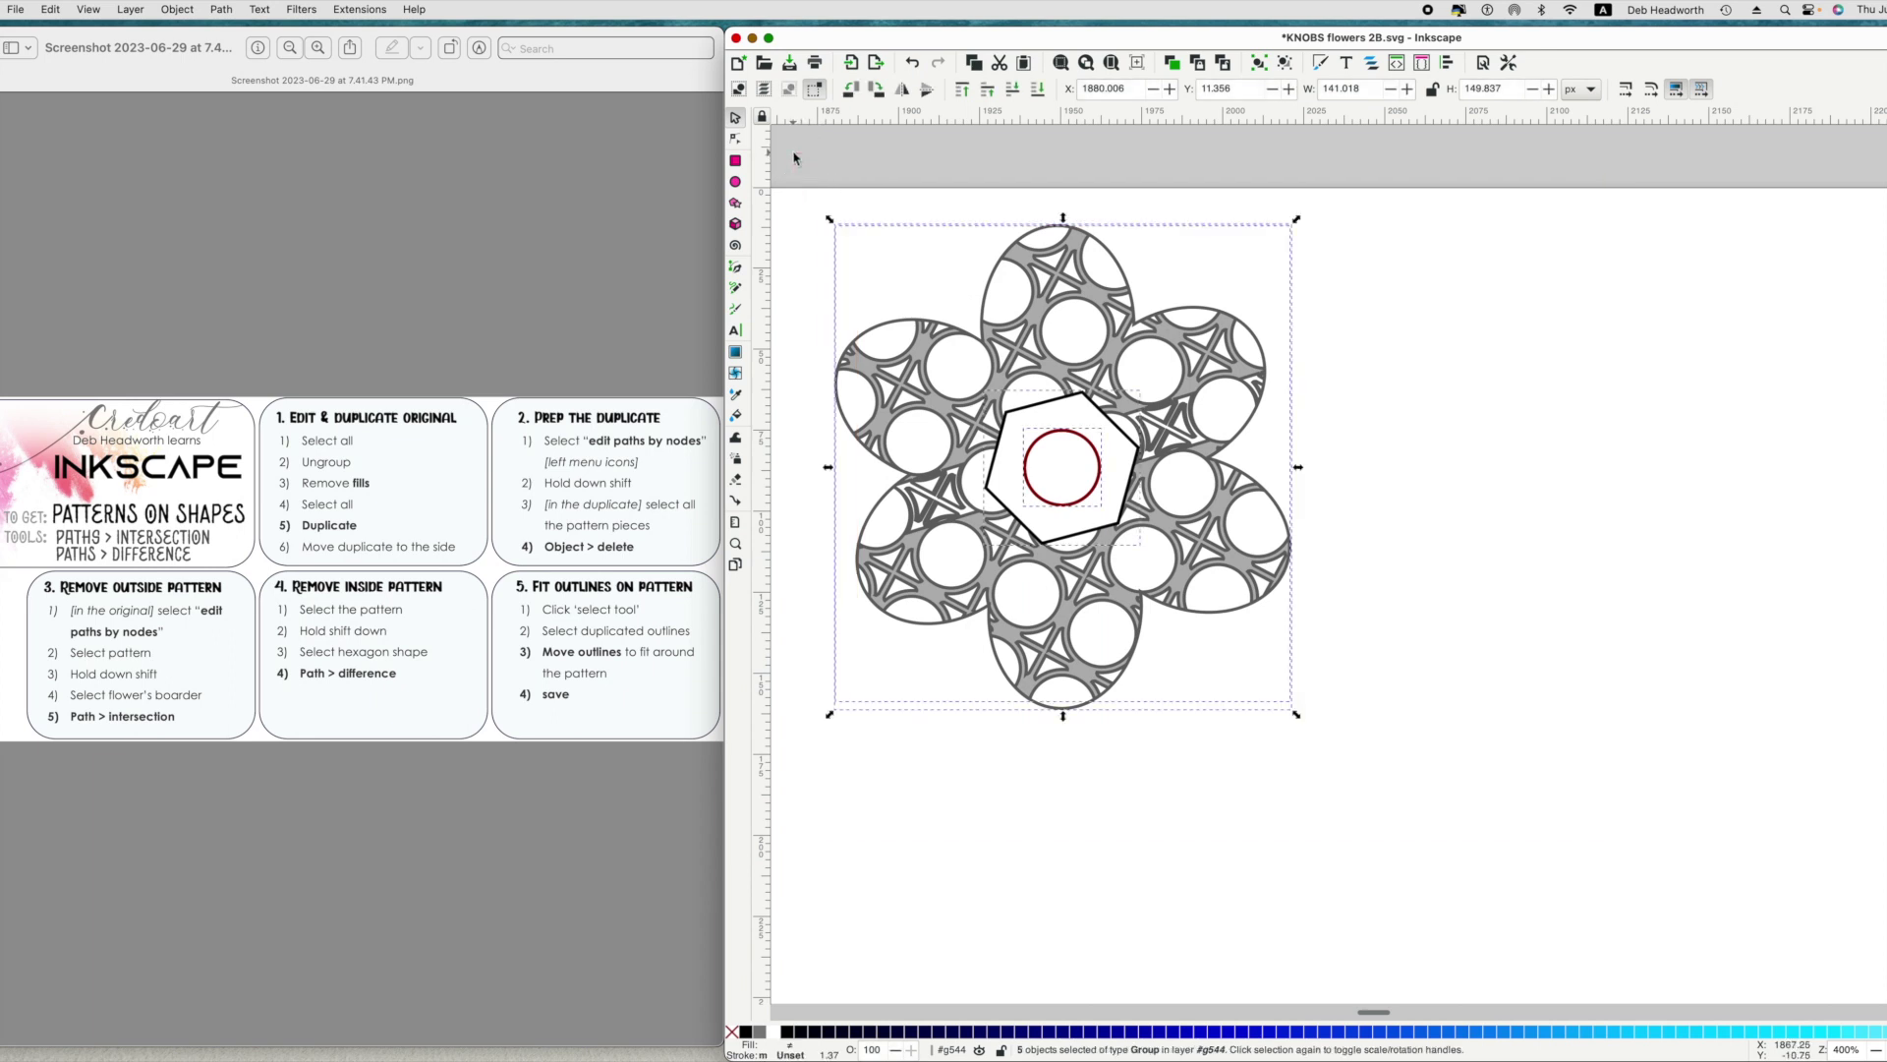
pyautogui.click(1447, 63)
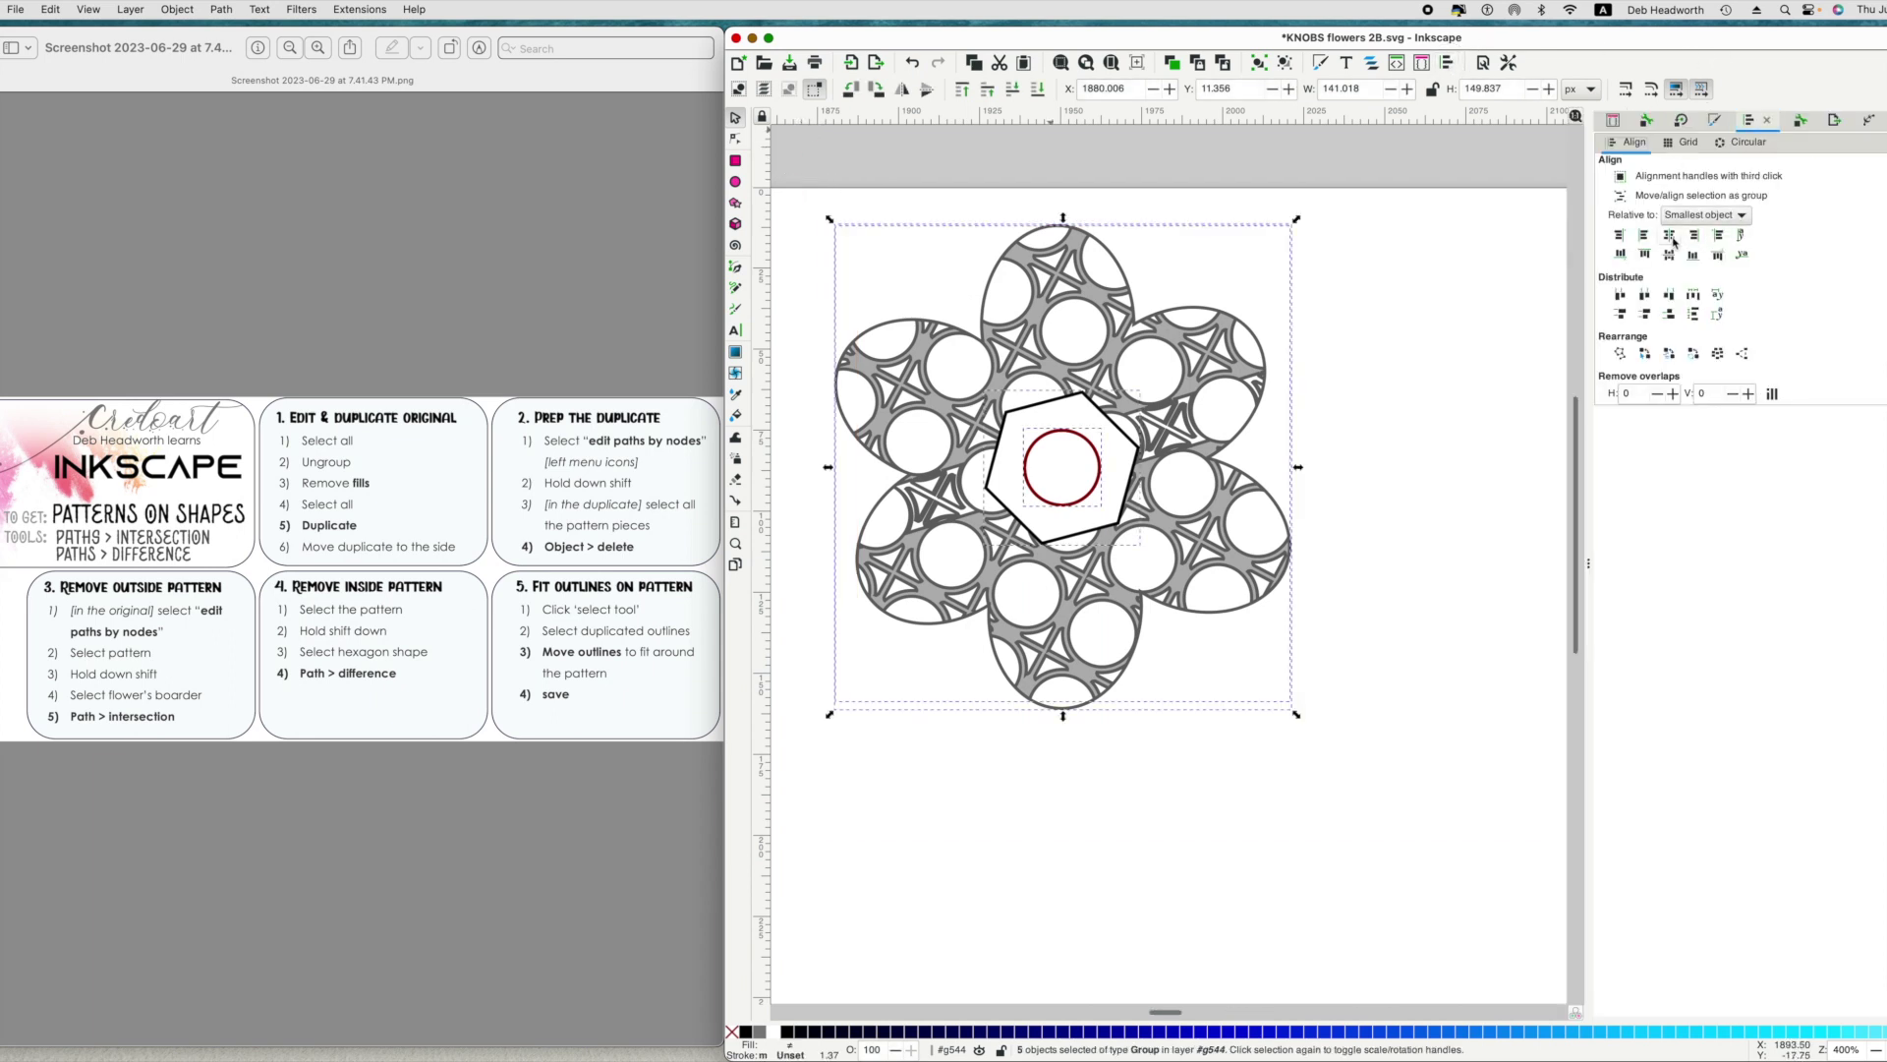
pyautogui.click(1670, 256)
pyautogui.click(1671, 257)
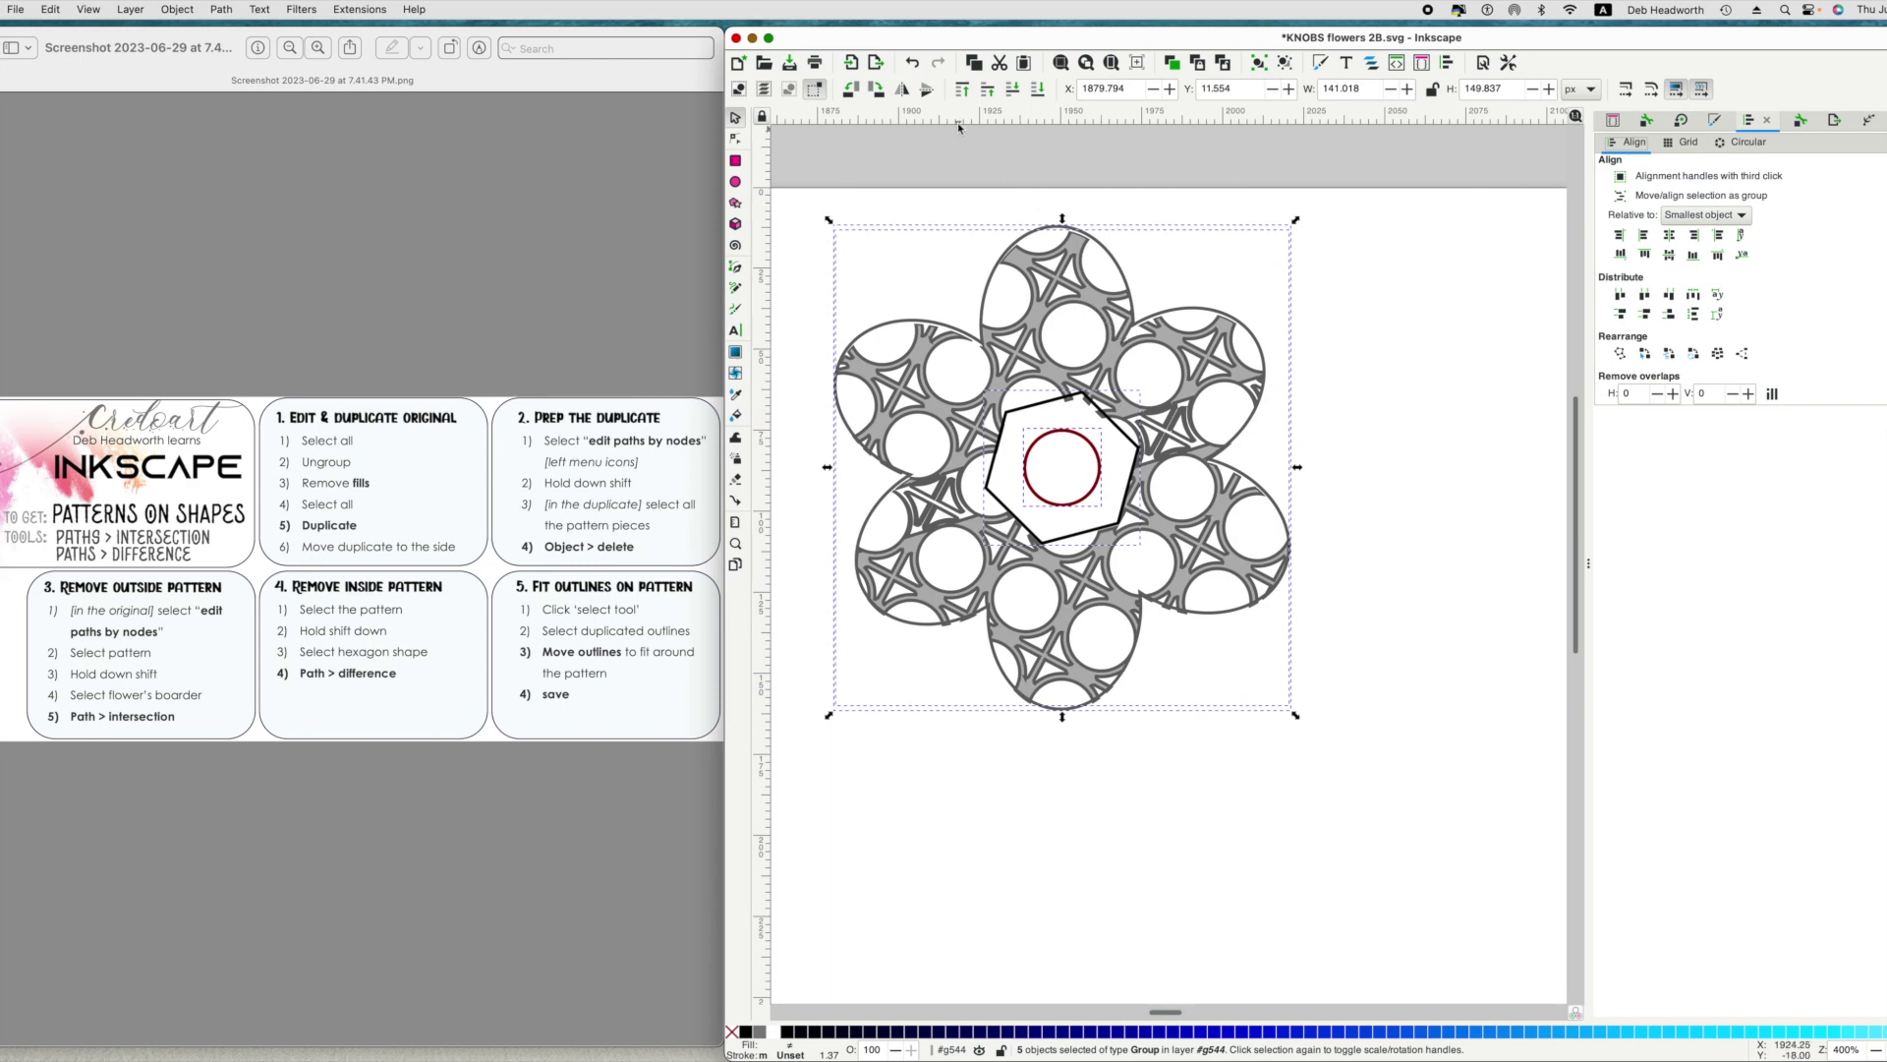
pyautogui.click(914, 62)
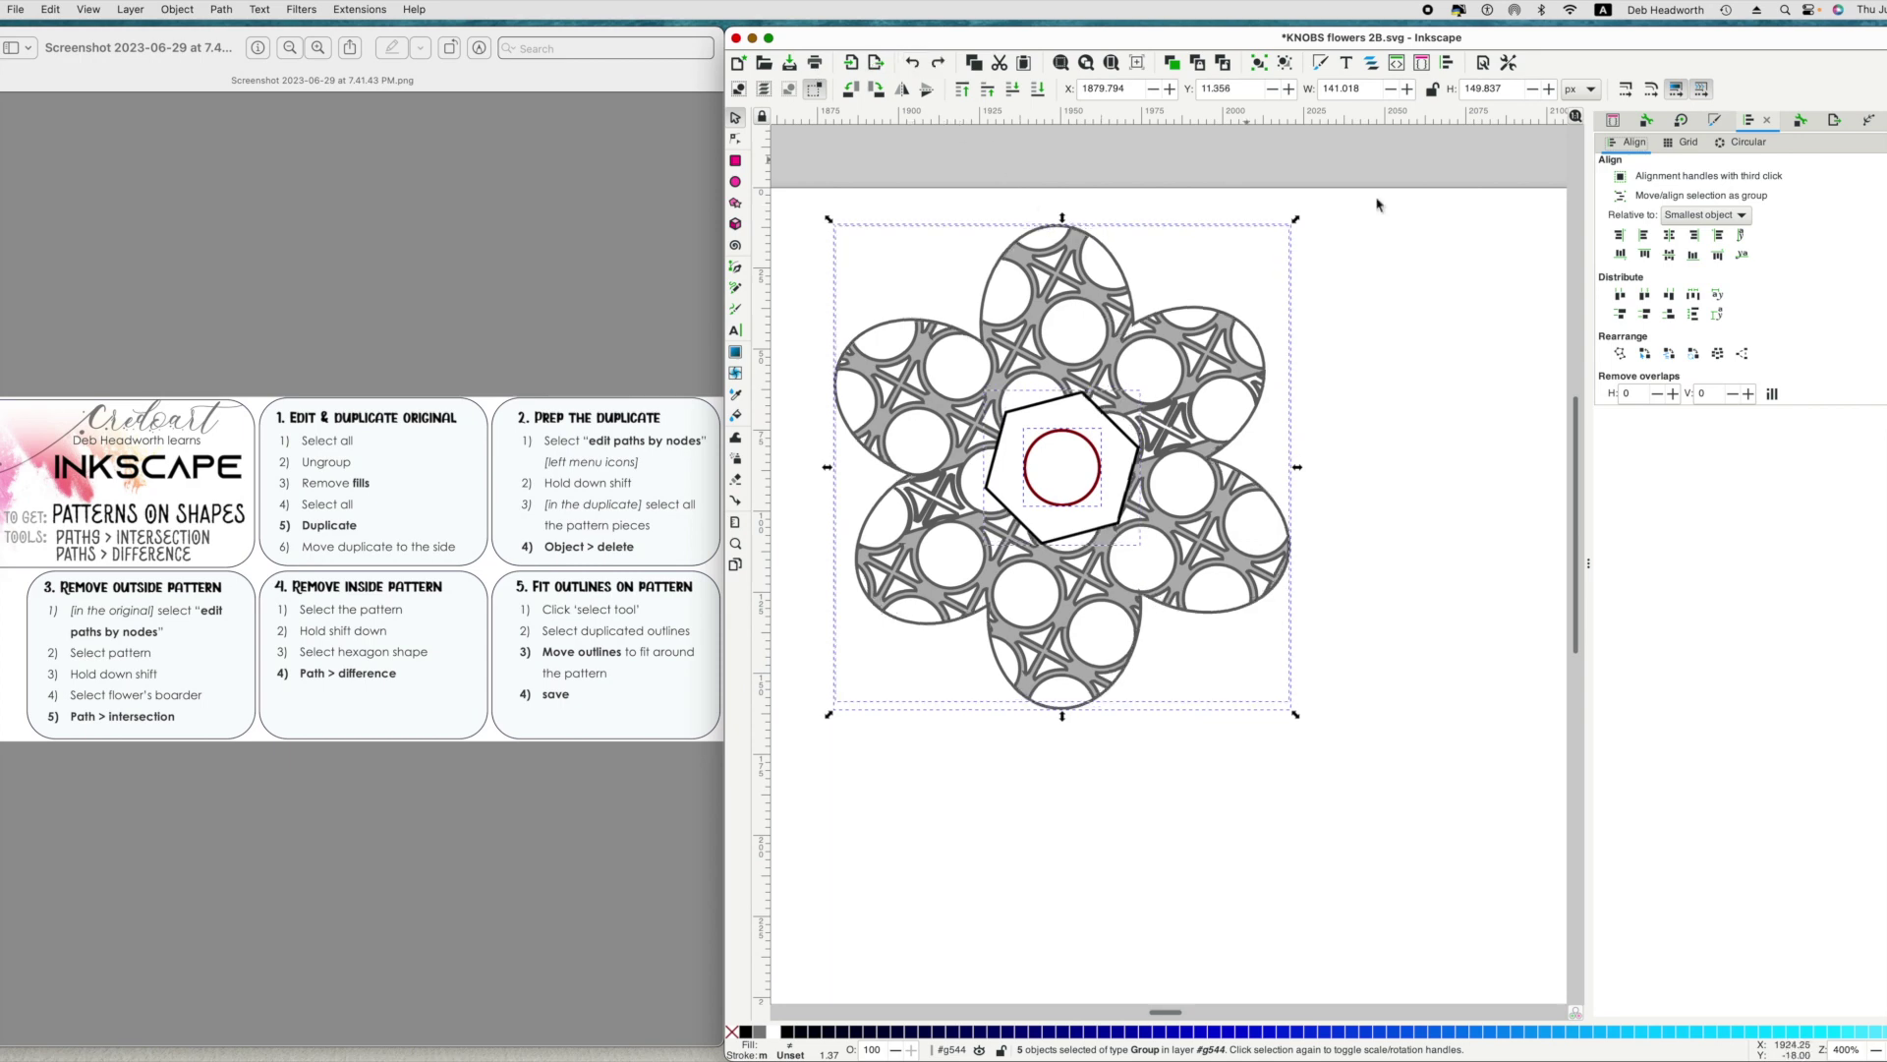
pyautogui.click(1428, 175)
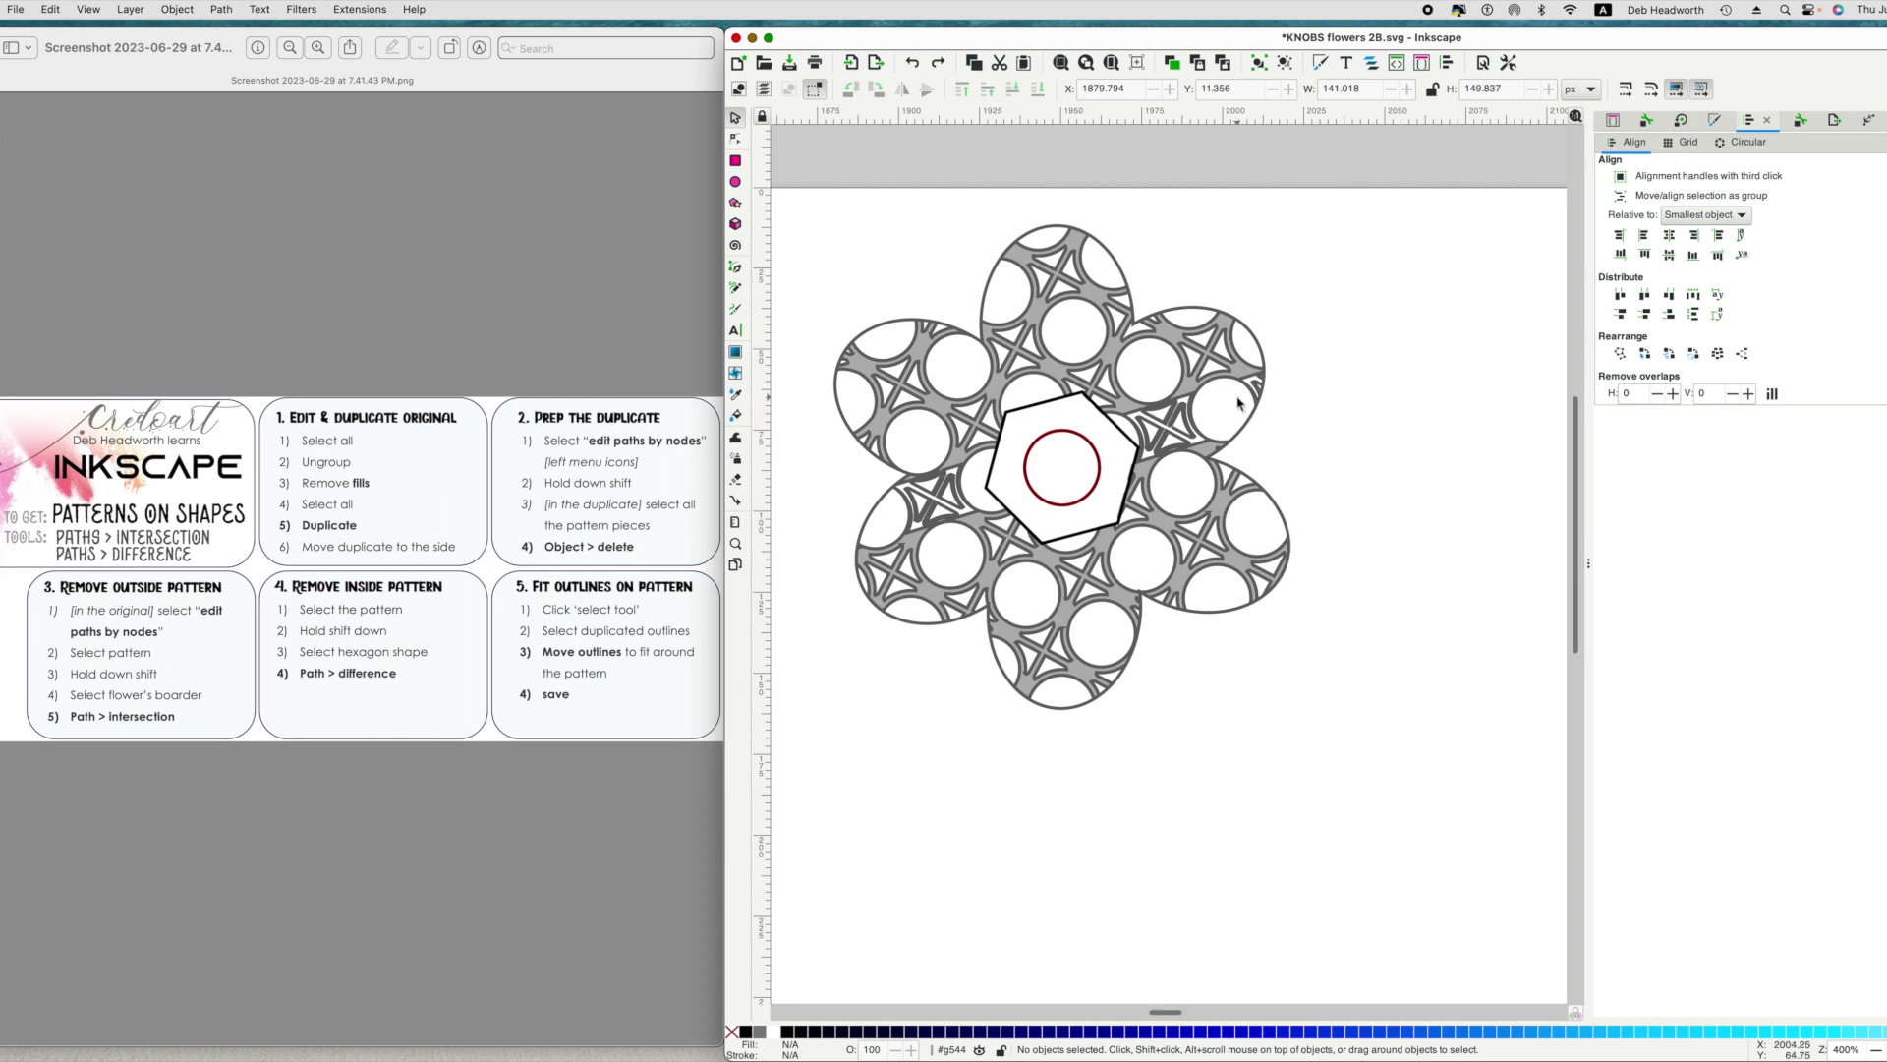